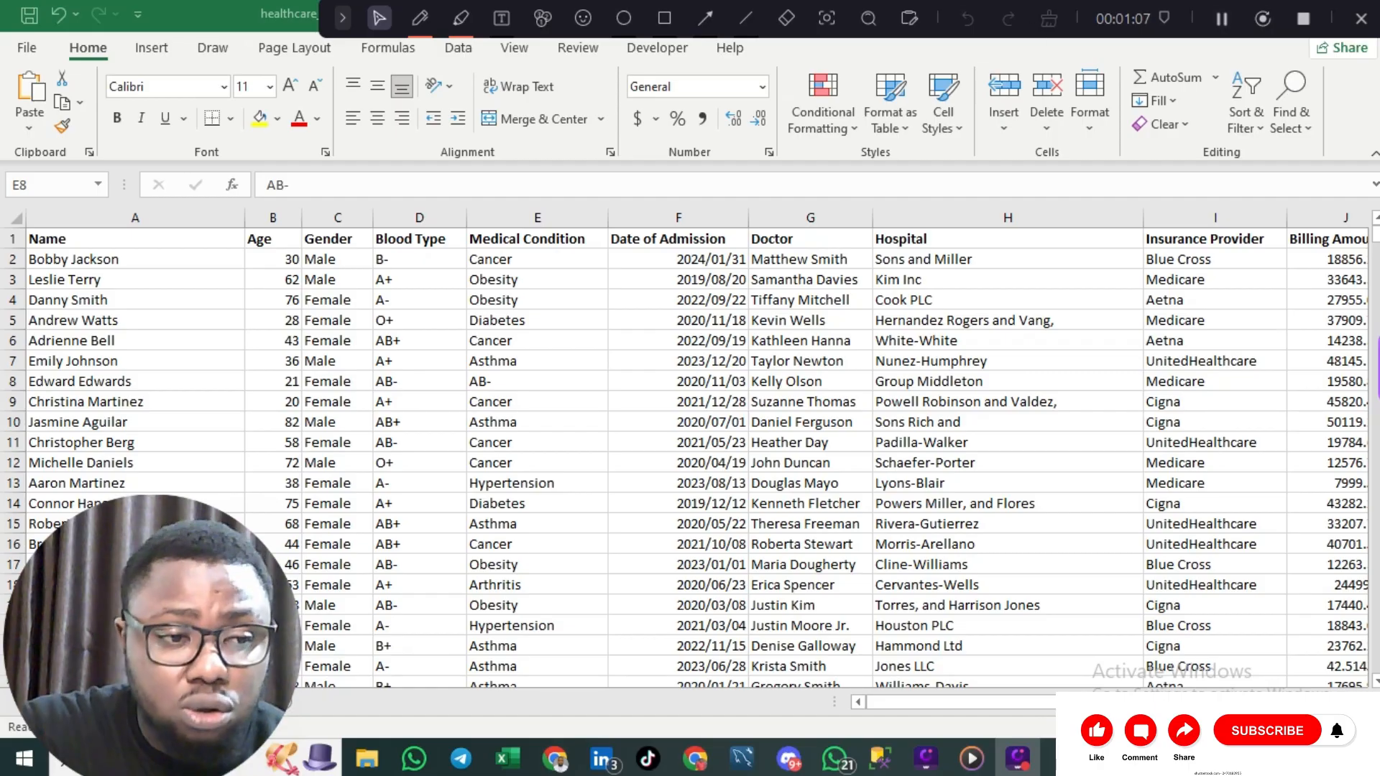
# Step: Select the whole sheet and find all cells containing 'mathew'
pyautogui.click(16, 215)
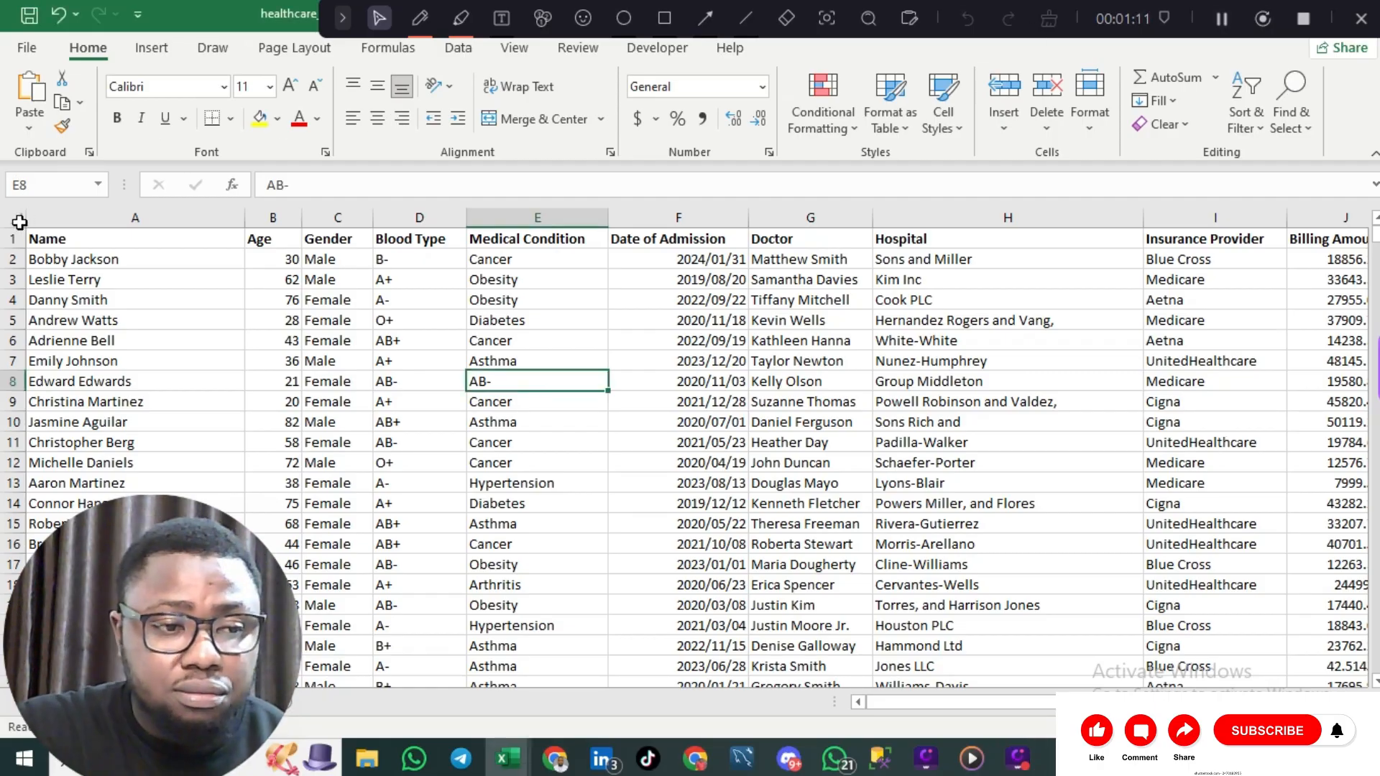
pyautogui.click(17, 217)
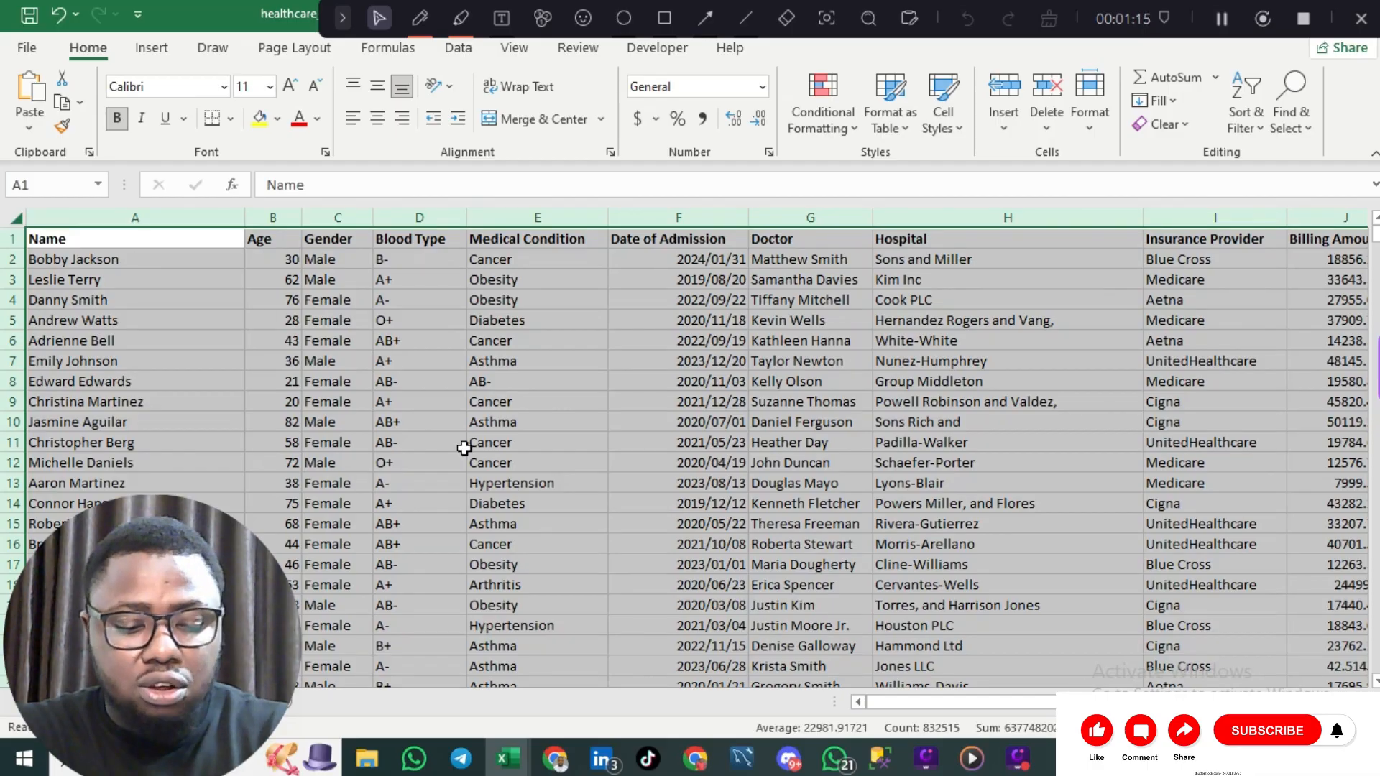
pyautogui.hotkey('ctrl', 'f')
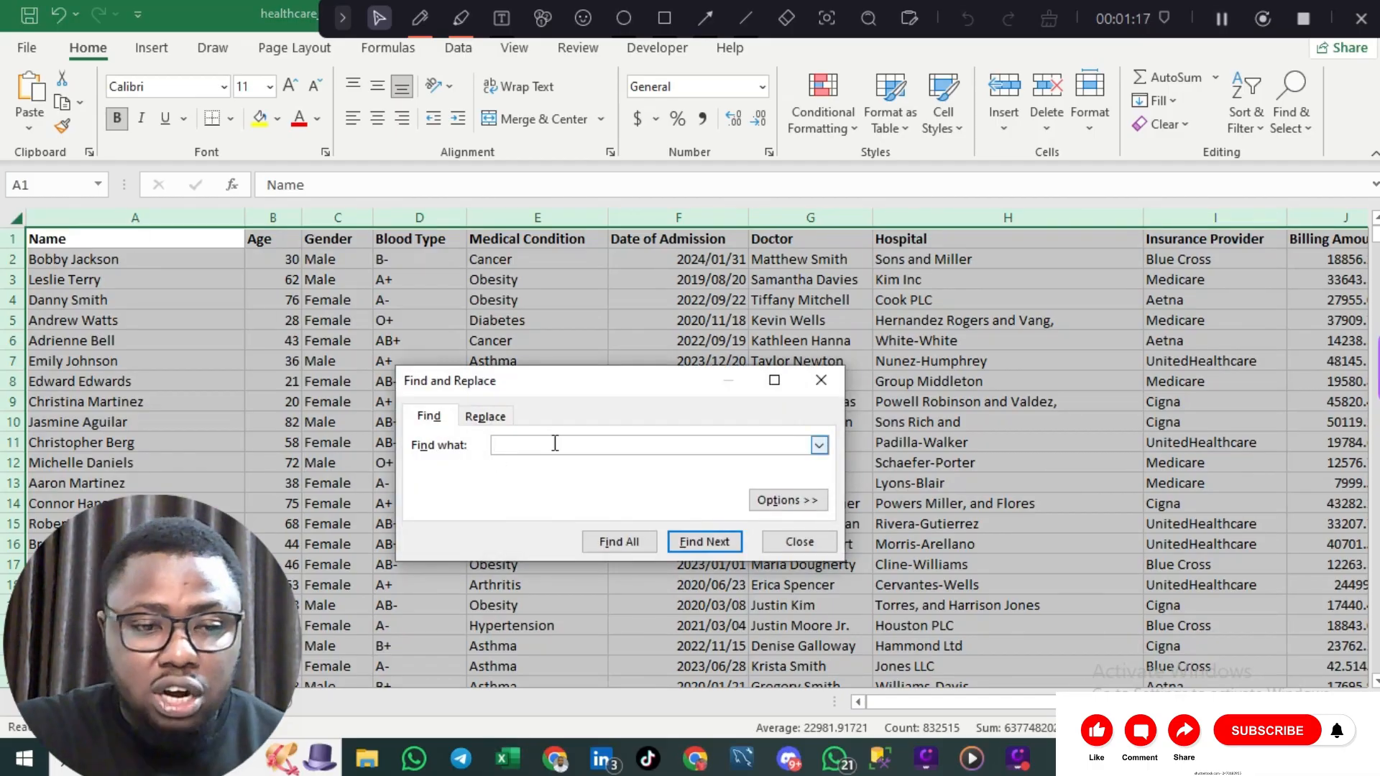
pyautogui.write('ma')
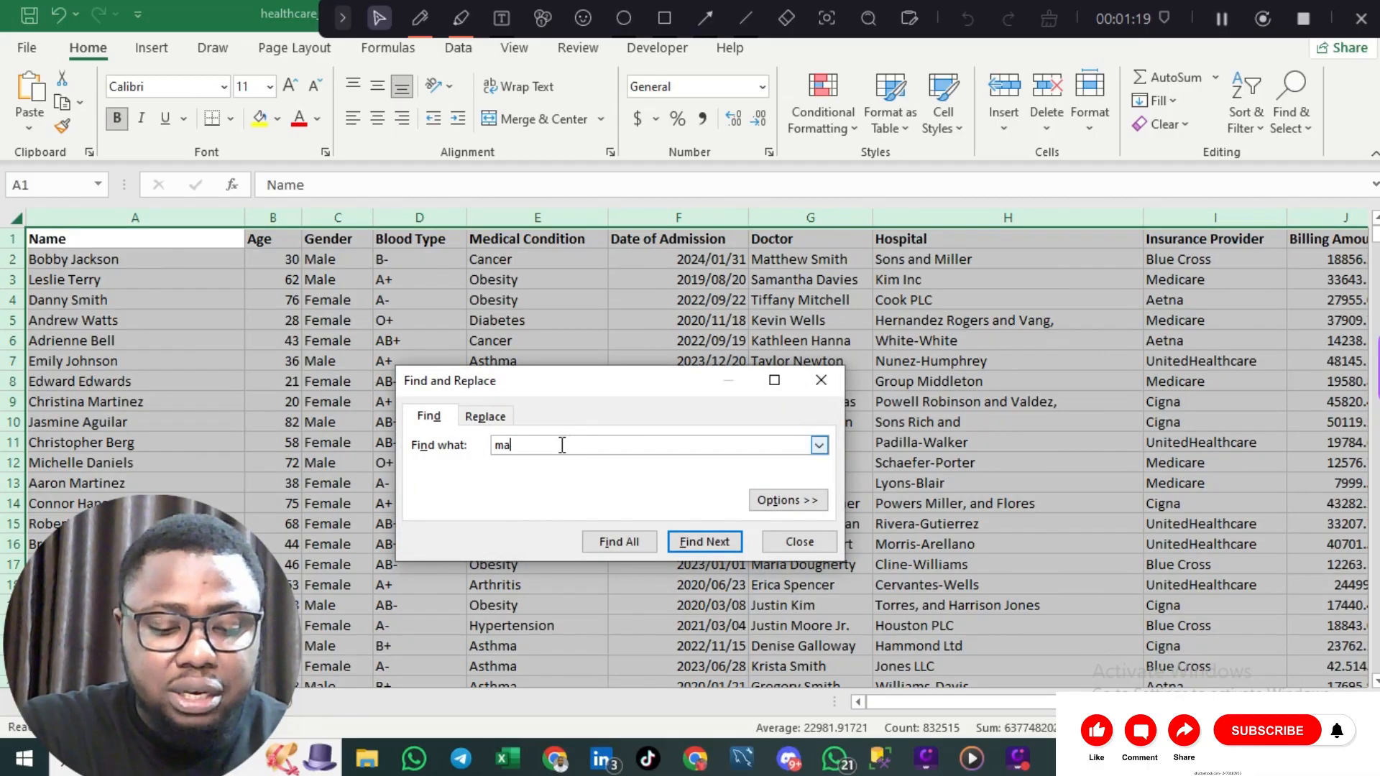
pyautogui.write('thew')
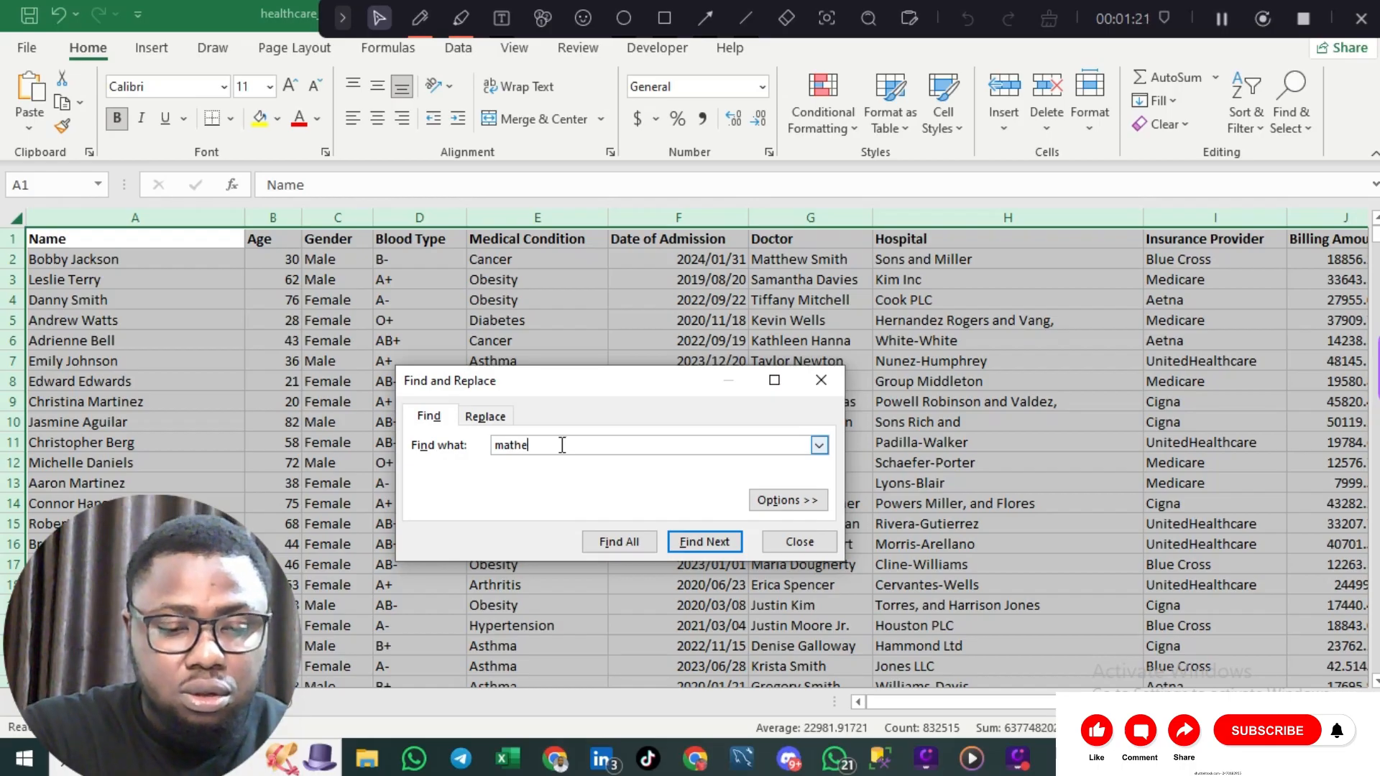
pyautogui.click(634, 543)
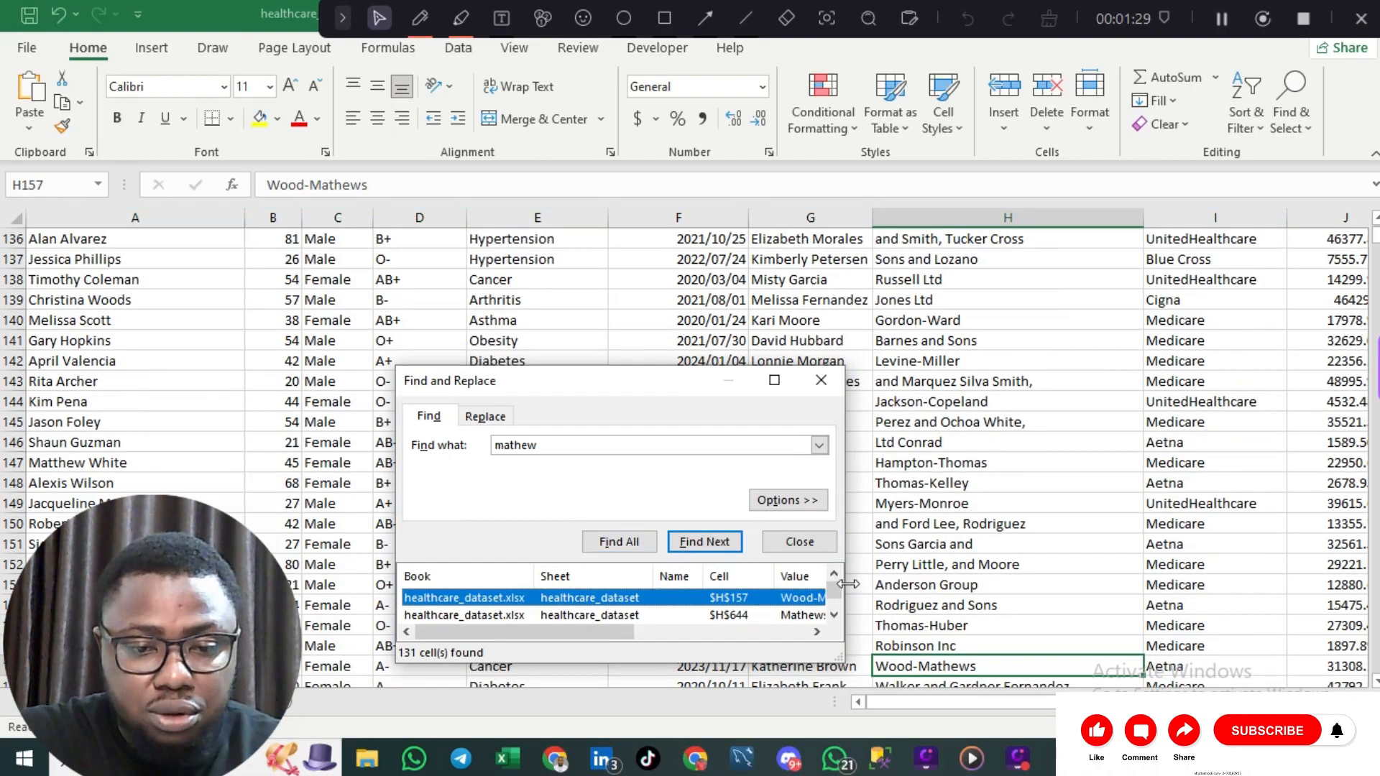
pyautogui.click(834, 615)
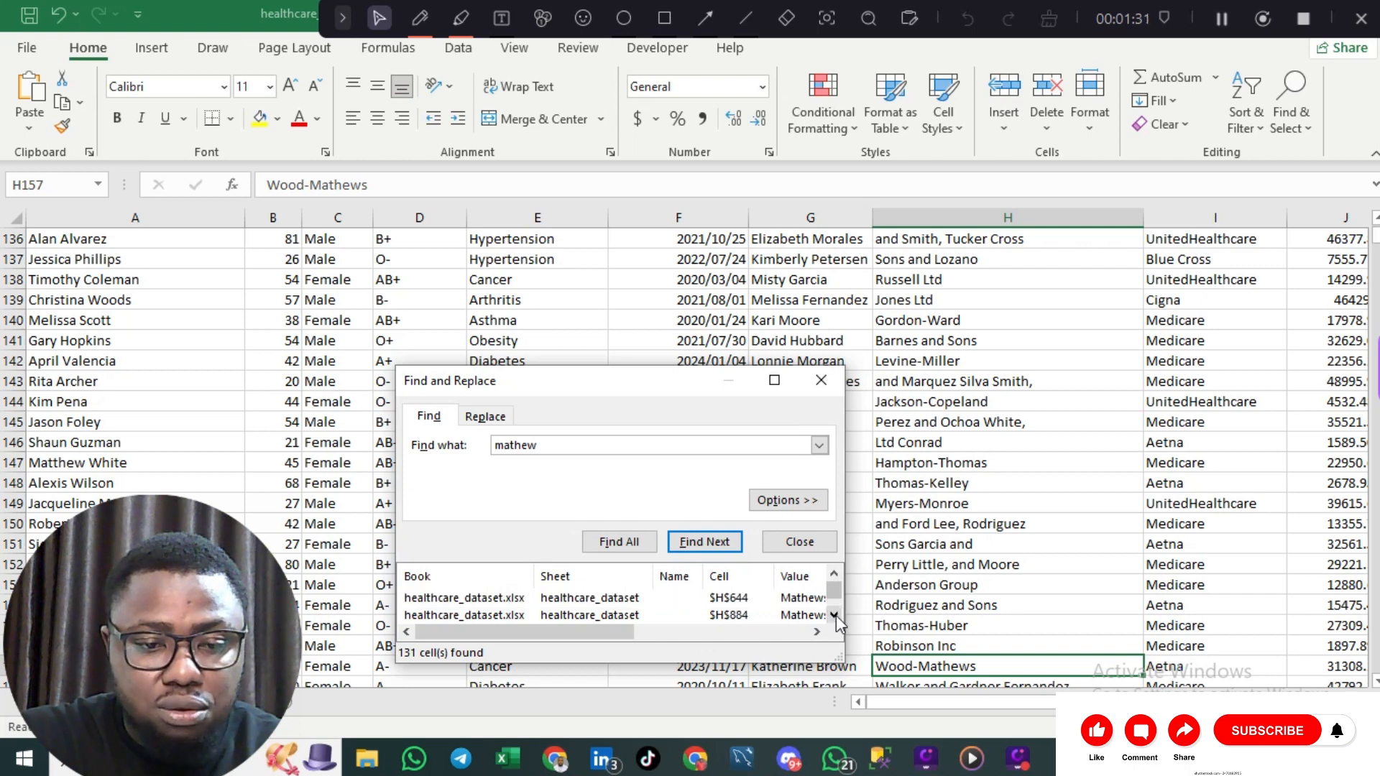
pyautogui.moveTo(834, 615); pyautogui.dragTo(841, 540)
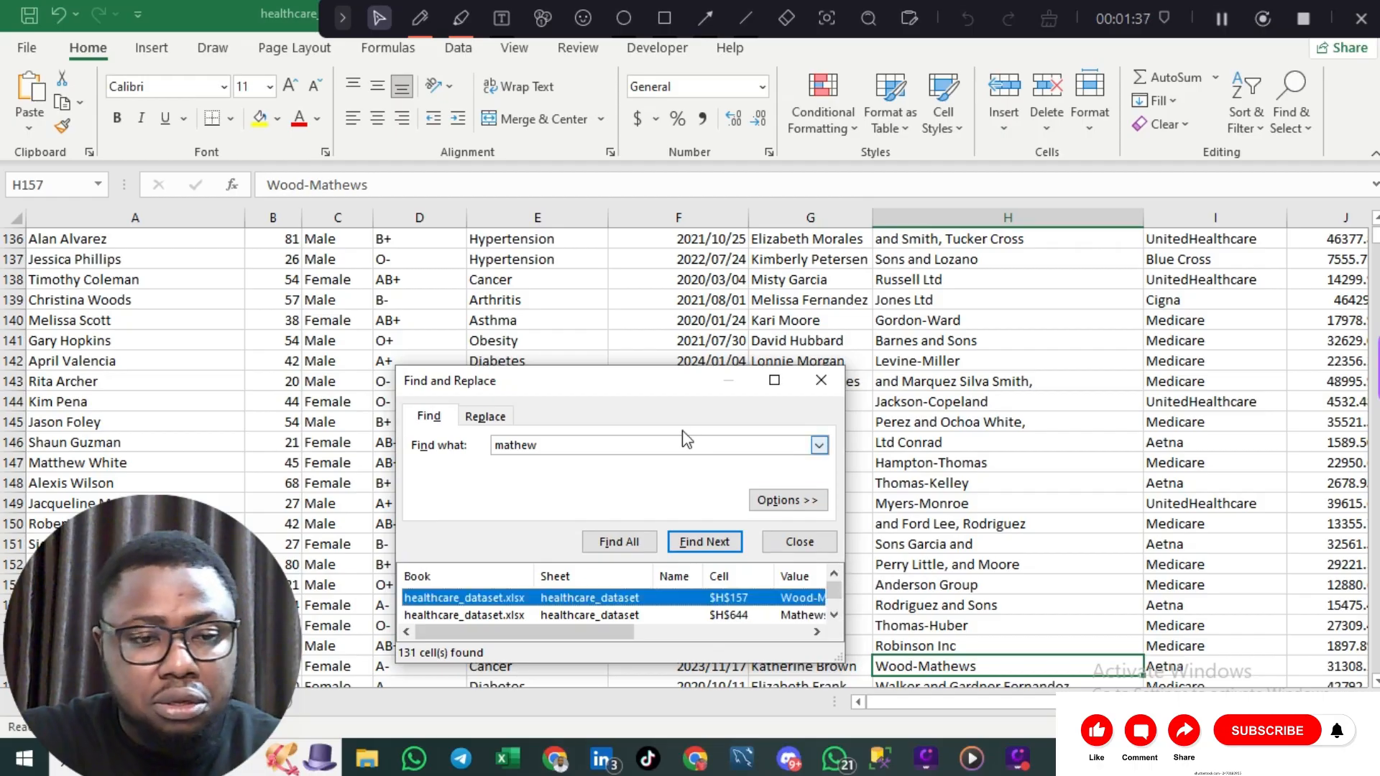
# Step: Replace every 'mathew' with 'matt' across the sheet
pyautogui.click(504, 419)
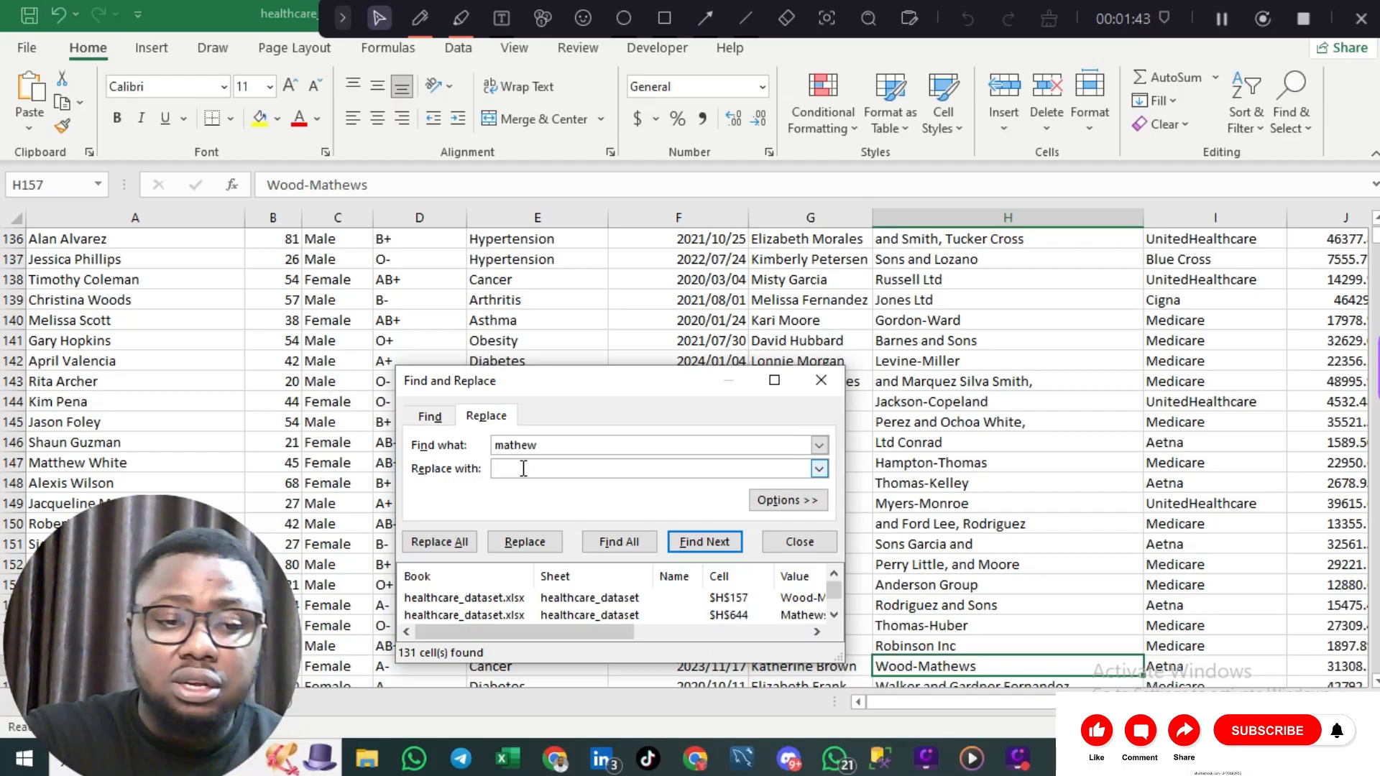
pyautogui.write('matt')
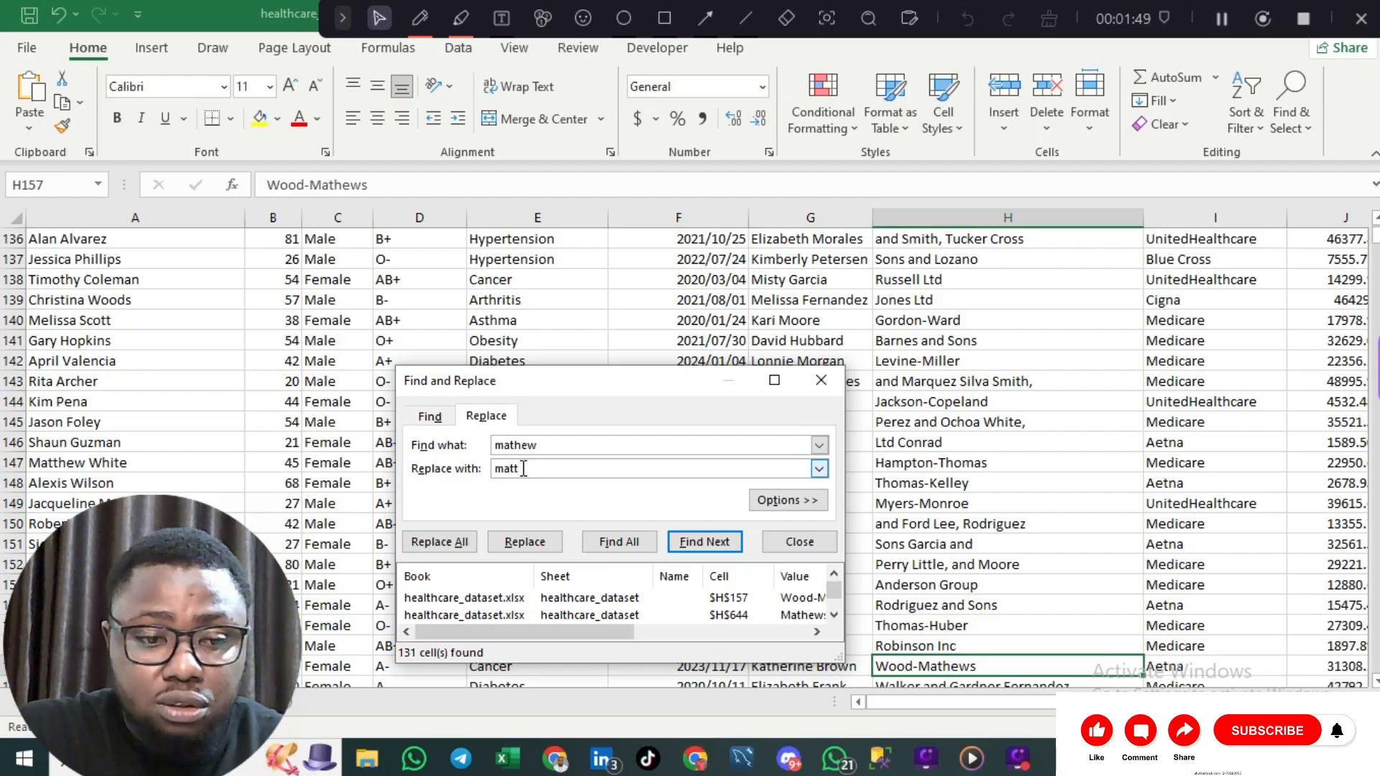
pyautogui.click(434, 541)
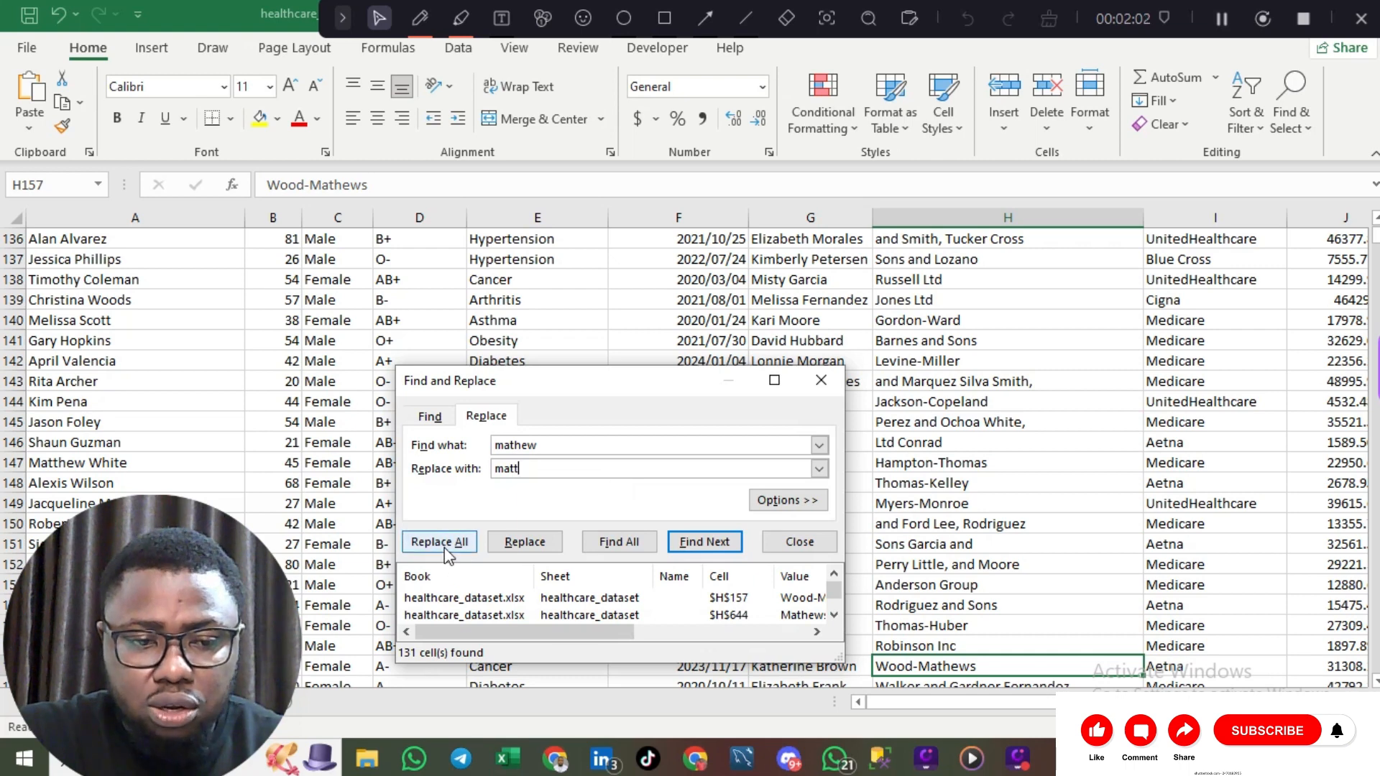
pyautogui.click(445, 544)
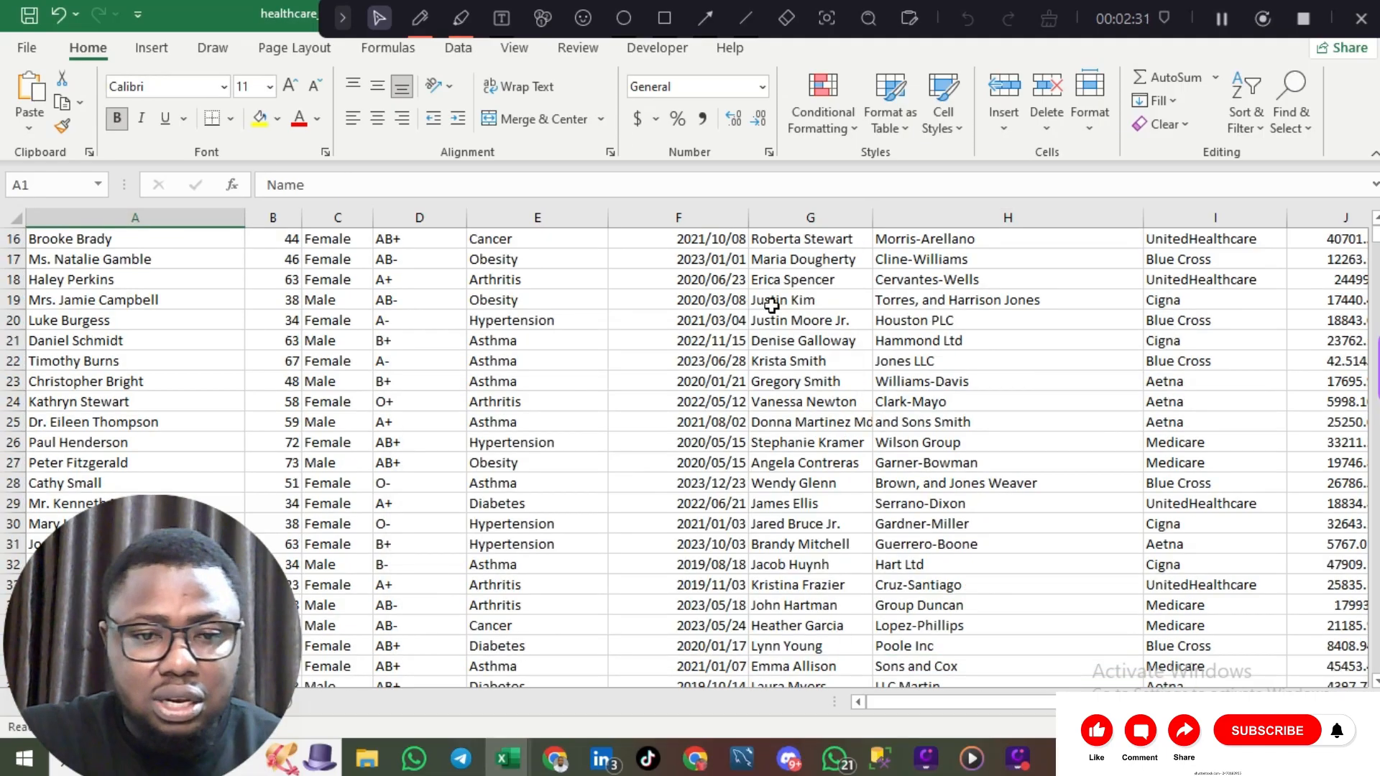
# Step: Search for 'mathew' again and confirm no matches remain
pyautogui.click(713, 334)
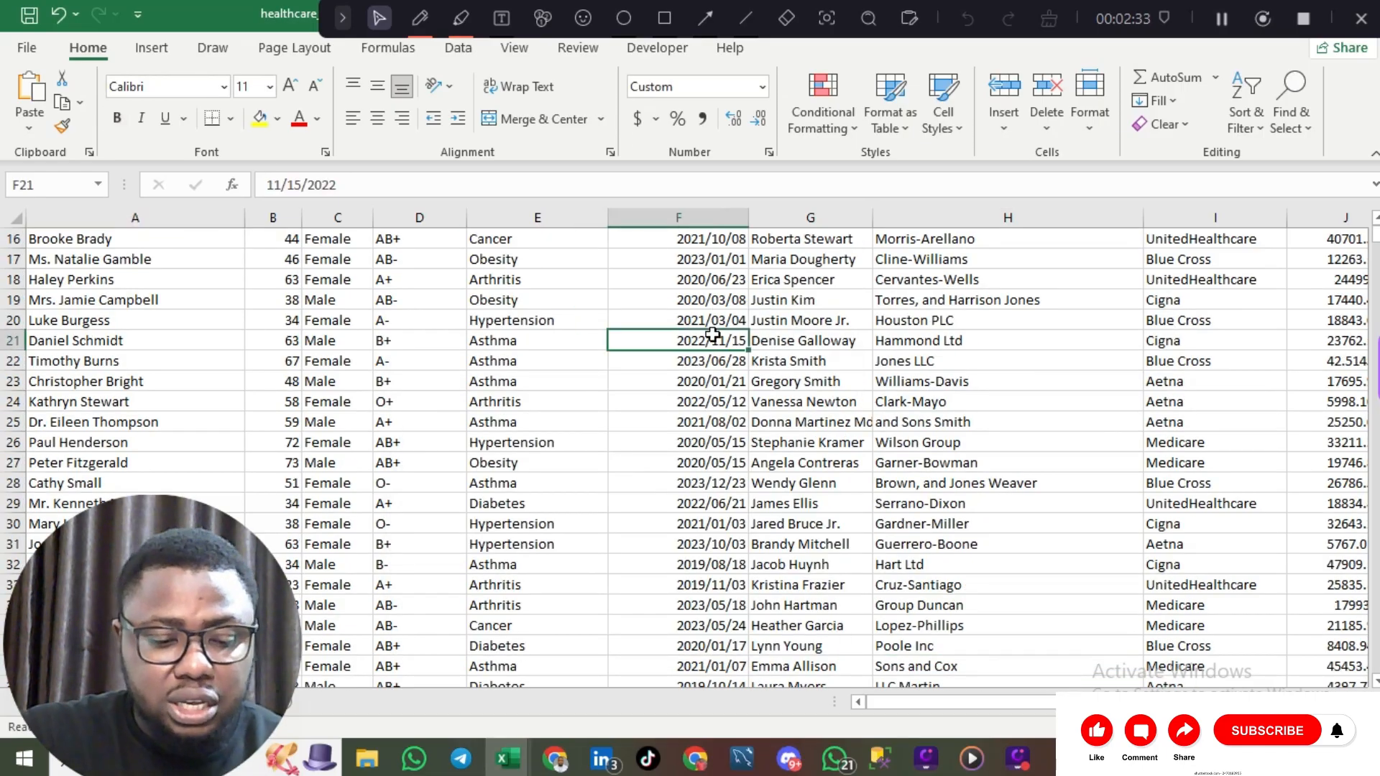
pyautogui.hotkey('ctrl', 'f')
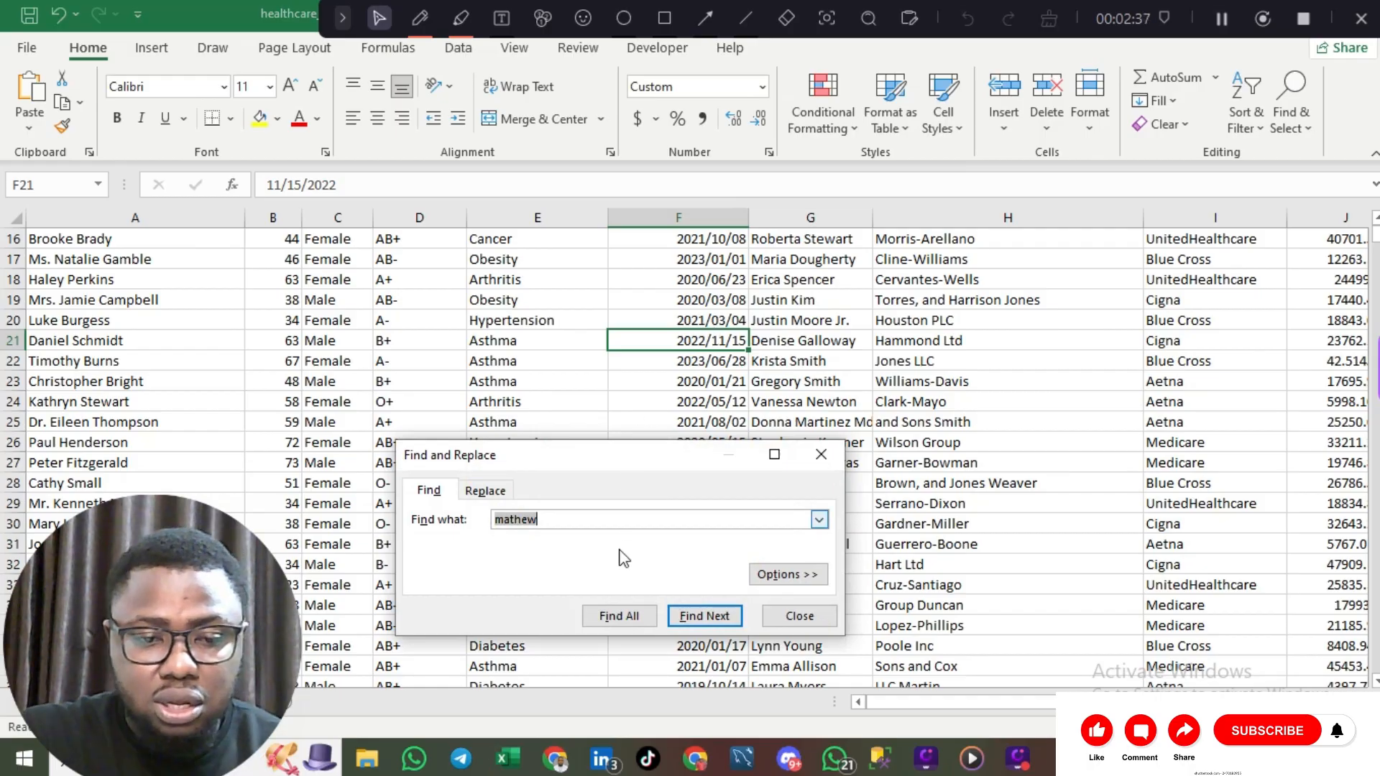
pyautogui.click(613, 616)
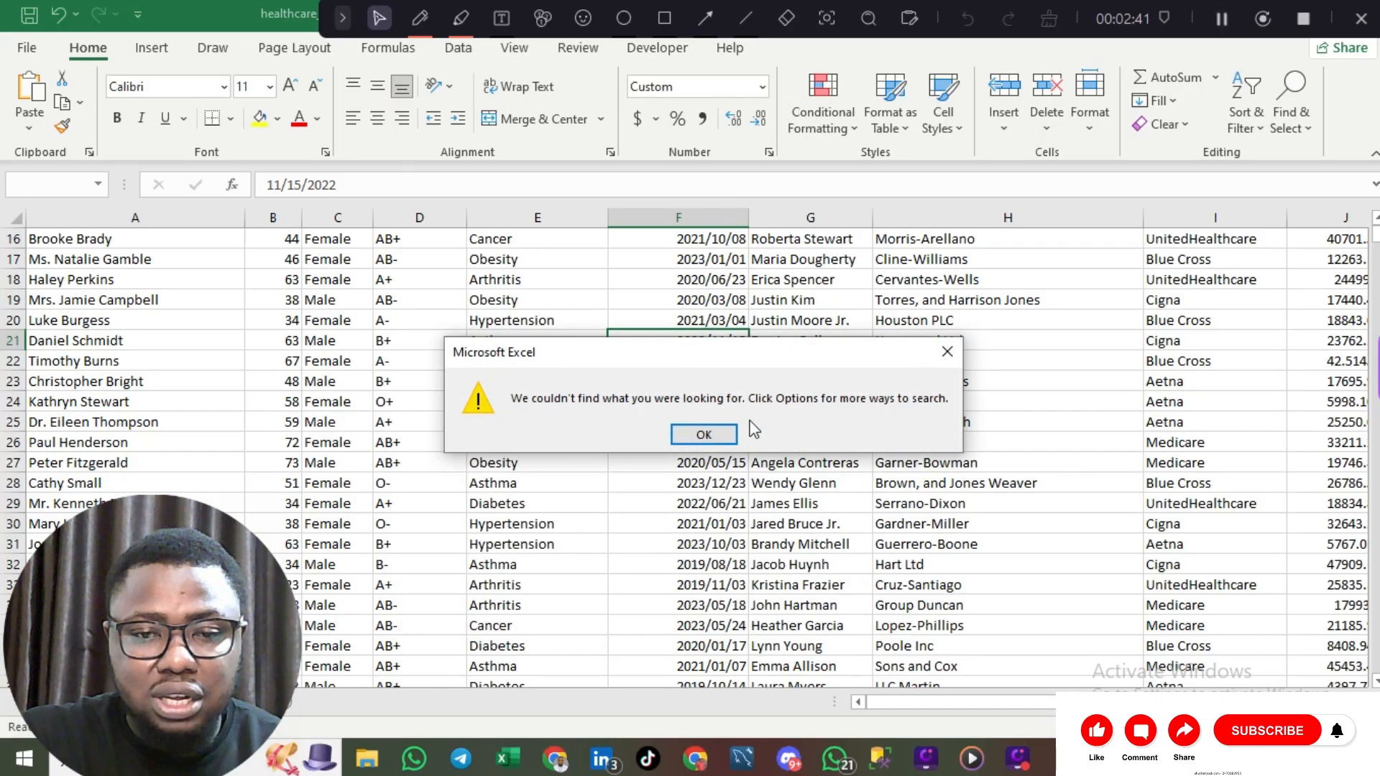
pyautogui.click(706, 443)
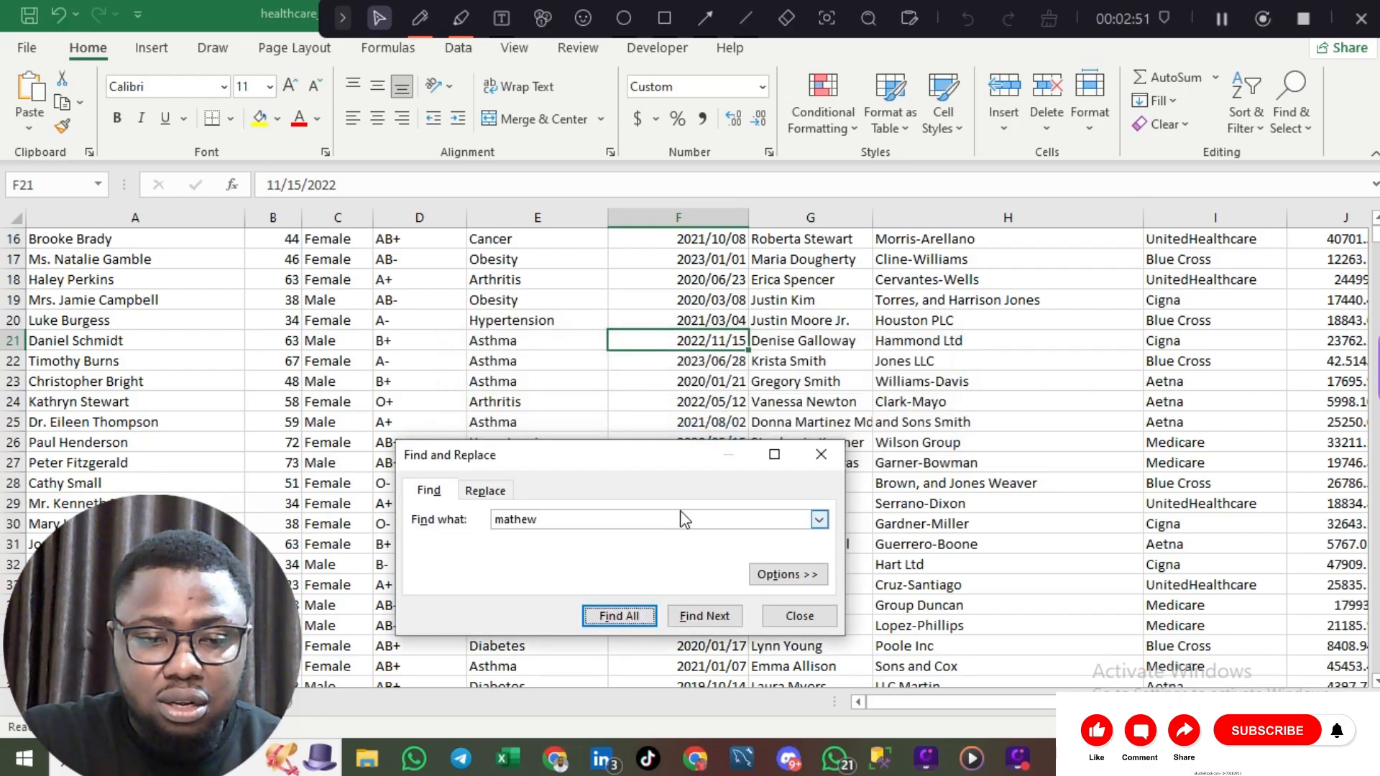
pyautogui.press('Return')
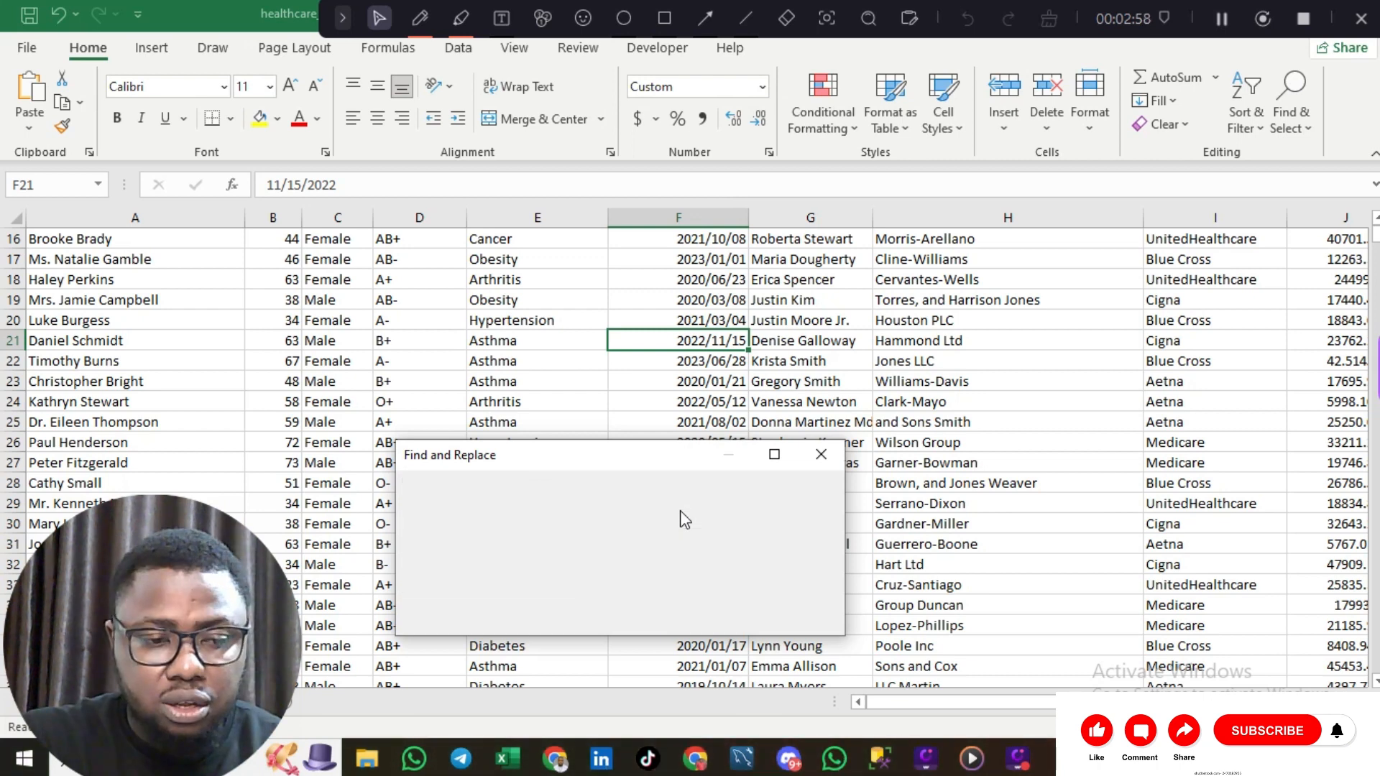
# Step: Change the search term to 'matt' and list all matching cells
pyautogui.press('BackSpace')
pyautogui.press('BackSpace')
pyautogui.press('BackSpace')
pyautogui.press('BackSpace')
pyautogui.write('tt')
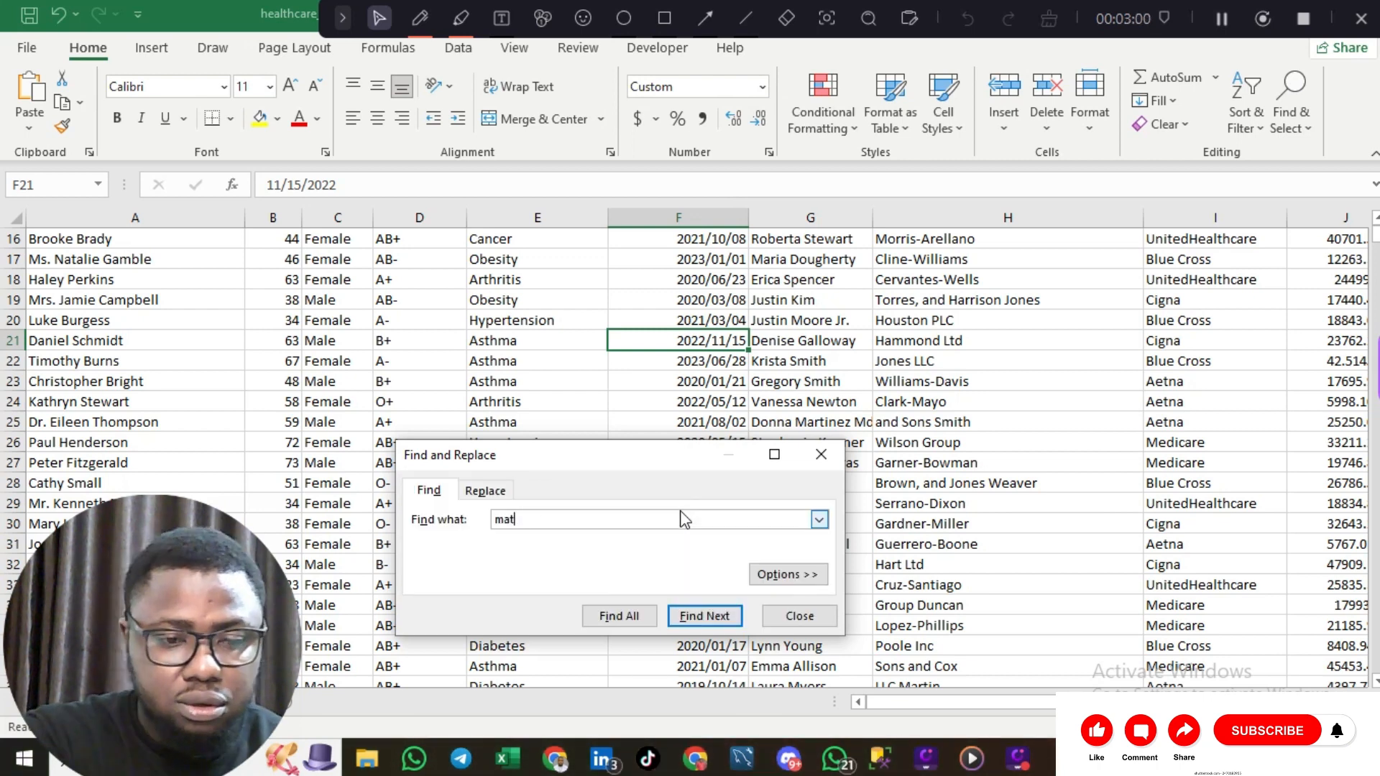
pyautogui.click(639, 616)
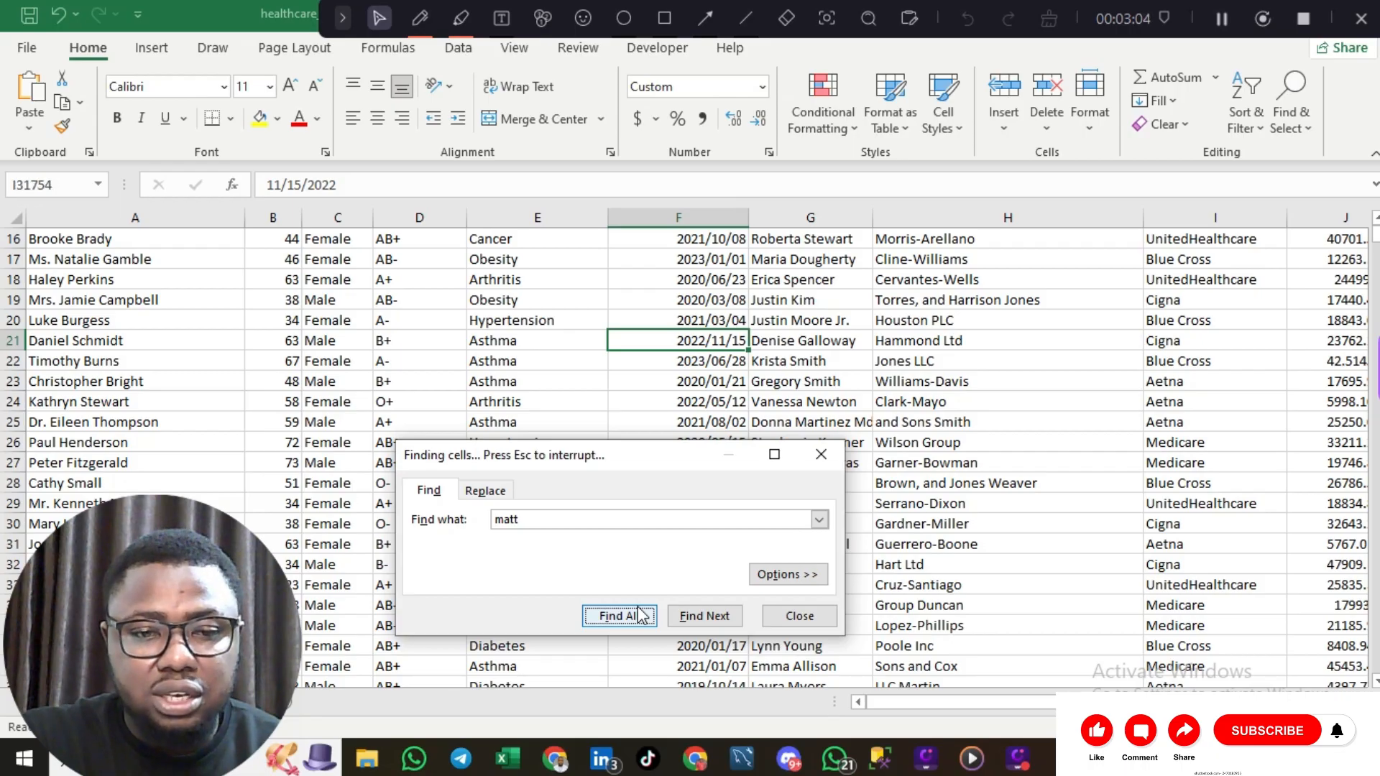
pyautogui.click(738, 619)
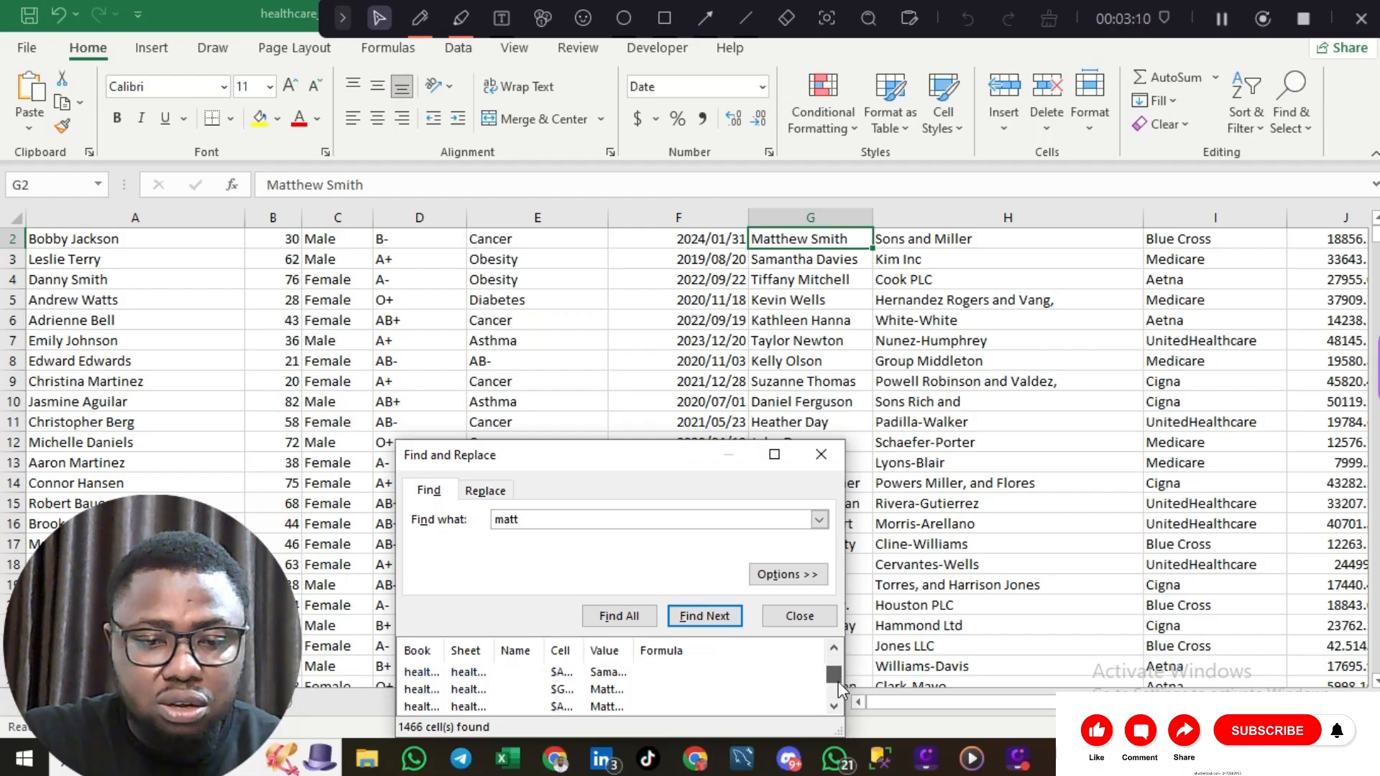
# Step: Replace all 1467 occurrences of 'matt' with 'watt' and close Find and Replace
pyautogui.click(600, 518)
pyautogui.press('BackSpace')
pyautogui.press('BackSpace')
pyautogui.press('BackSpace')
pyautogui.press('BackSpace')
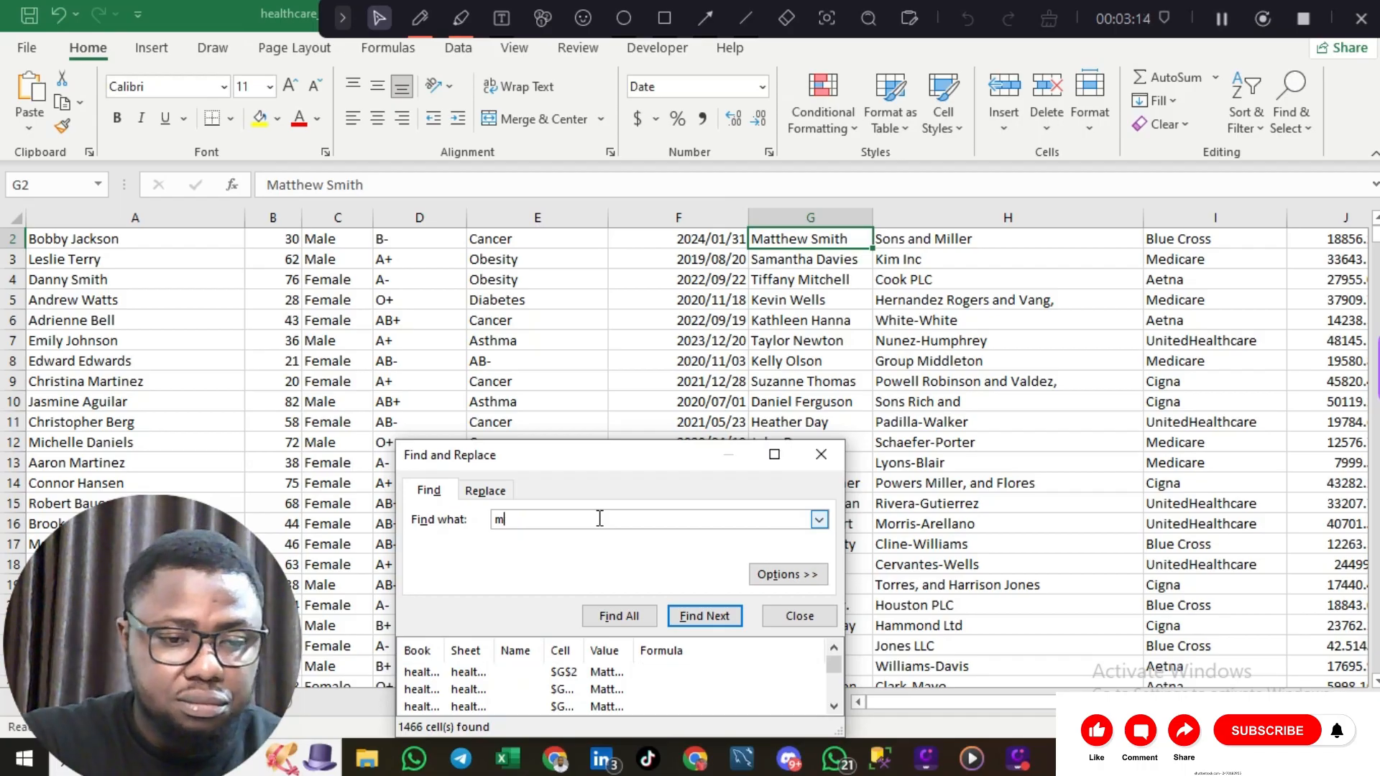
pyautogui.write('w')
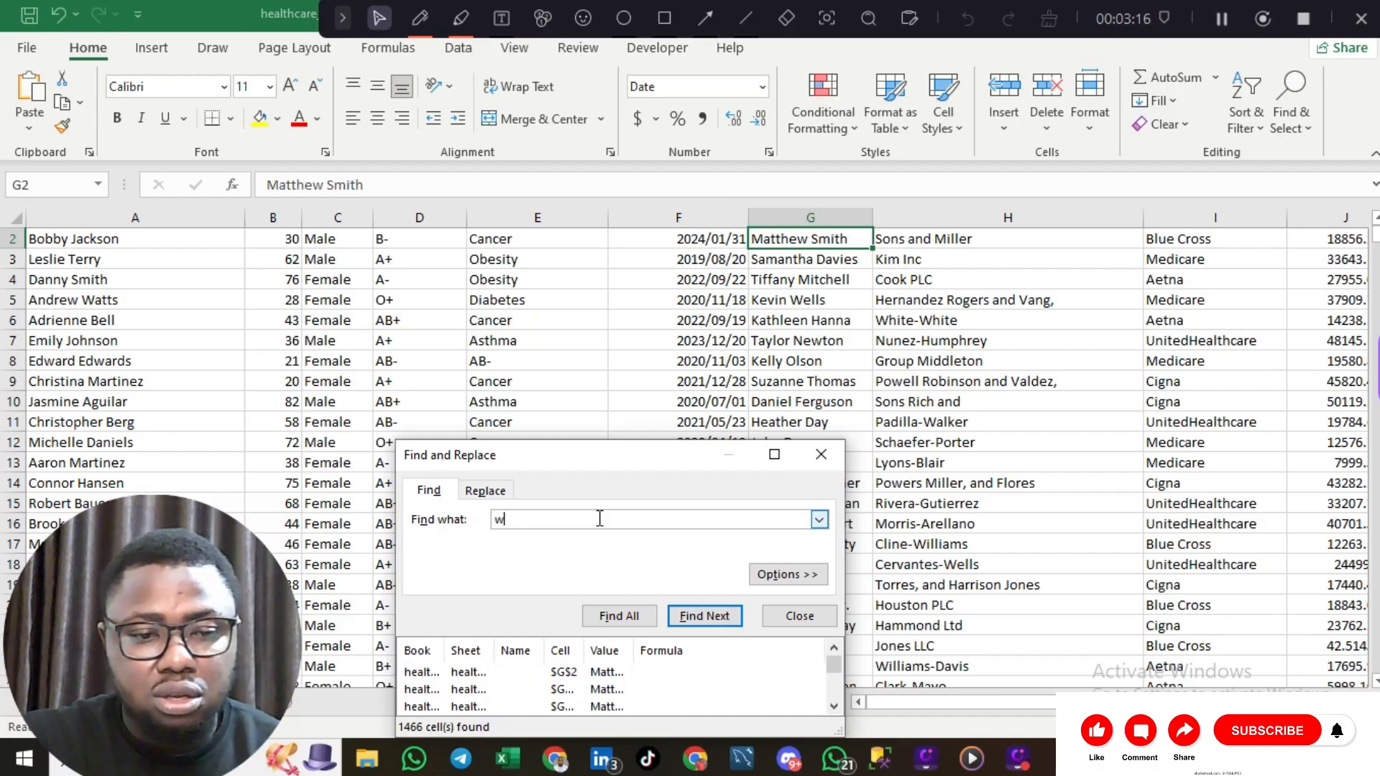
pyautogui.write('att')
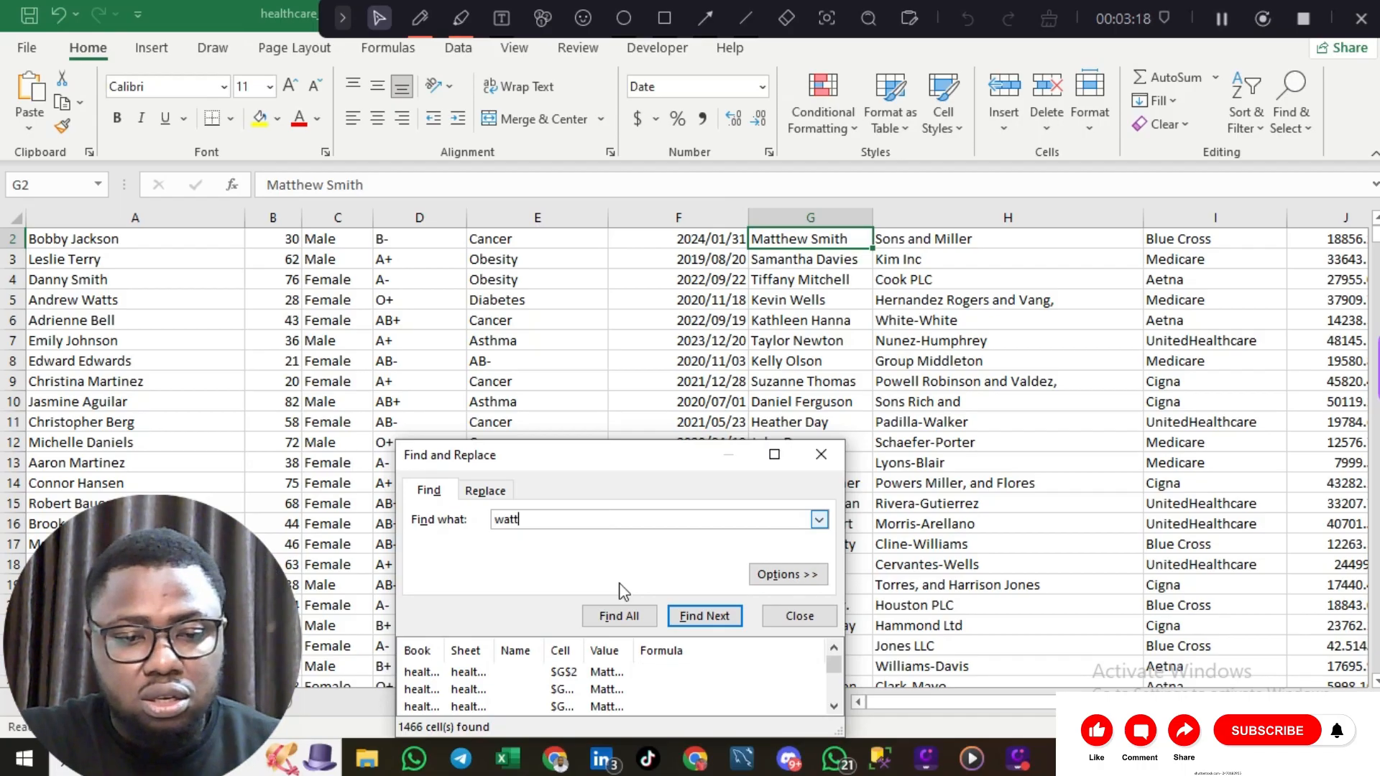
pyautogui.click(504, 492)
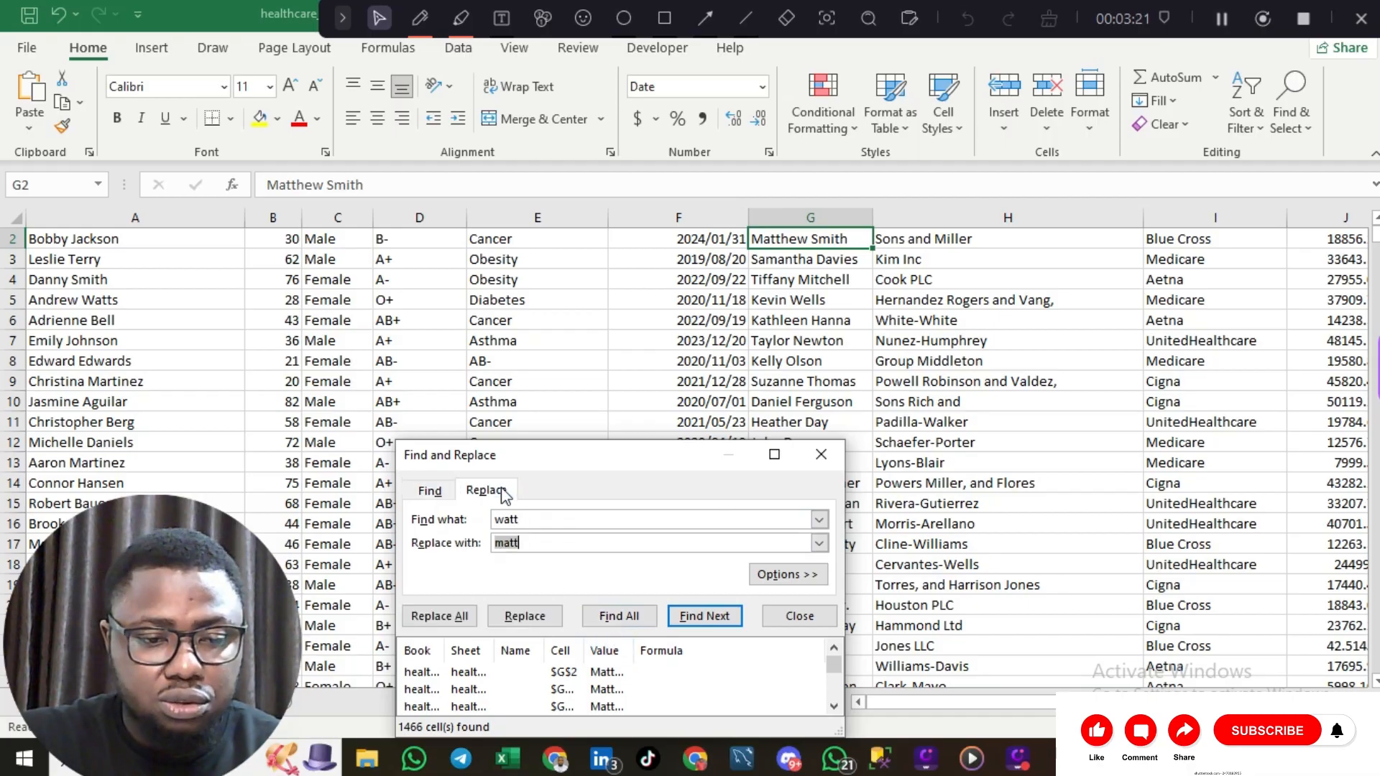
pyautogui.click(537, 519)
pyautogui.press('BackSpace')
pyautogui.press('BackSpace')
pyautogui.press('BackSpace')
pyautogui.press('BackSpace')
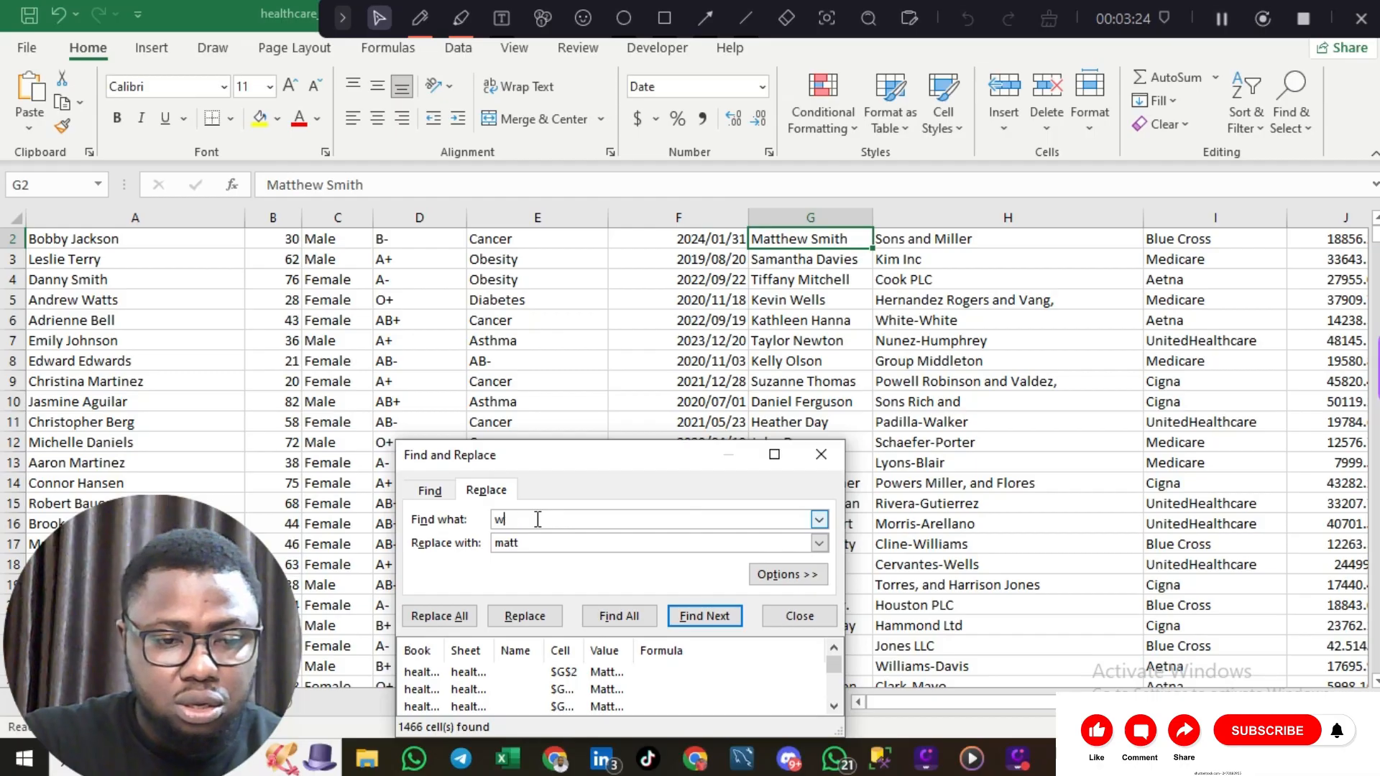
pyautogui.write('matt')
pyautogui.click(526, 540)
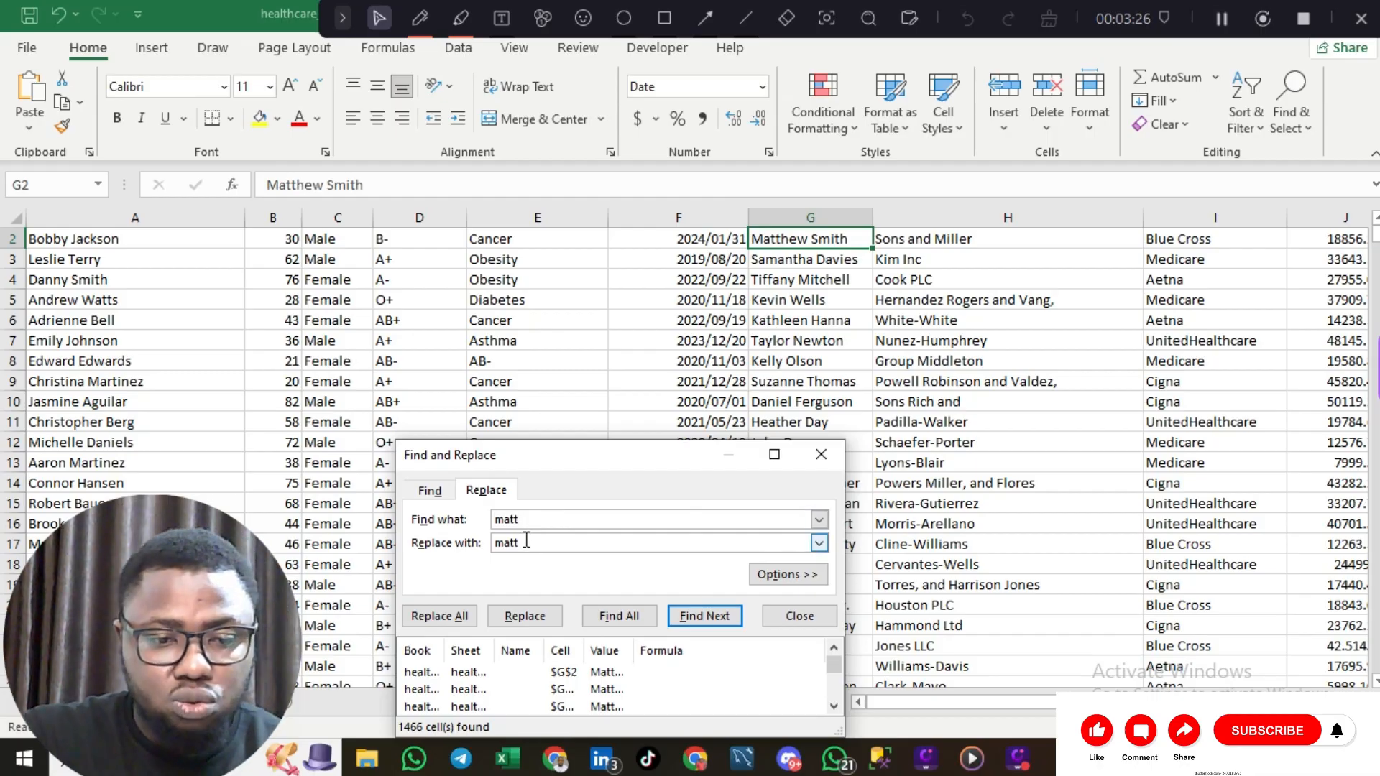
pyautogui.press('BackSpace')
pyautogui.press('BackSpace')
pyautogui.press('BackSpace')
pyautogui.press('BackSpace')
pyautogui.write('w')
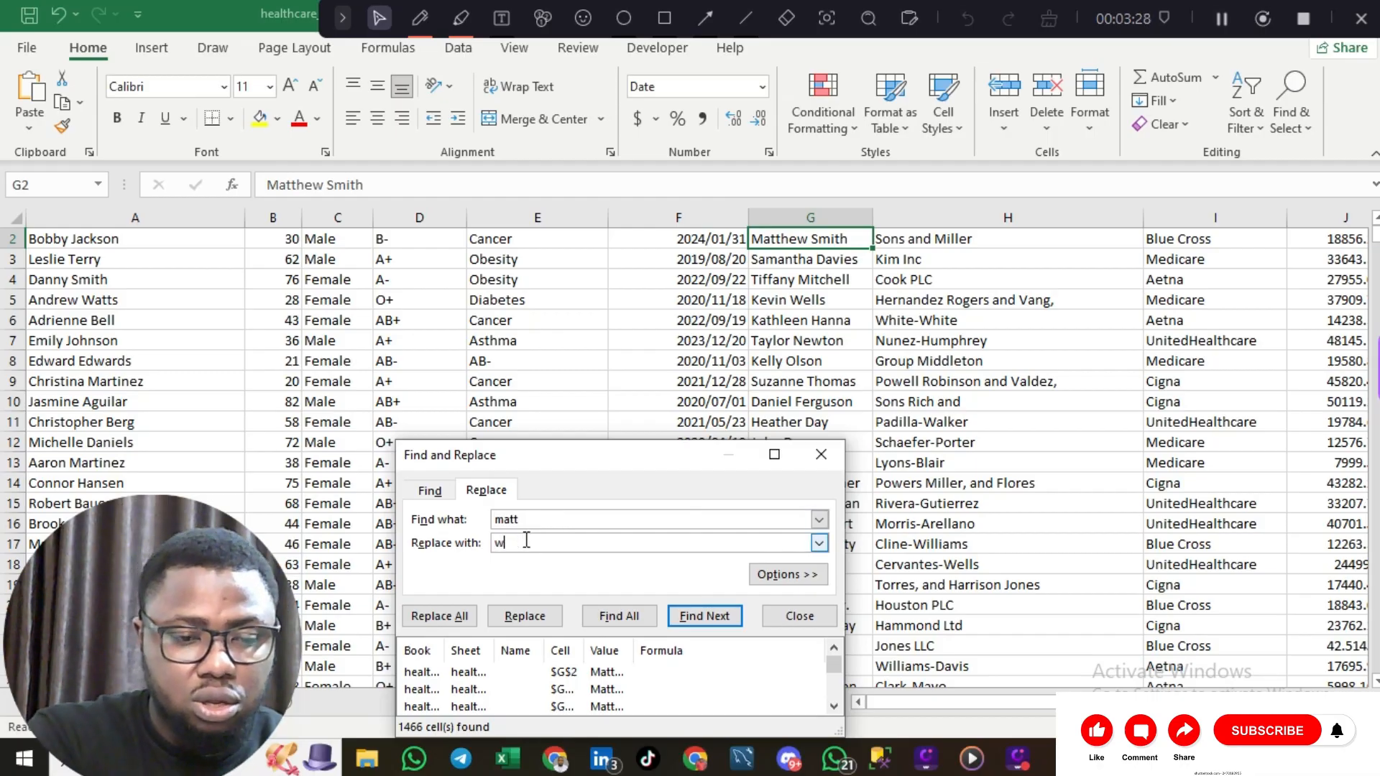
pyautogui.write('att')
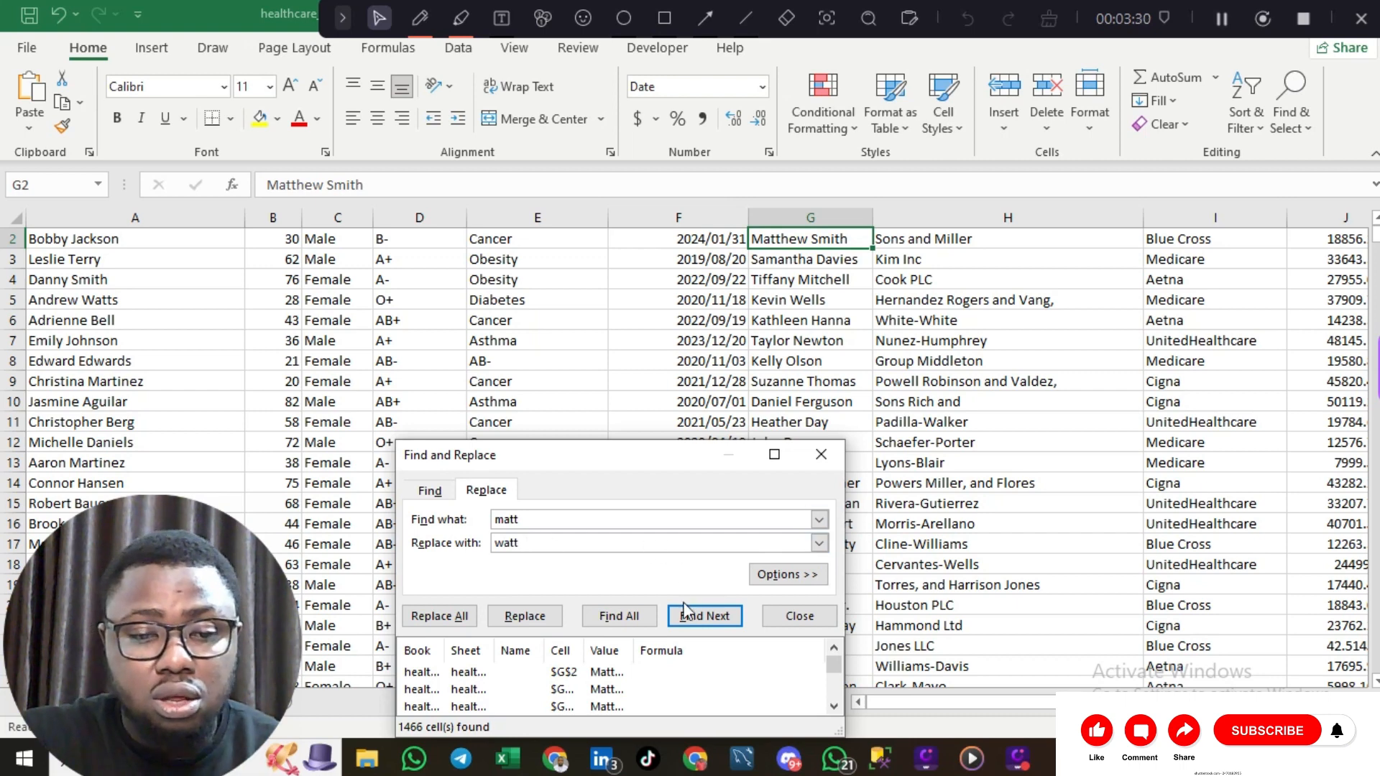
pyautogui.click(468, 621)
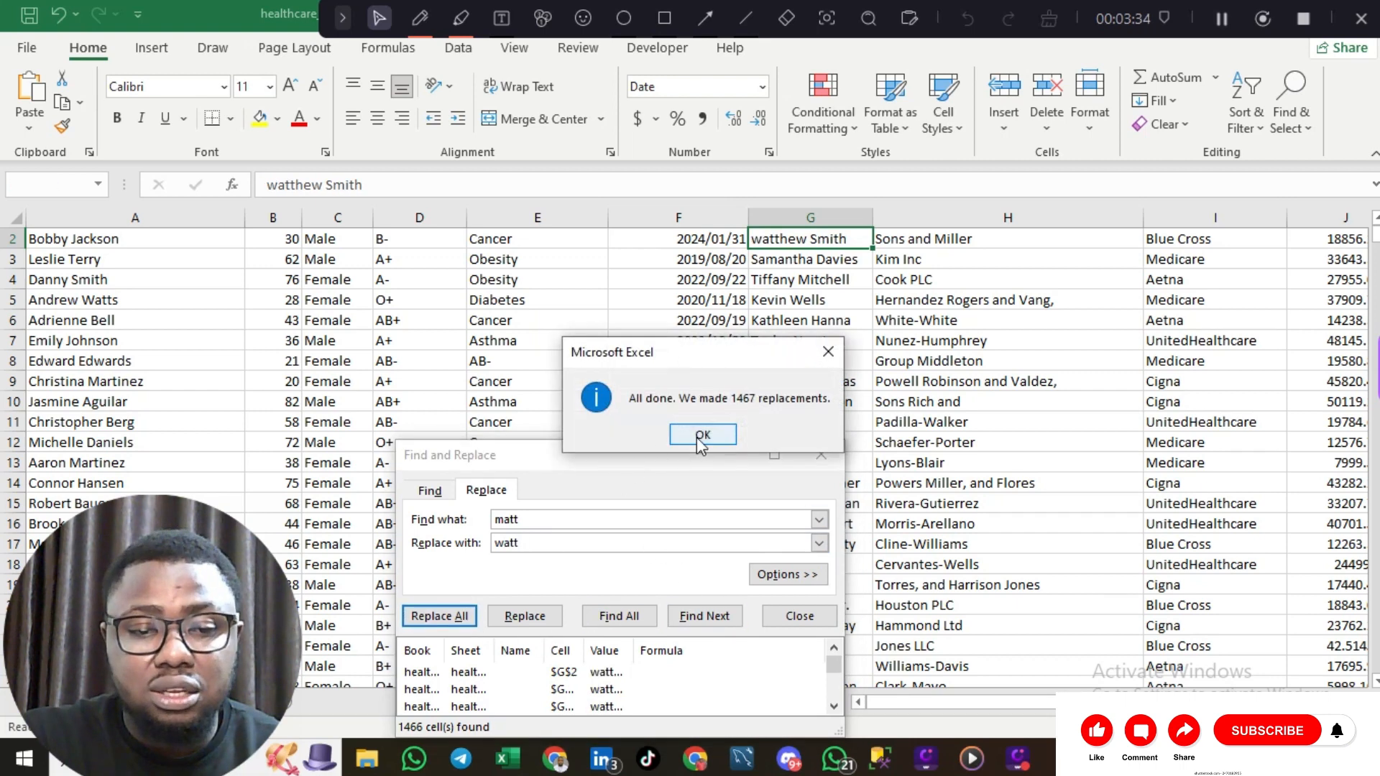
pyautogui.click(700, 436)
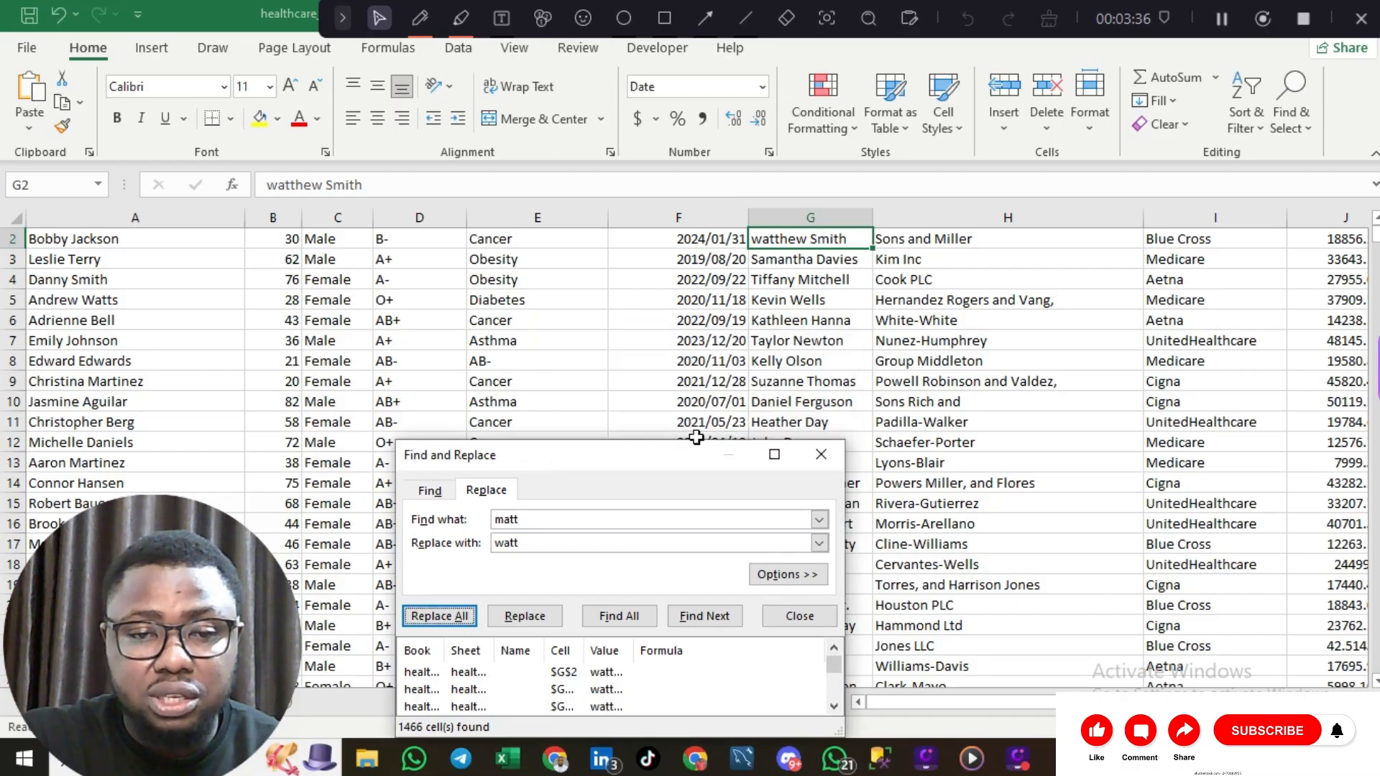
pyautogui.click(823, 454)
pyautogui.scroll(1, 832, 450)
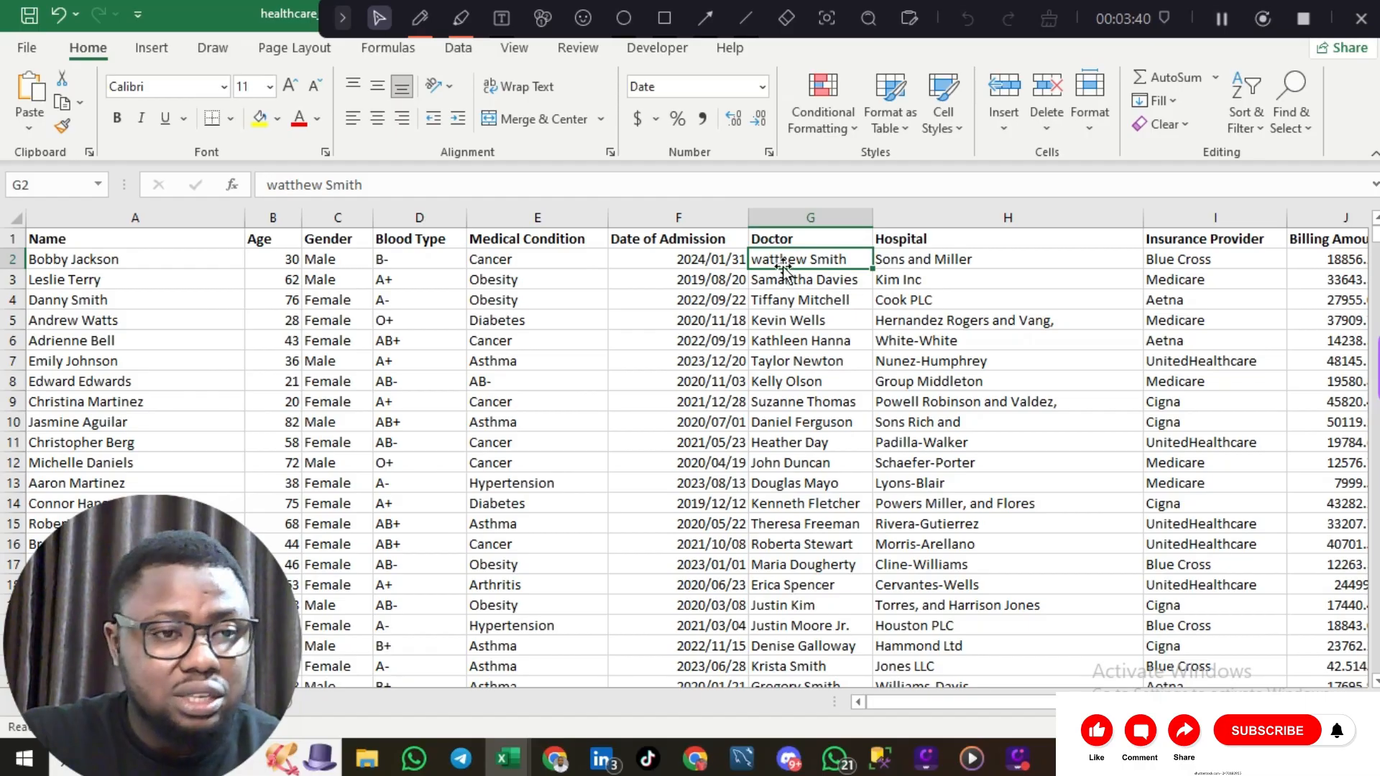
pyautogui.click(58, 13)
pyautogui.click(58, 12)
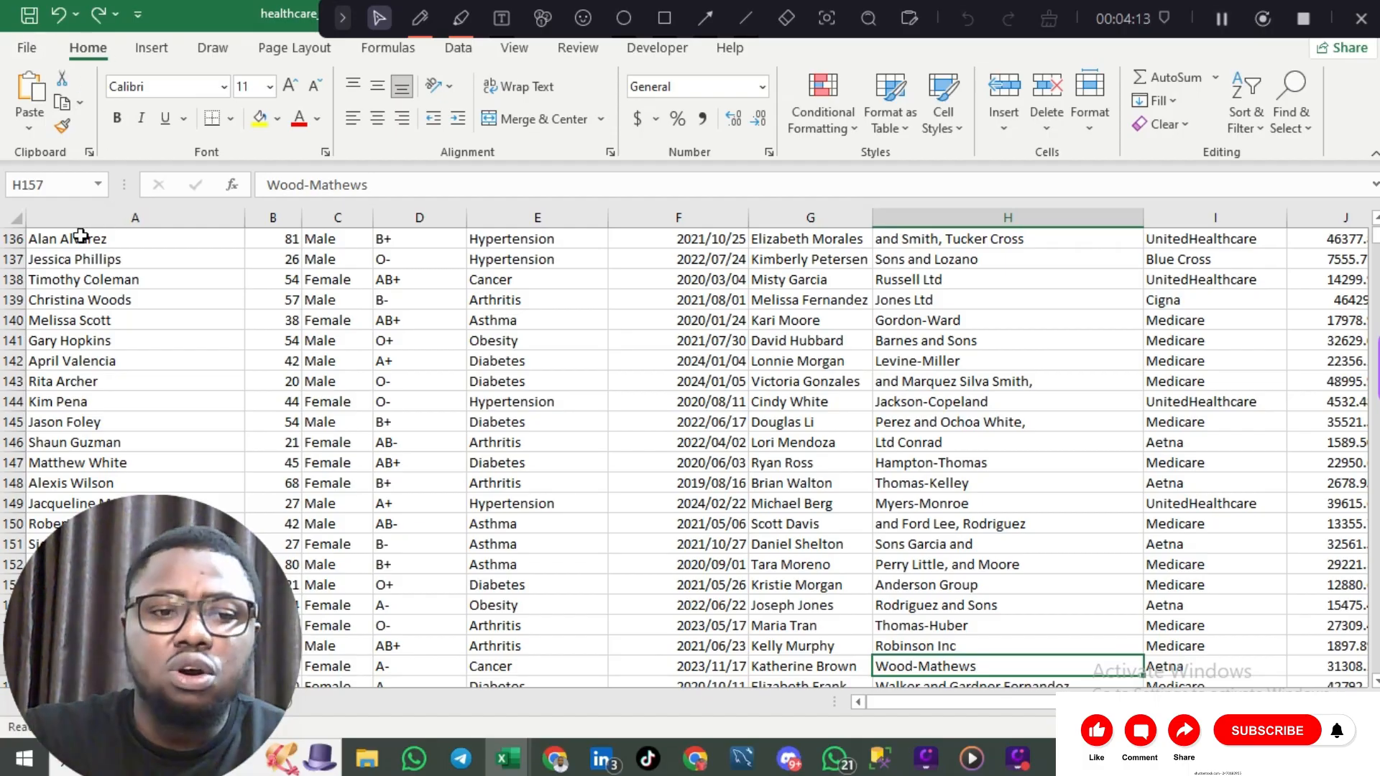
# Step: Select the whole sheet and bring up Remove Duplicates with all columns and headers checked
pyautogui.click(116, 274)
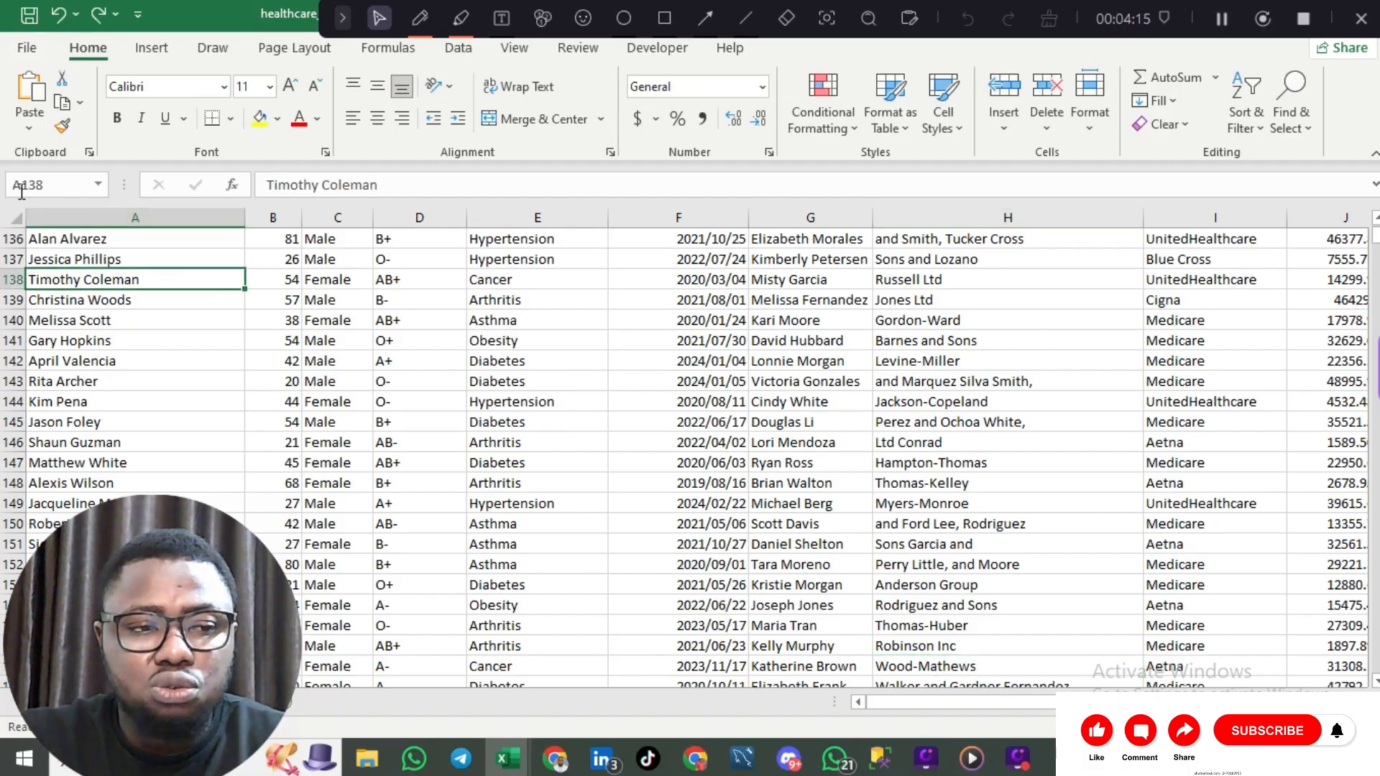
pyautogui.click(15, 217)
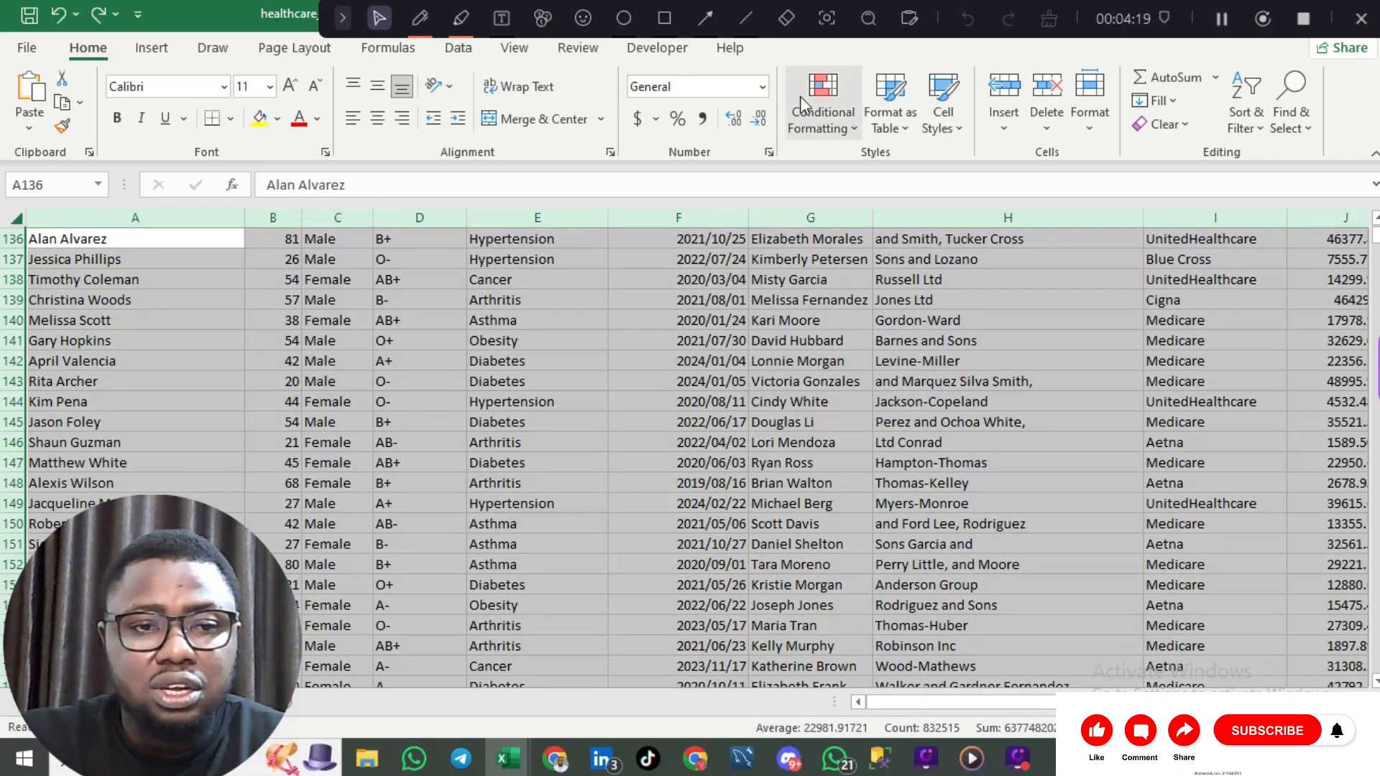
pyautogui.click(465, 51)
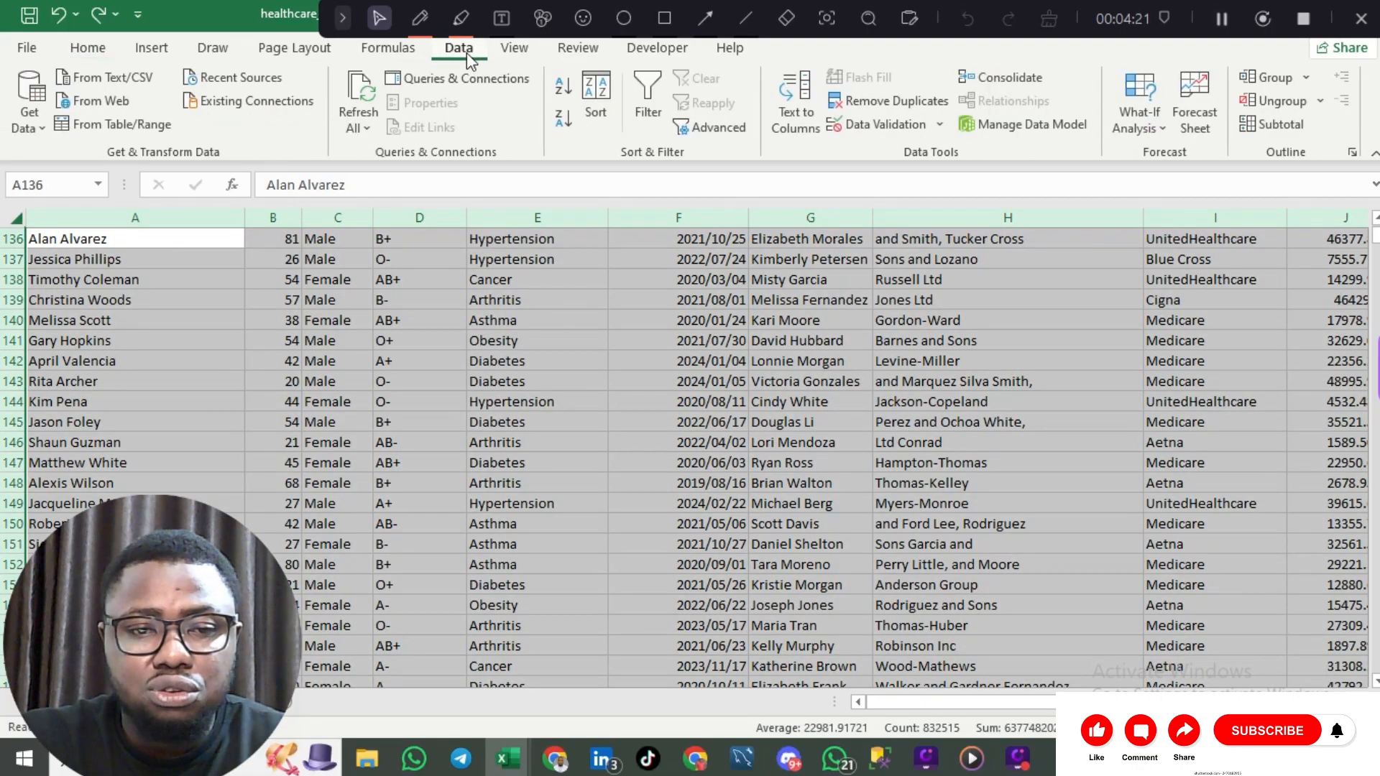
pyautogui.click(895, 103)
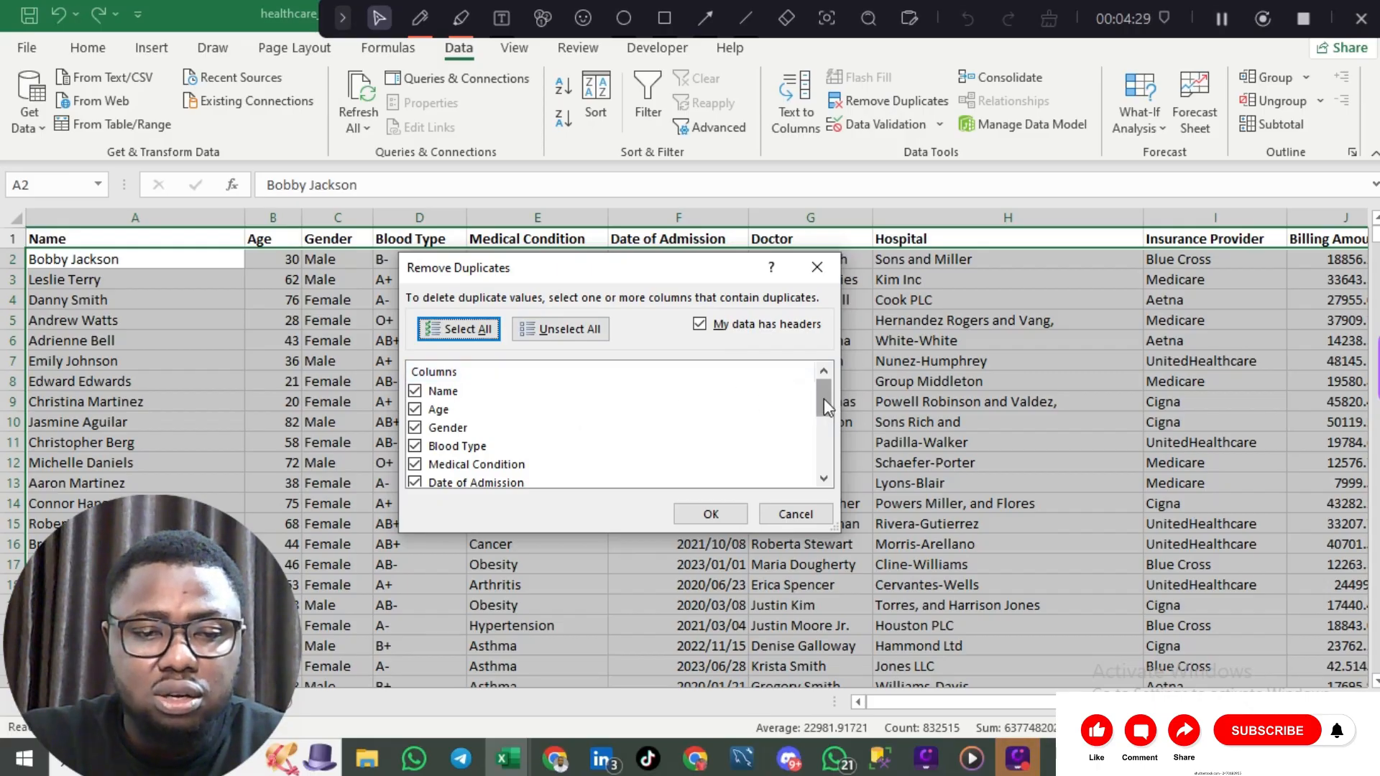
pyautogui.moveTo(824, 398); pyautogui.dragTo(834, 349)
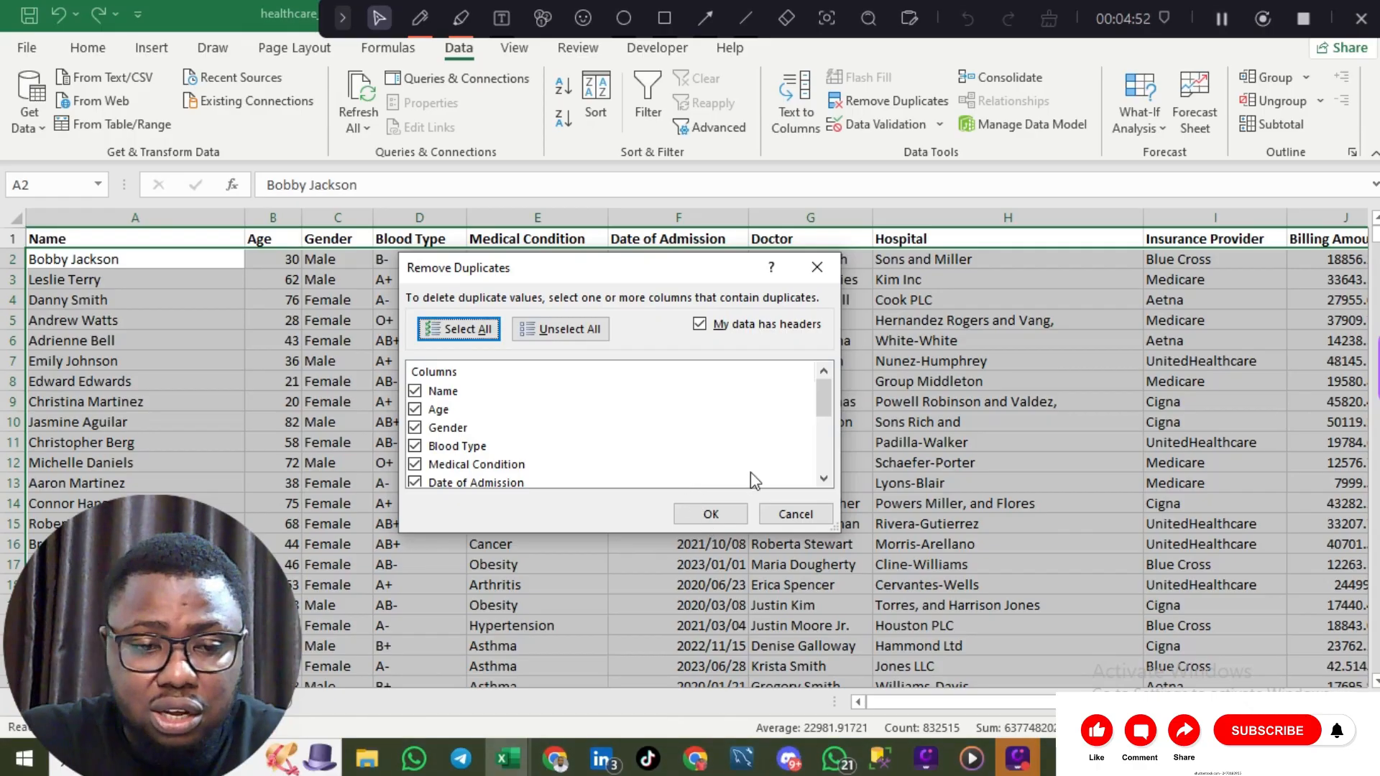
# Step: Run Remove Duplicates on the dataset and dismiss the result message
pyautogui.click(714, 513)
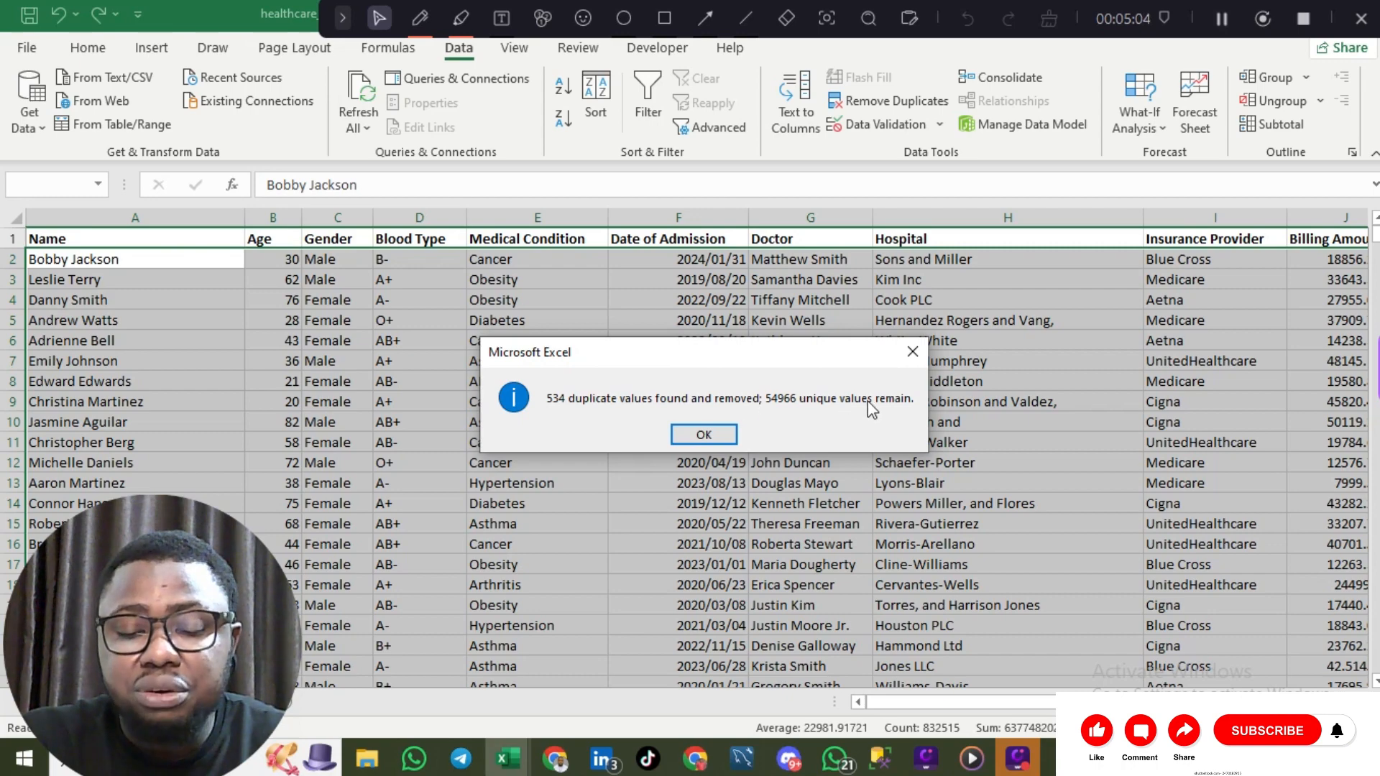
pyautogui.click(706, 435)
pyautogui.scroll(-20, 733, 431)
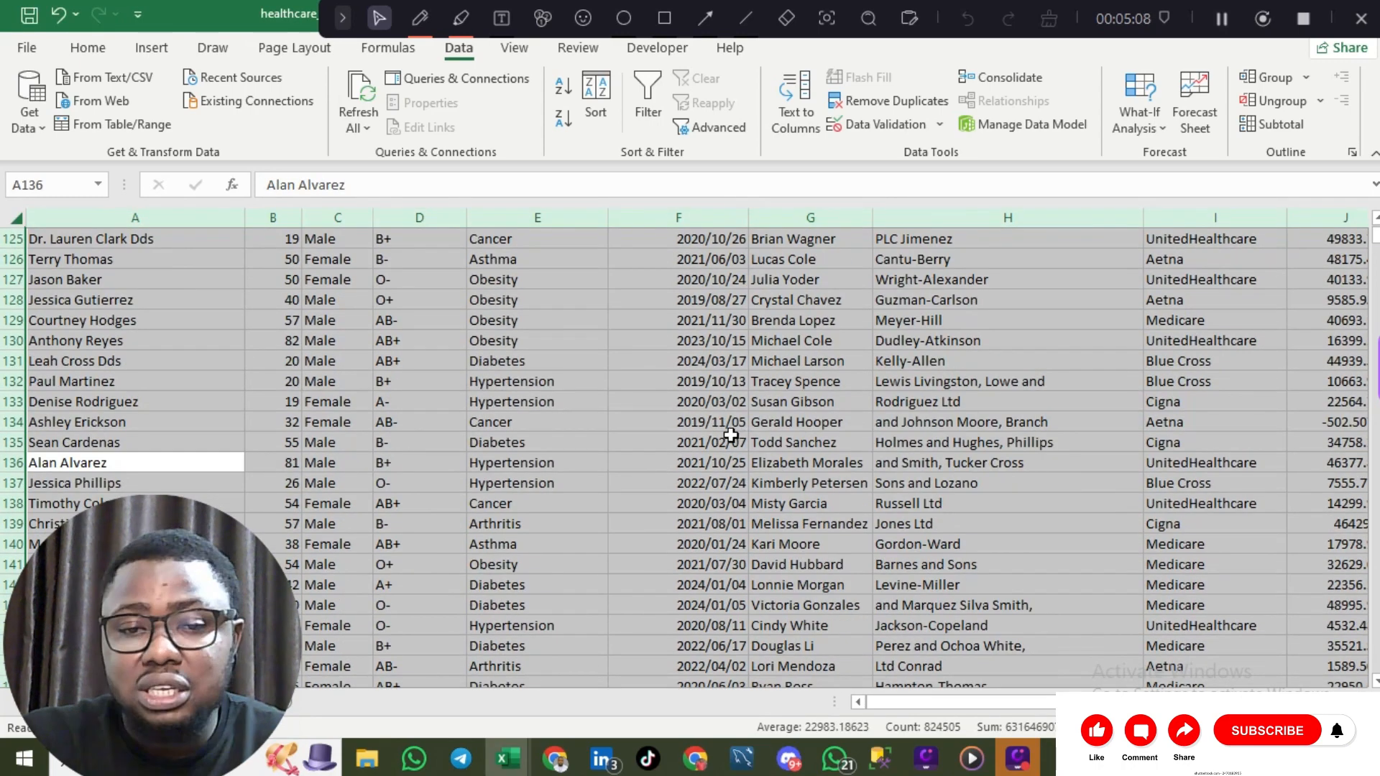
pyautogui.scroll(20, 733, 431)
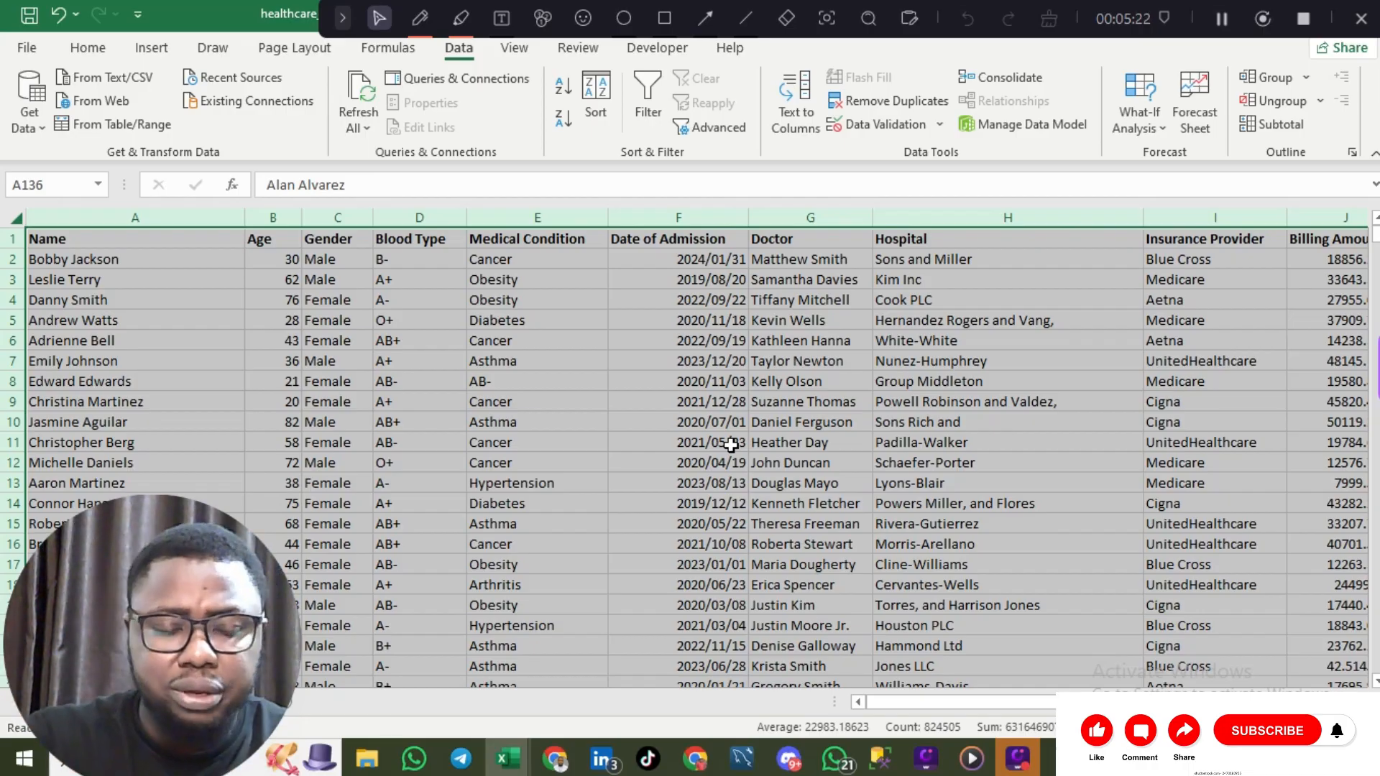
# Step: Undo the duplicate removal with Ctrl+Z and clear the whole-sheet selection
pyautogui.click(731, 444)
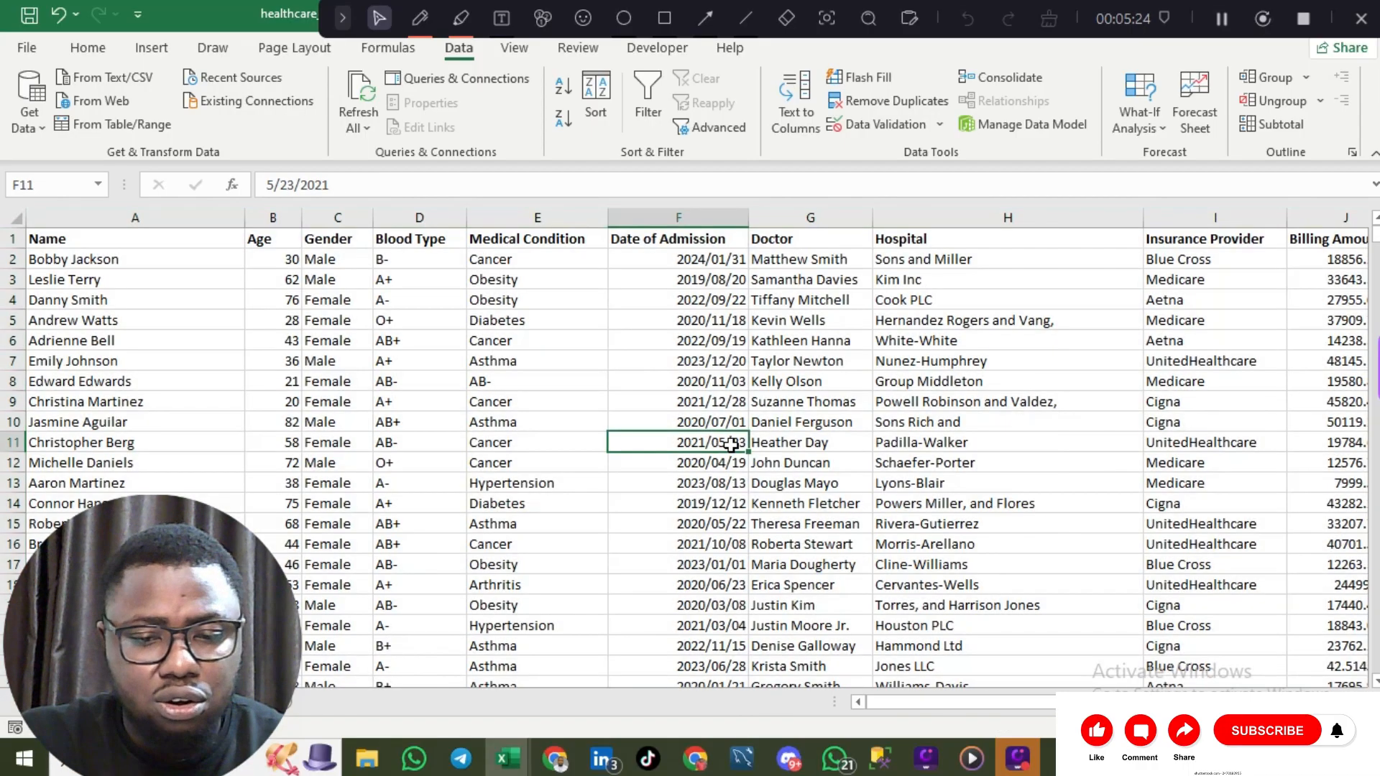
pyautogui.hotkey('ctrl', 'z')
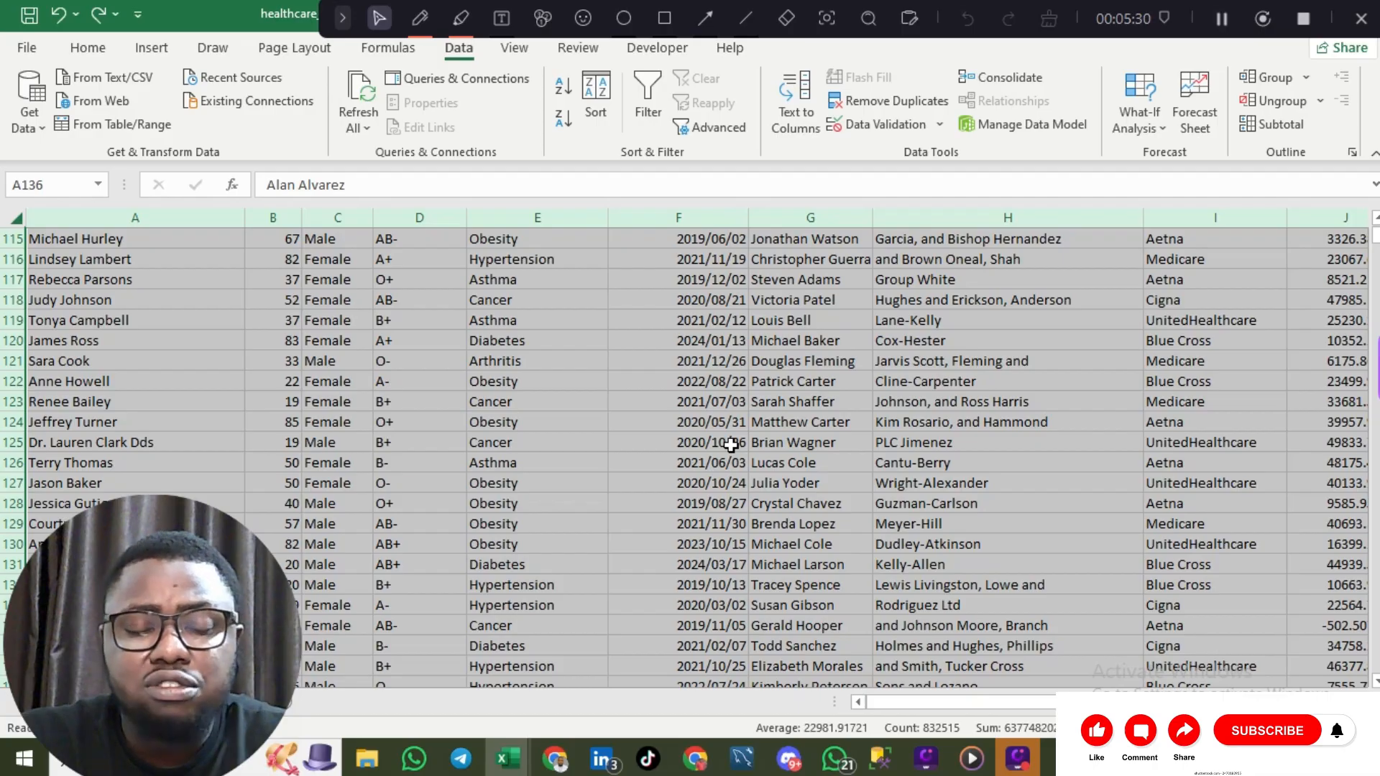
pyautogui.scroll(20, 730, 445)
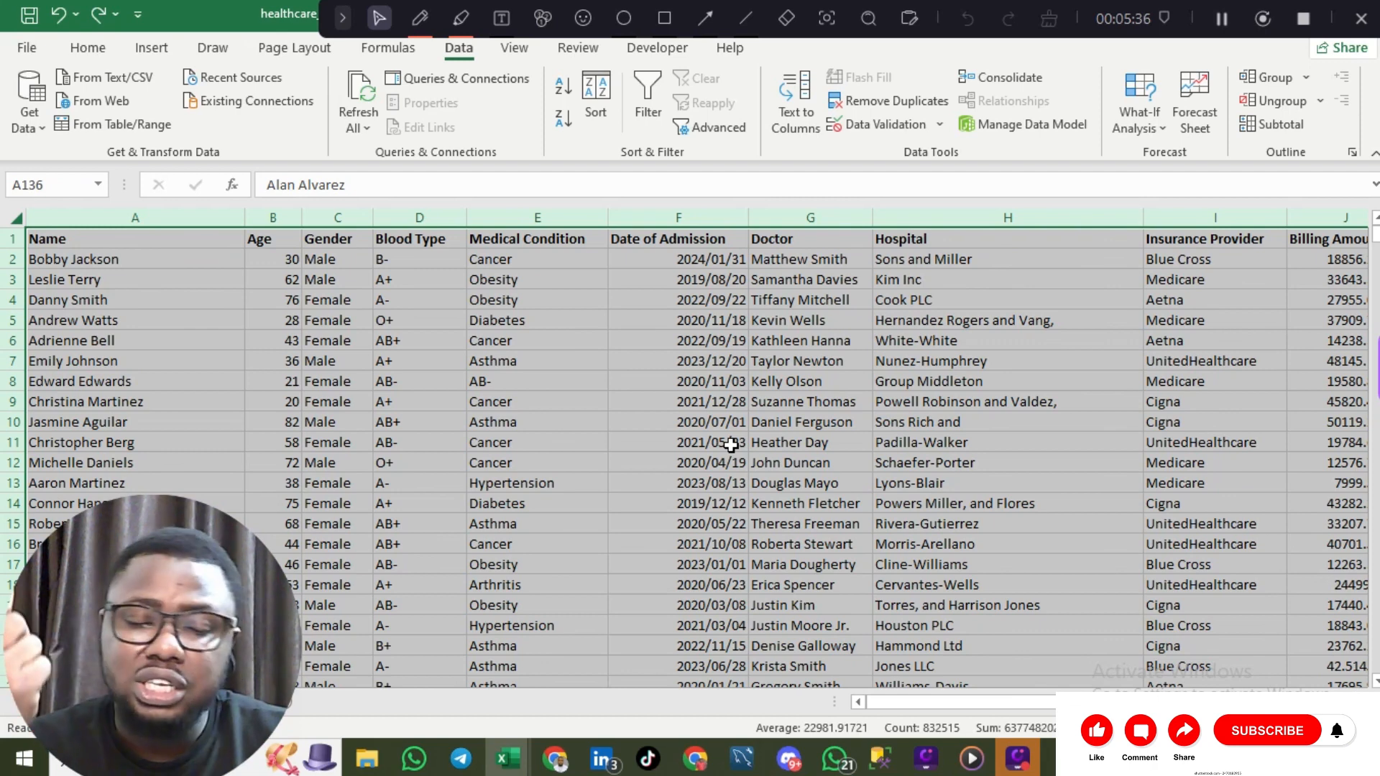
pyautogui.click(731, 445)
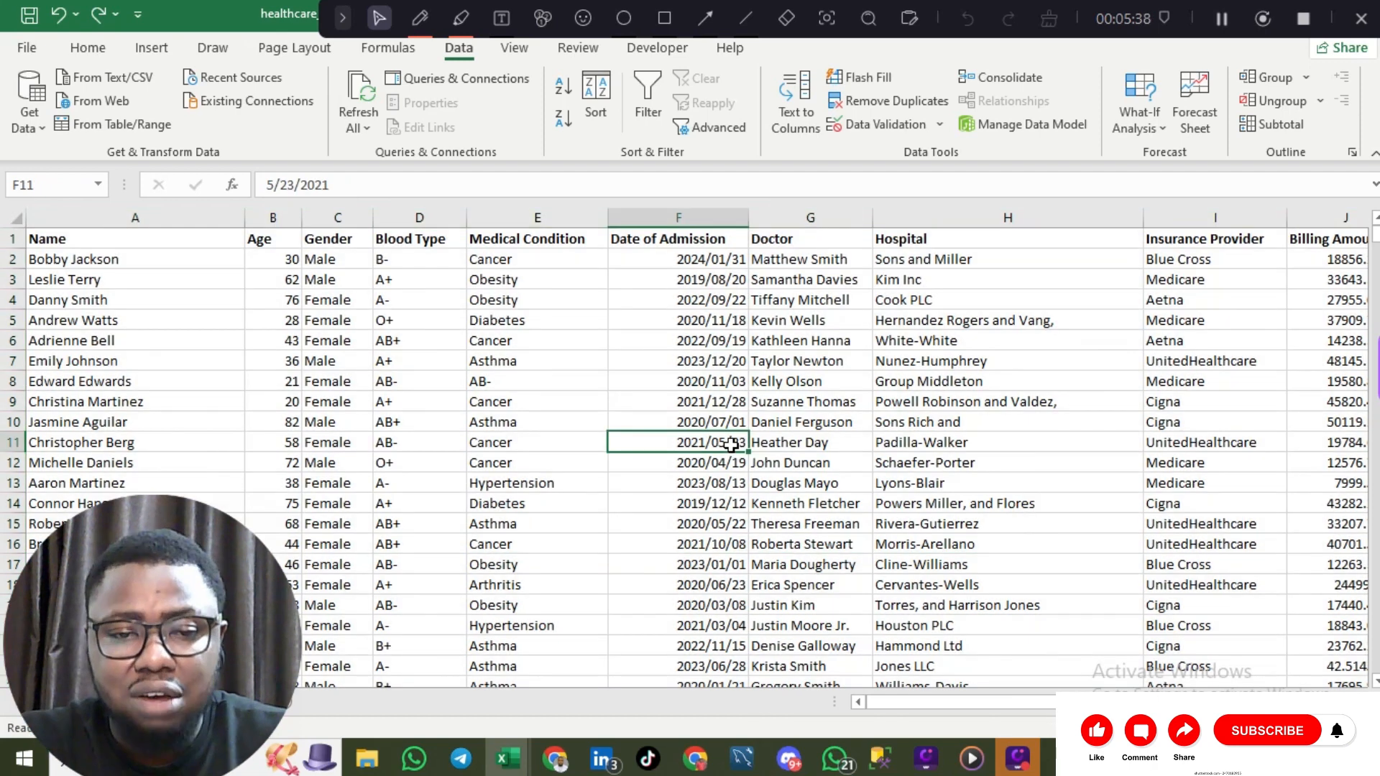
# Step: Select the Age column (B) and show Conditional Formatting's Highlight Cells Rules choices
pyautogui.click(284, 219)
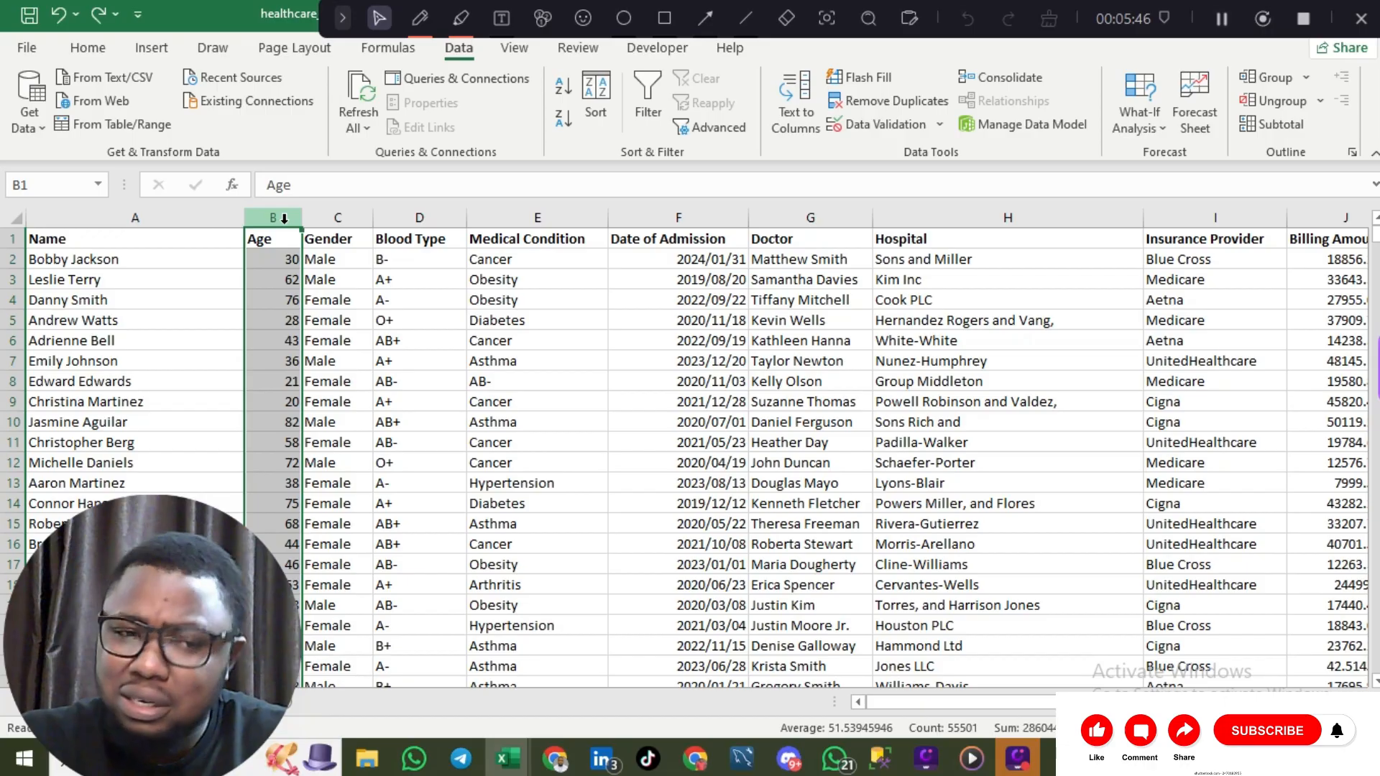
pyautogui.click(96, 50)
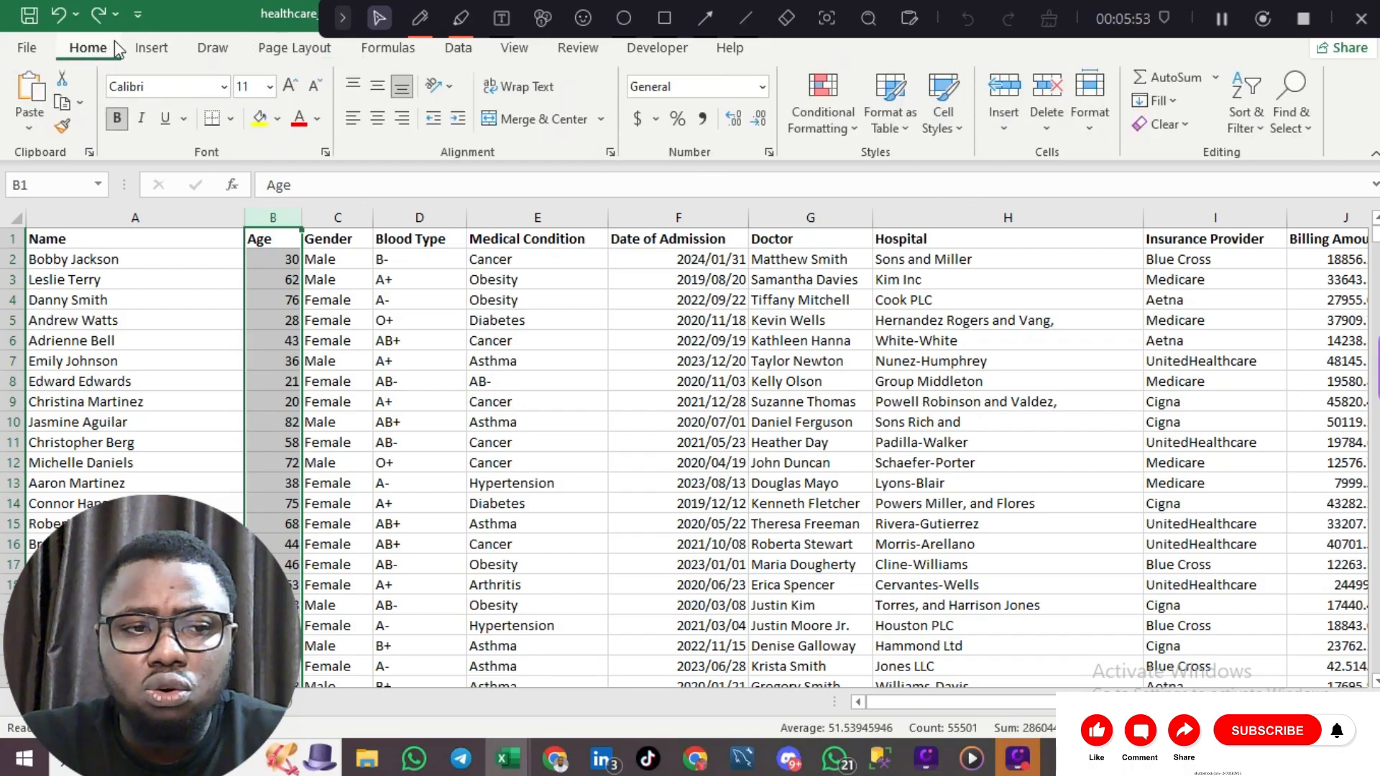
pyautogui.click(845, 131)
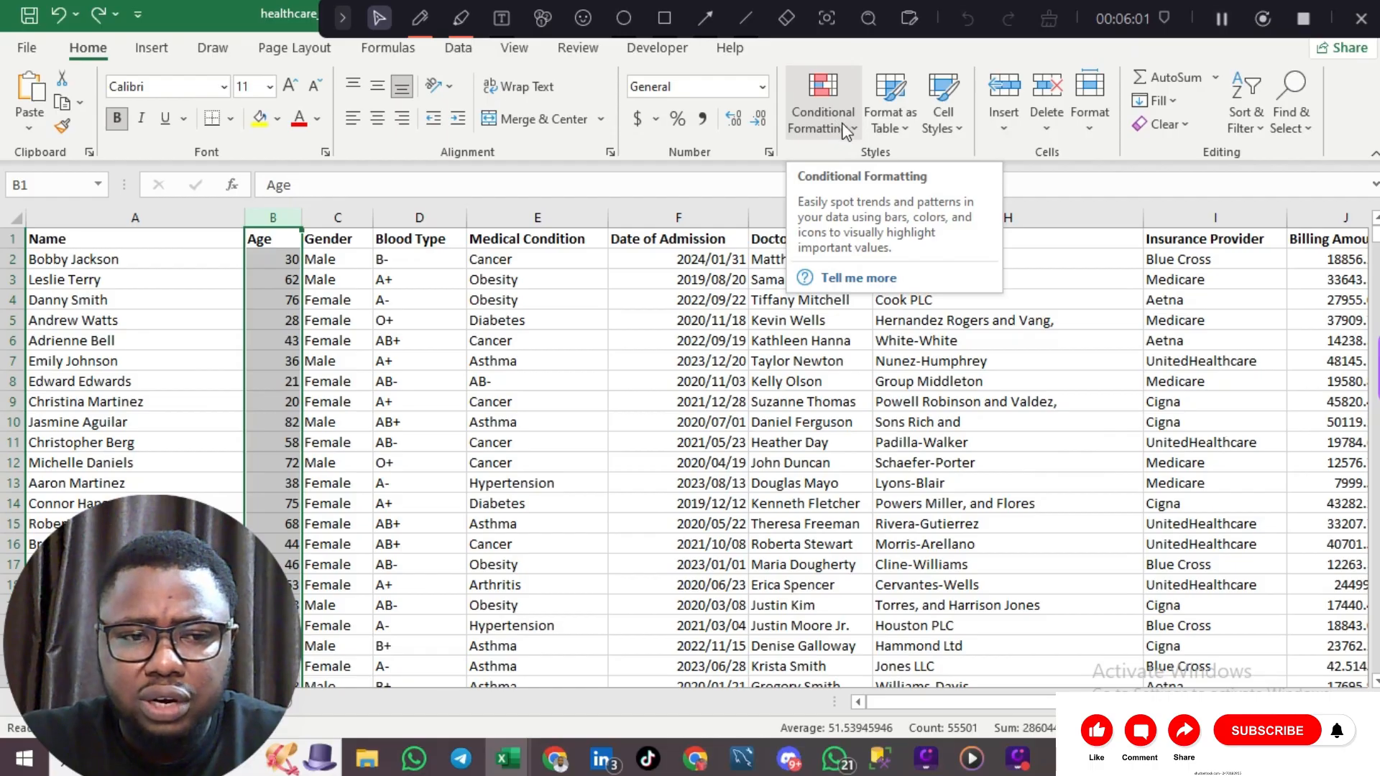
pyautogui.click(845, 131)
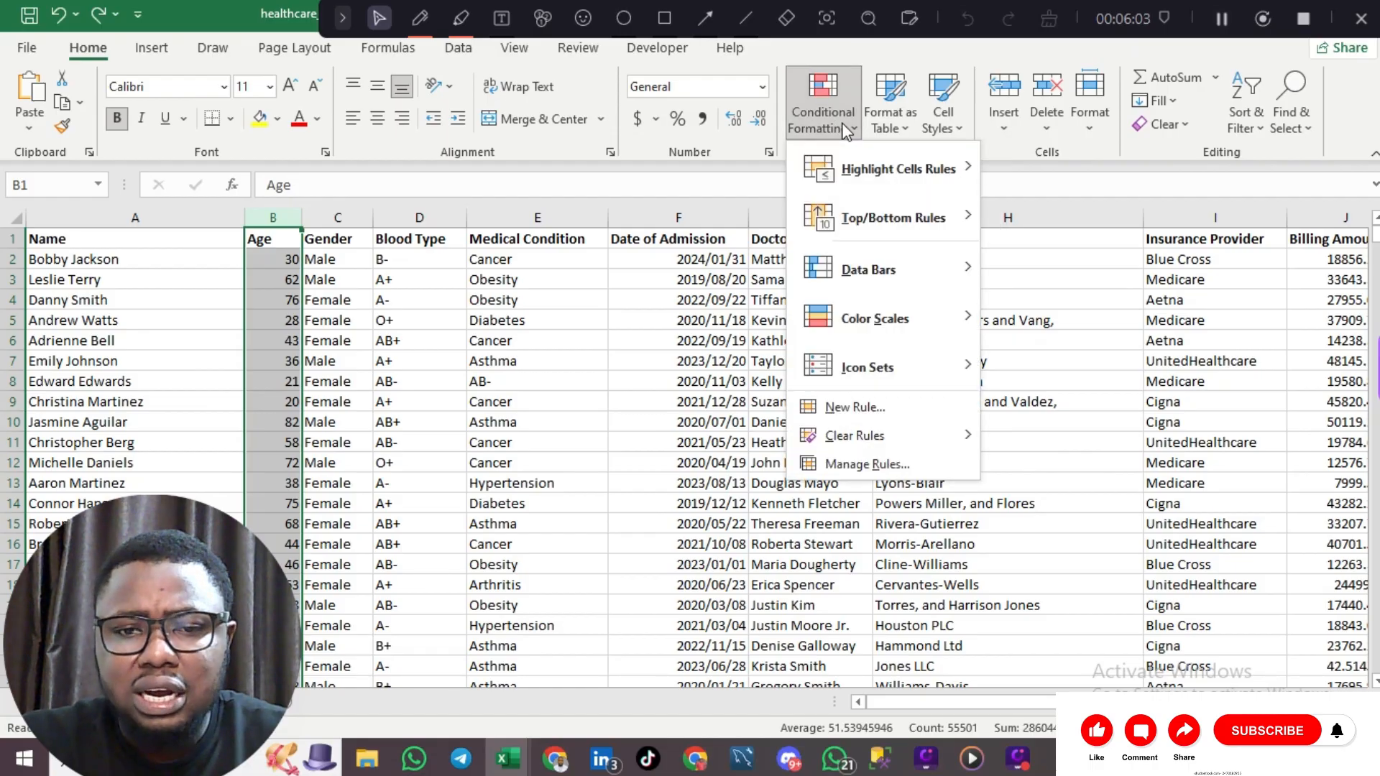
pyautogui.moveTo(874, 158)
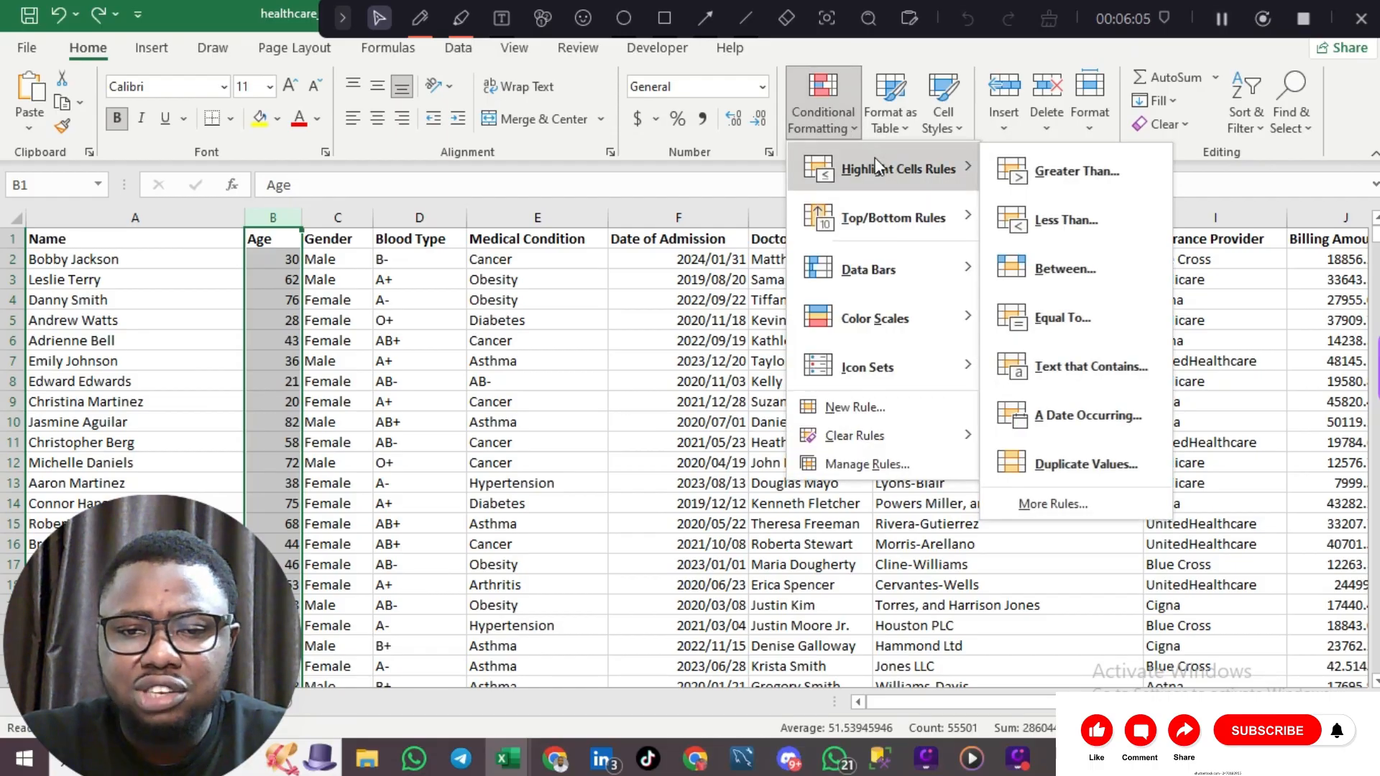
# Step: Start a Between highlight rule for Age with bounds 13 and 19
pyautogui.click(1049, 266)
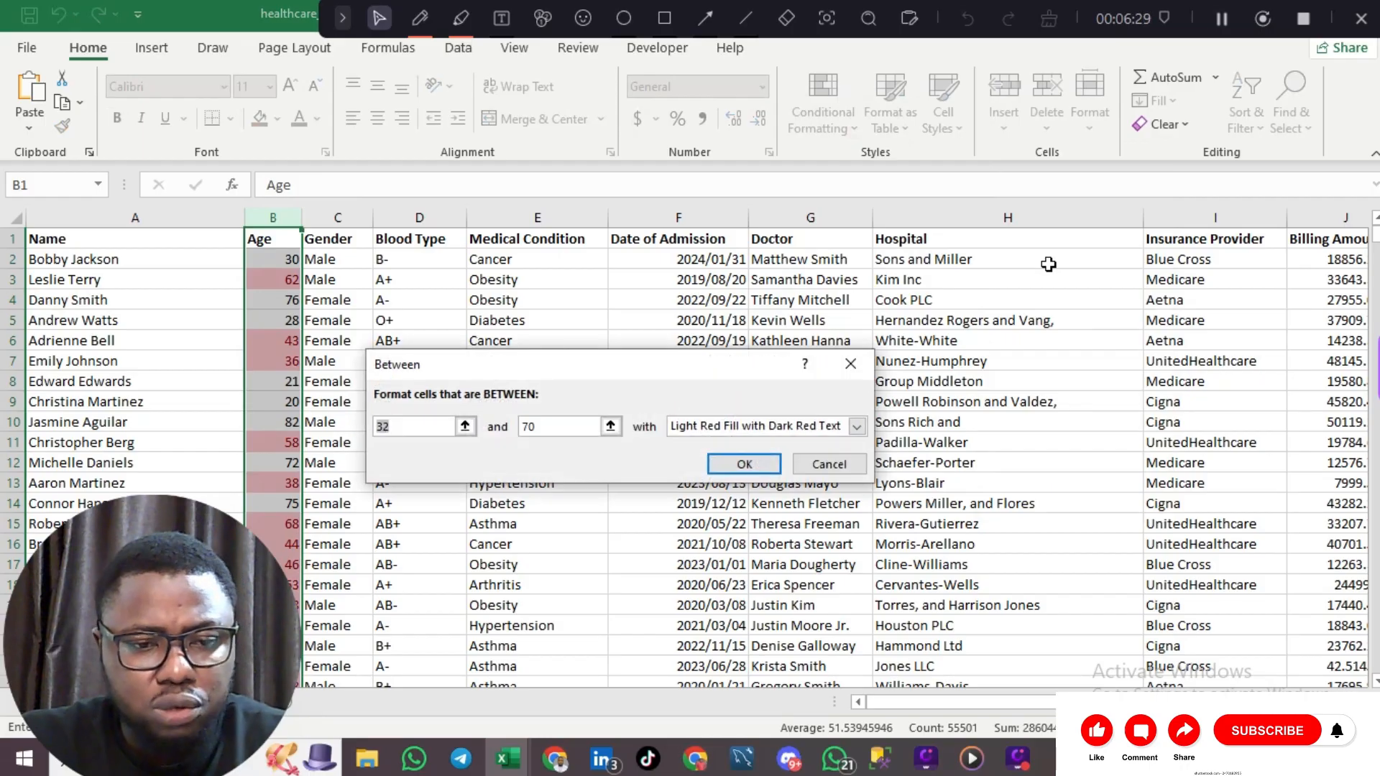
pyautogui.click(429, 426)
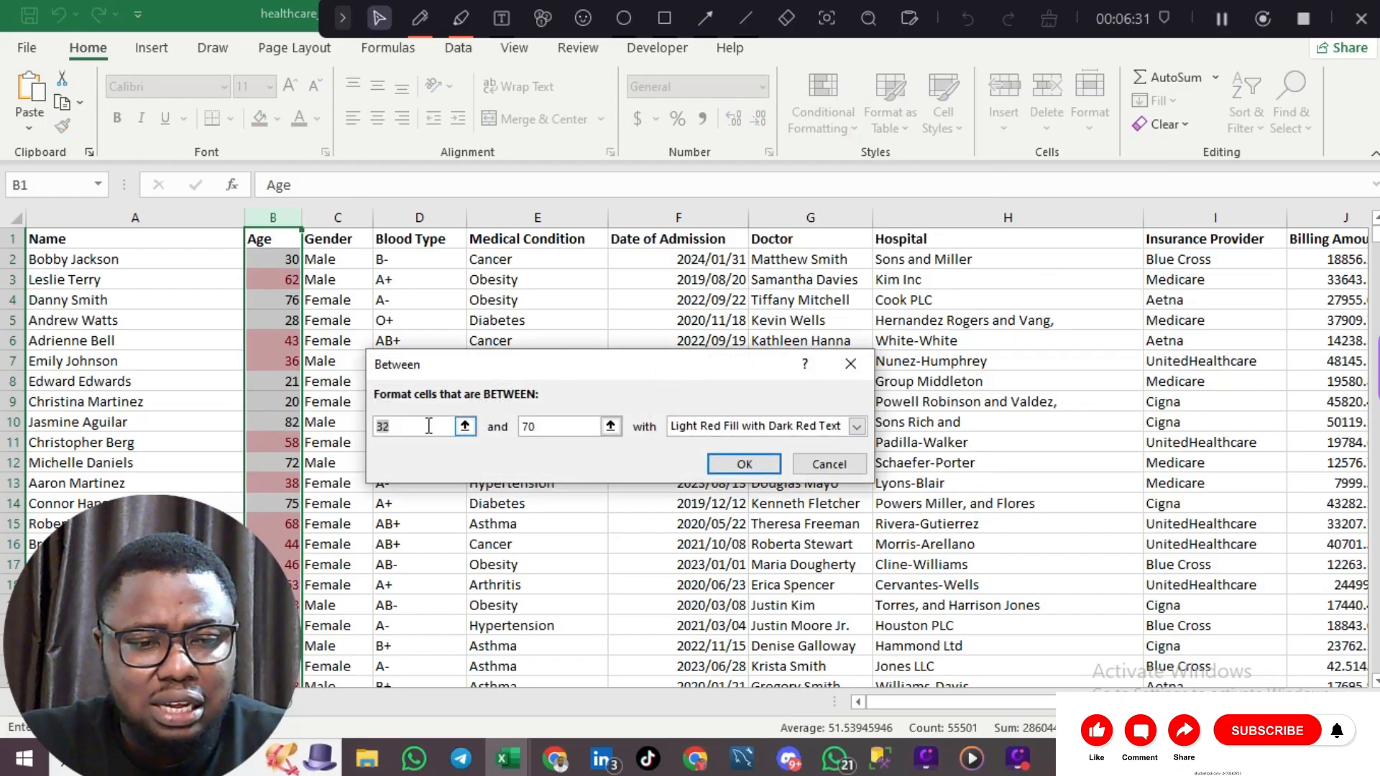
pyautogui.click(429, 426)
pyautogui.press('BackSpace')
pyautogui.press('BackSpace')
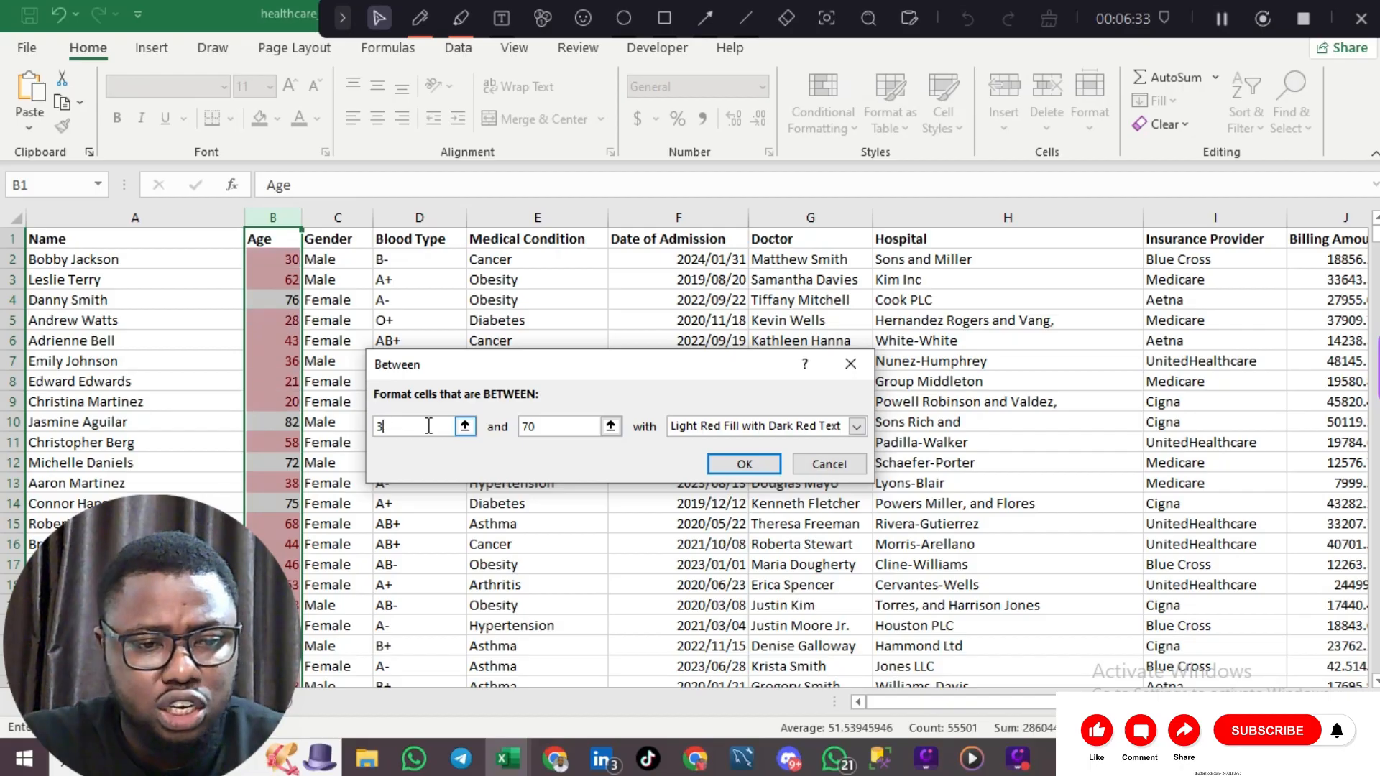
pyautogui.write('15')
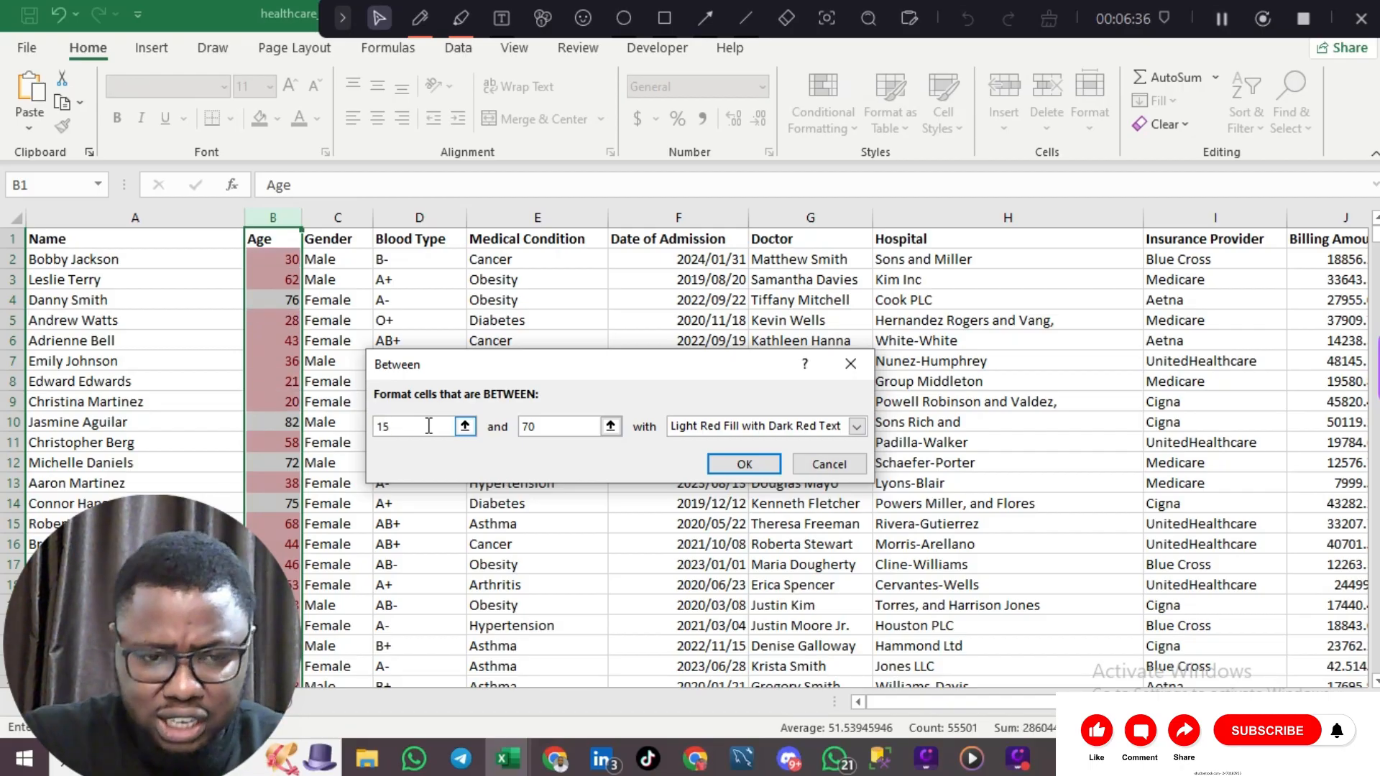
pyautogui.click(536, 426)
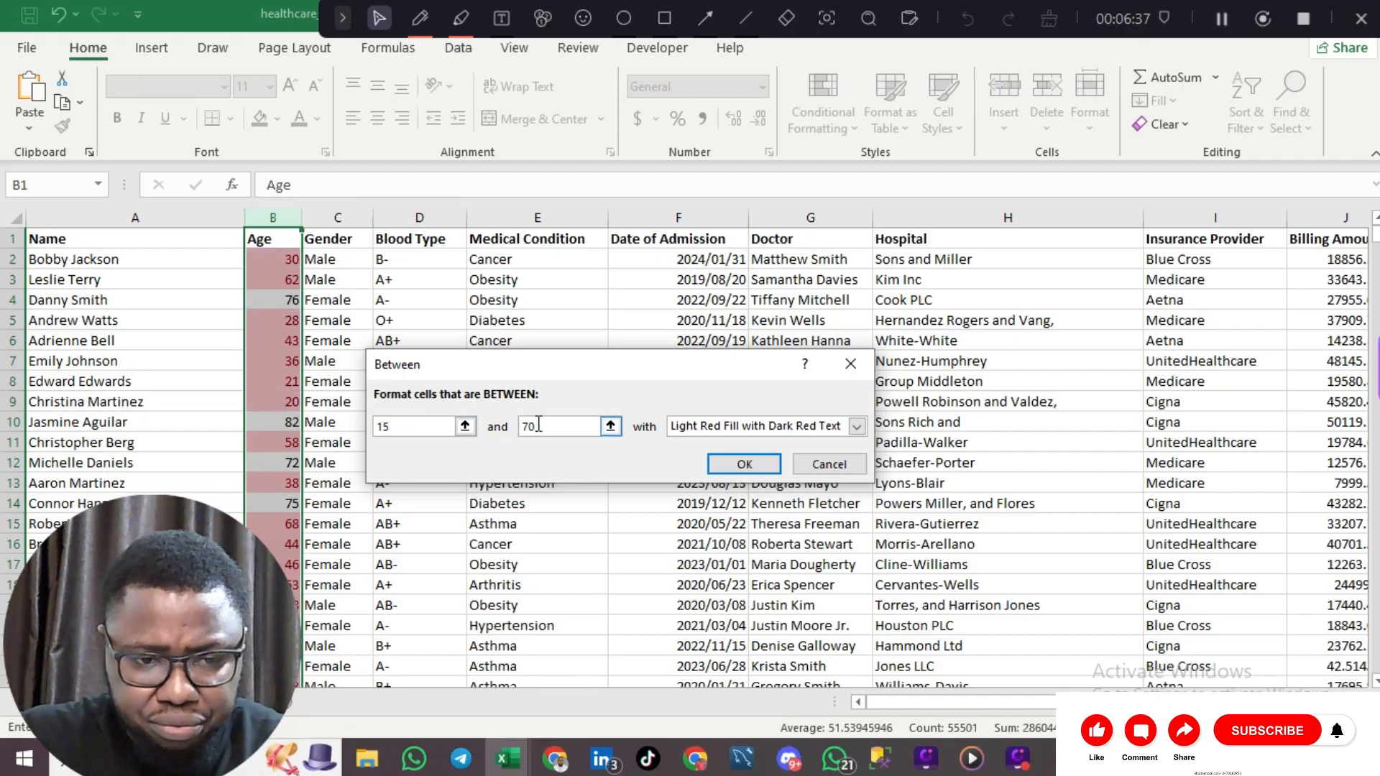
pyautogui.press('BackSpace')
pyautogui.press('BackSpace')
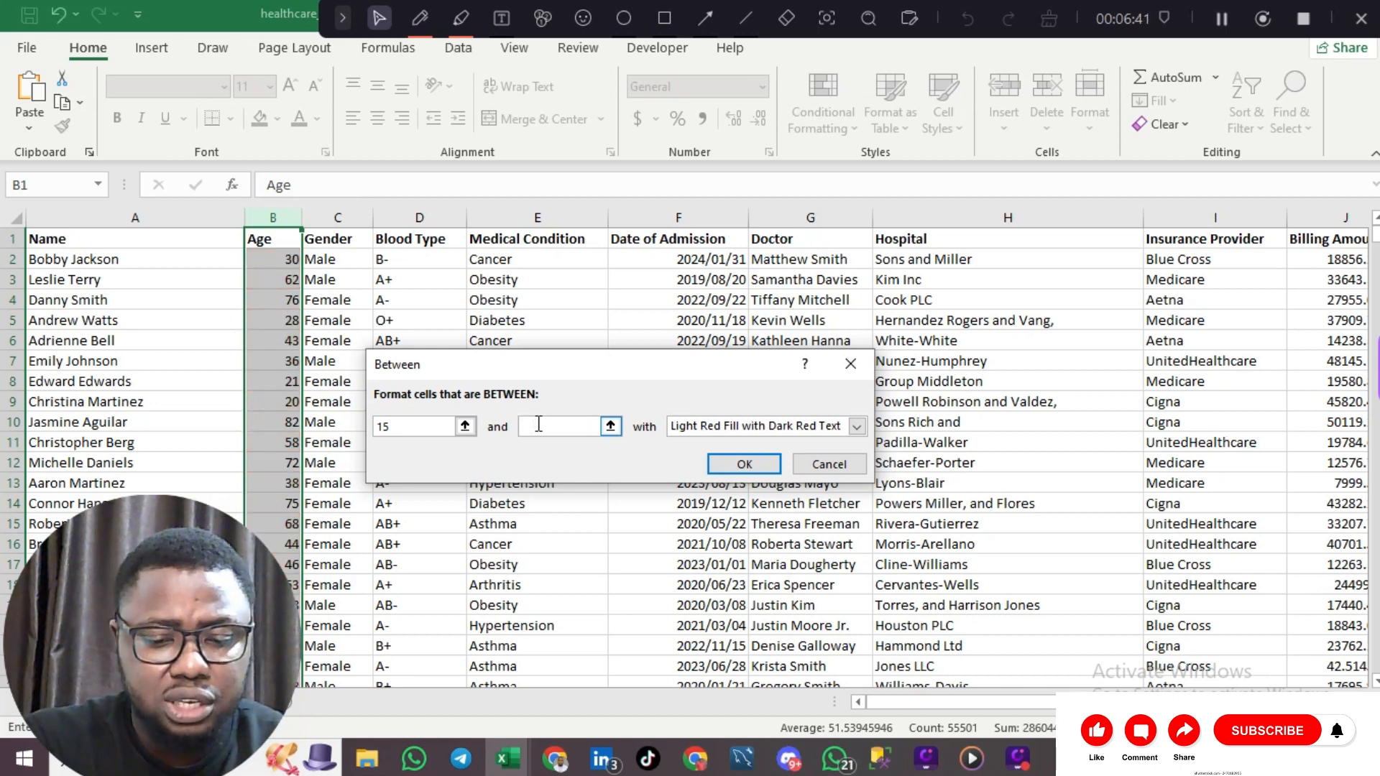
pyautogui.write('1')
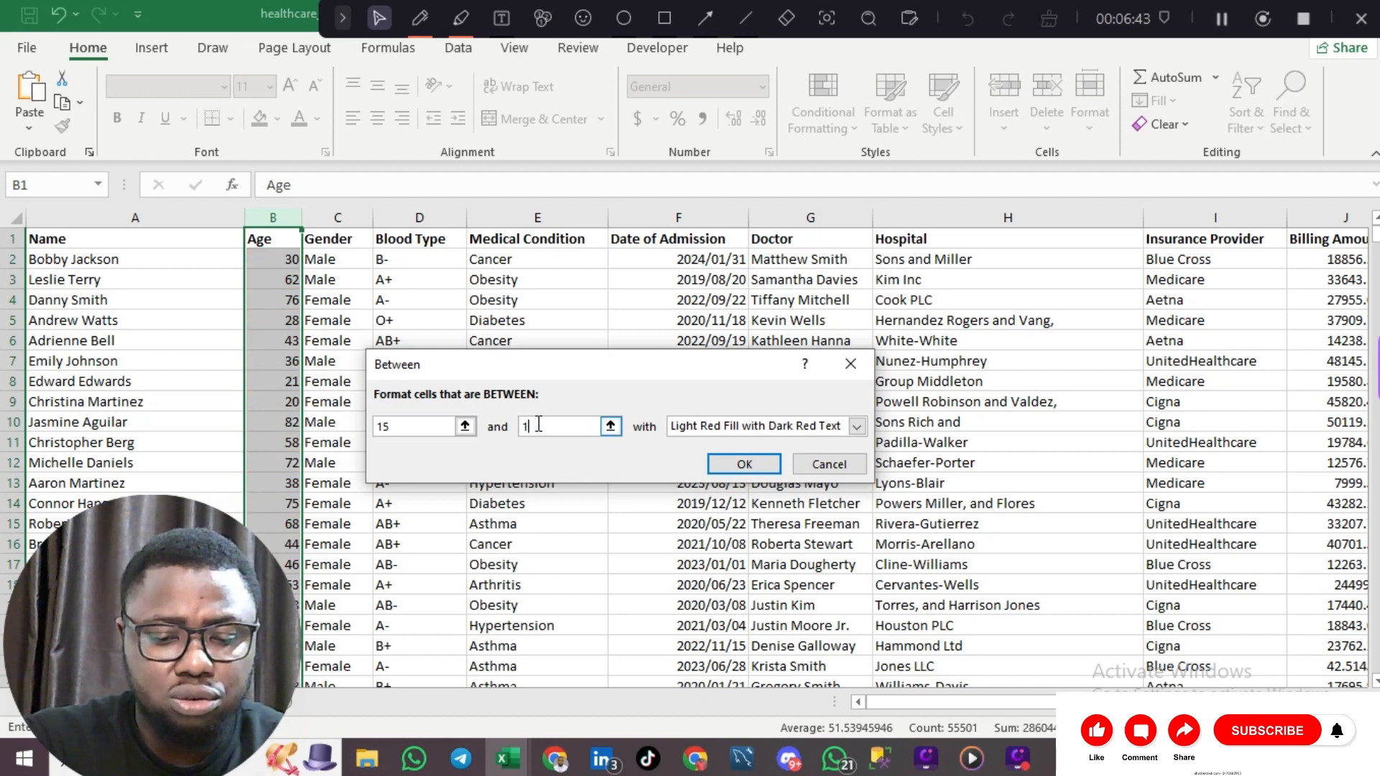
pyautogui.write('9')
pyautogui.click(406, 427)
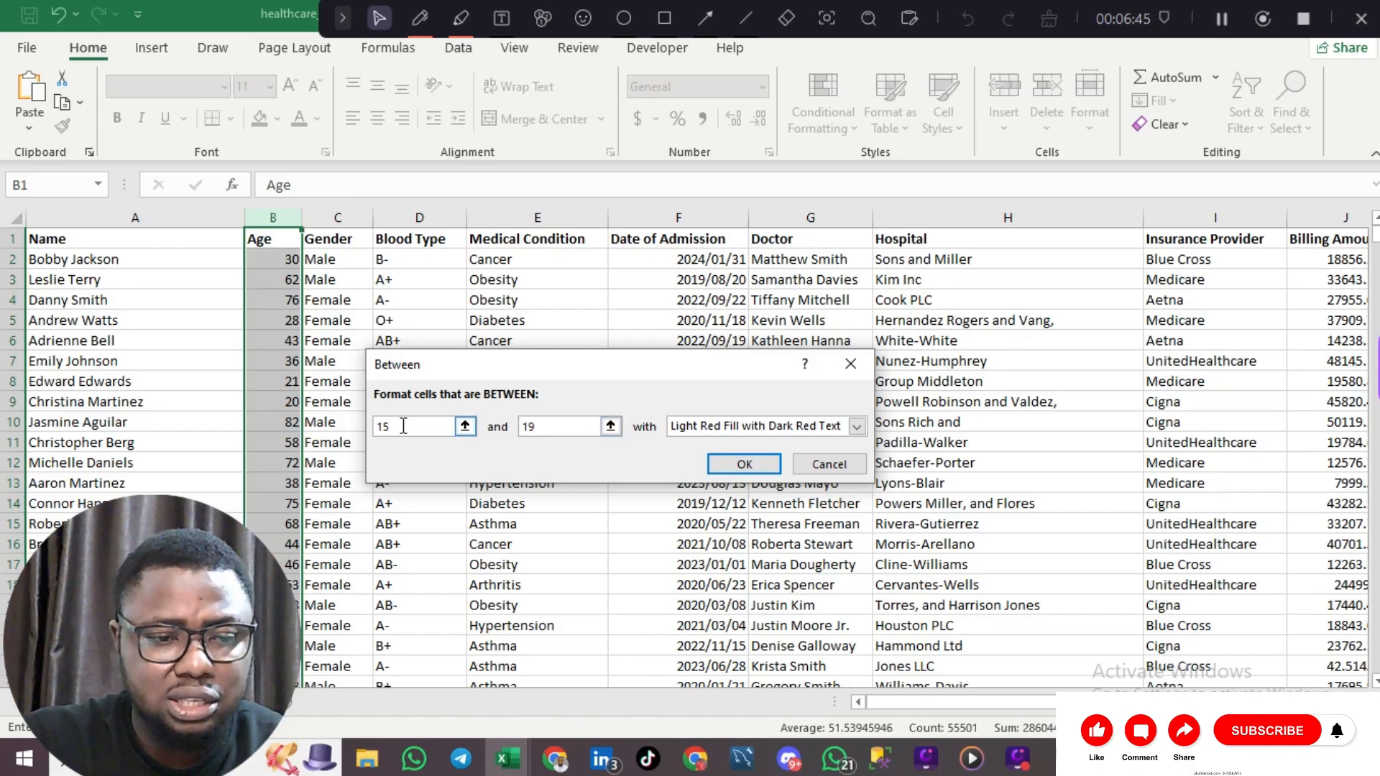
pyautogui.press('BackSpace')
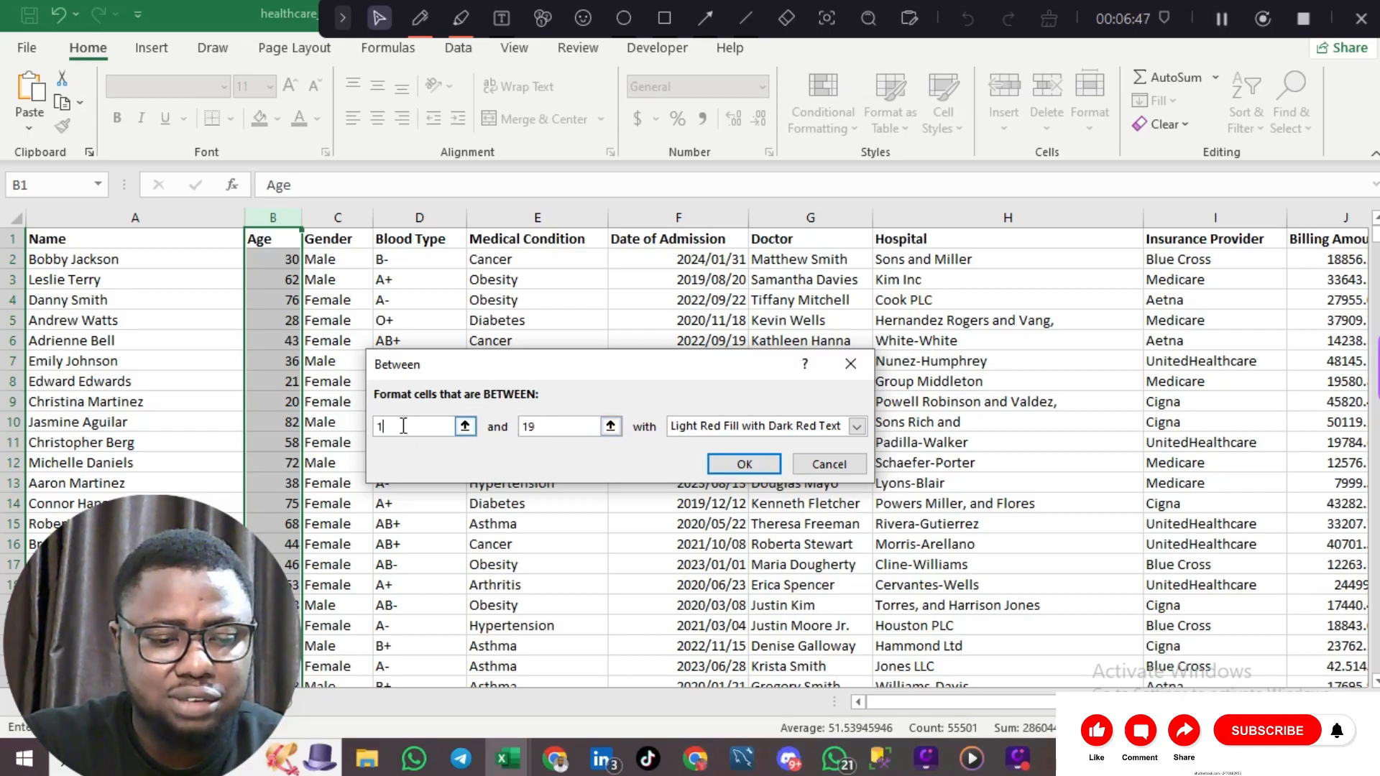
pyautogui.write('3')
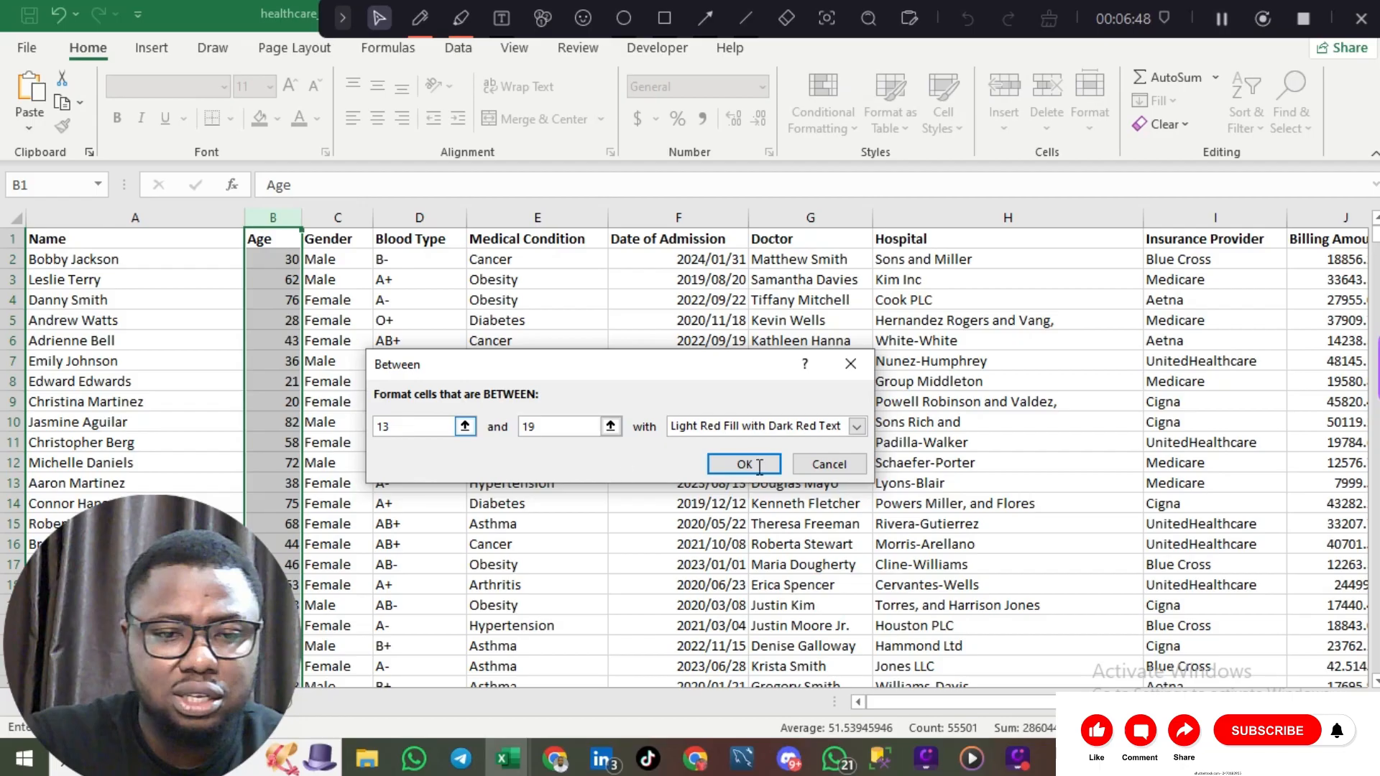
# Step: Give the rule Green Fill with Dark Green Text and apply it
pyautogui.click(858, 426)
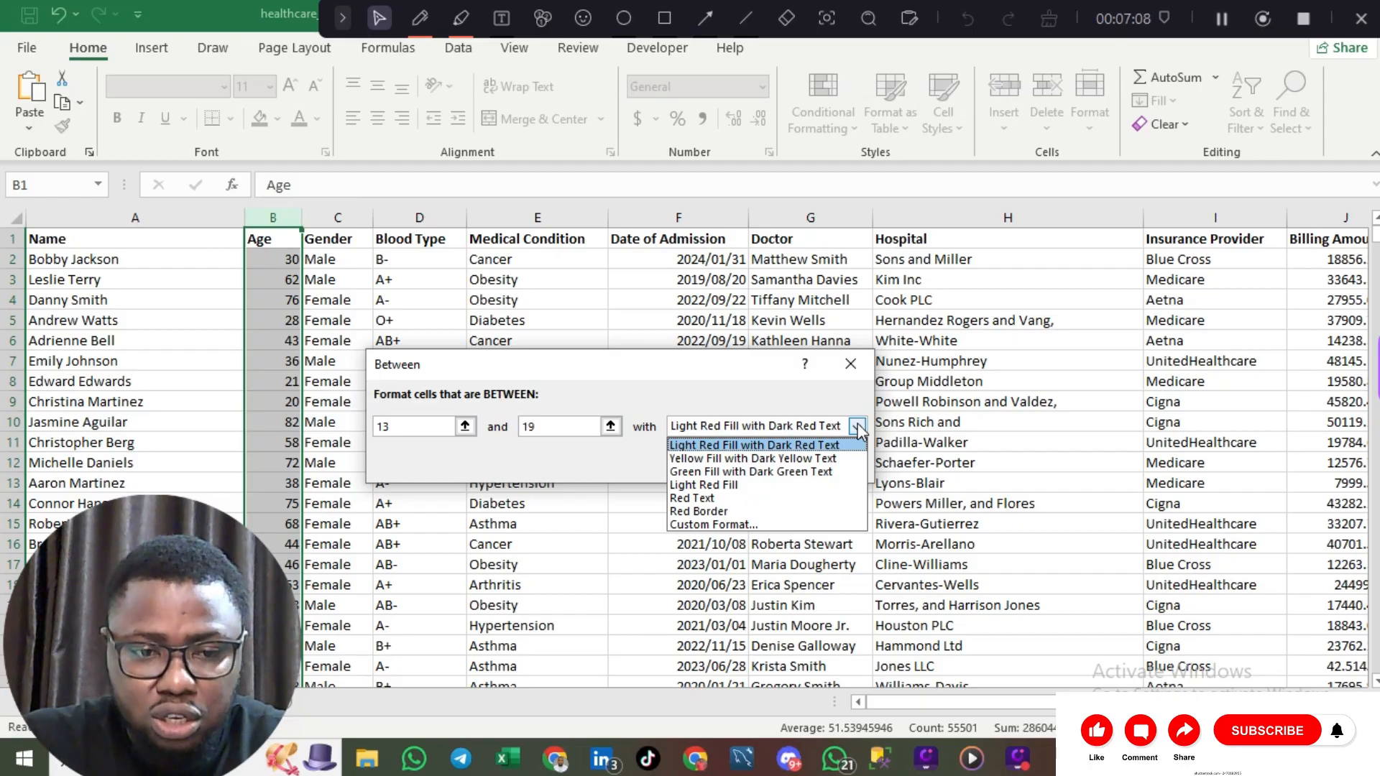
pyautogui.click(788, 473)
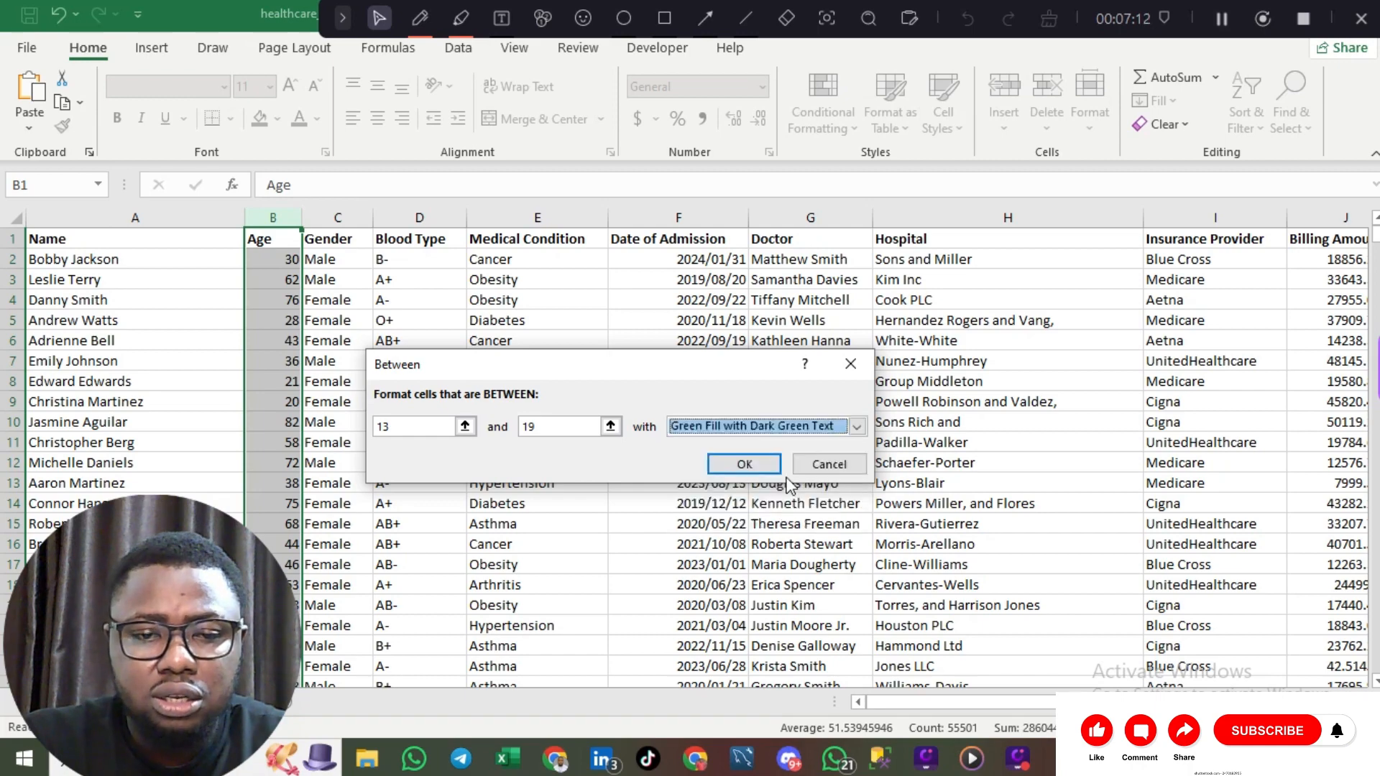
pyautogui.click(744, 464)
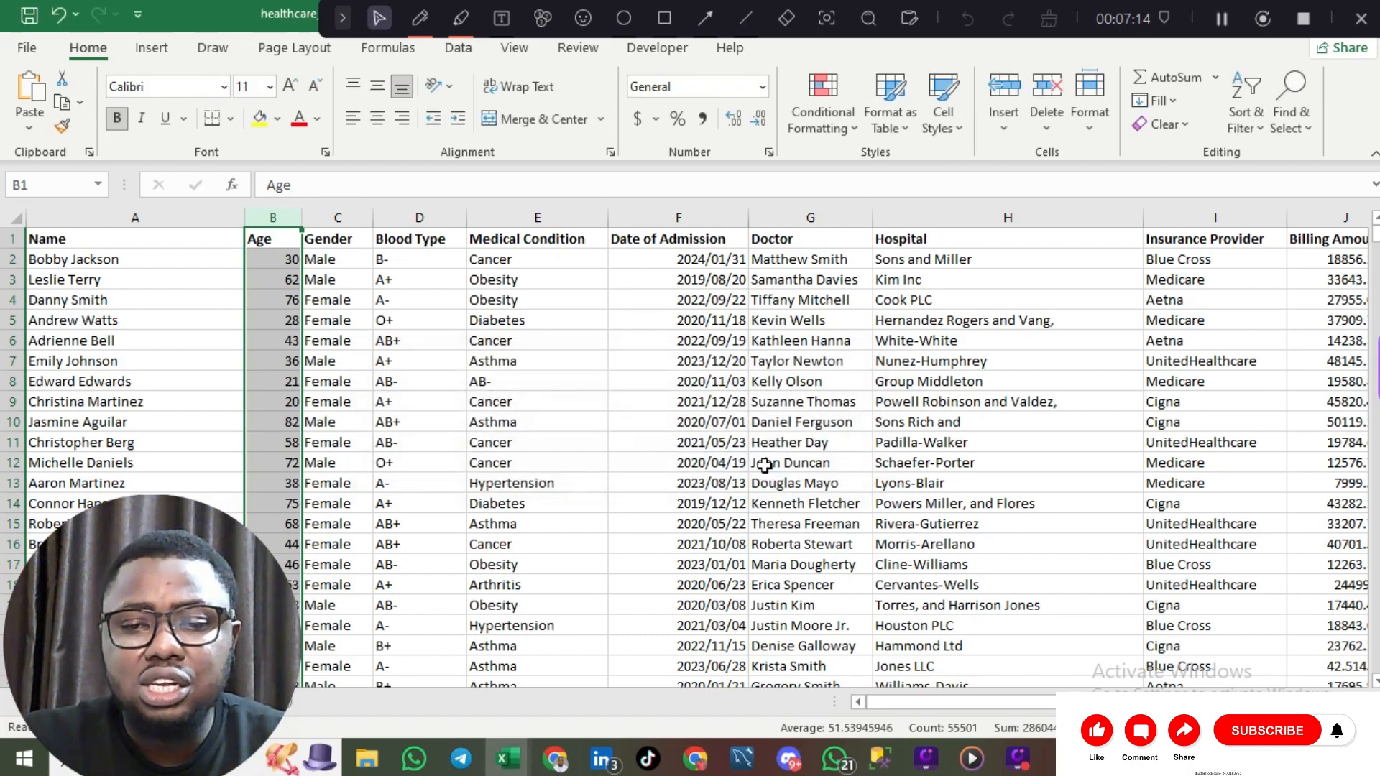
# Step: Review the highlighted ages, then bring up the Rules Manager listing the 'Cell Value between 13' rule
pyautogui.scroll(-20, 764, 465)
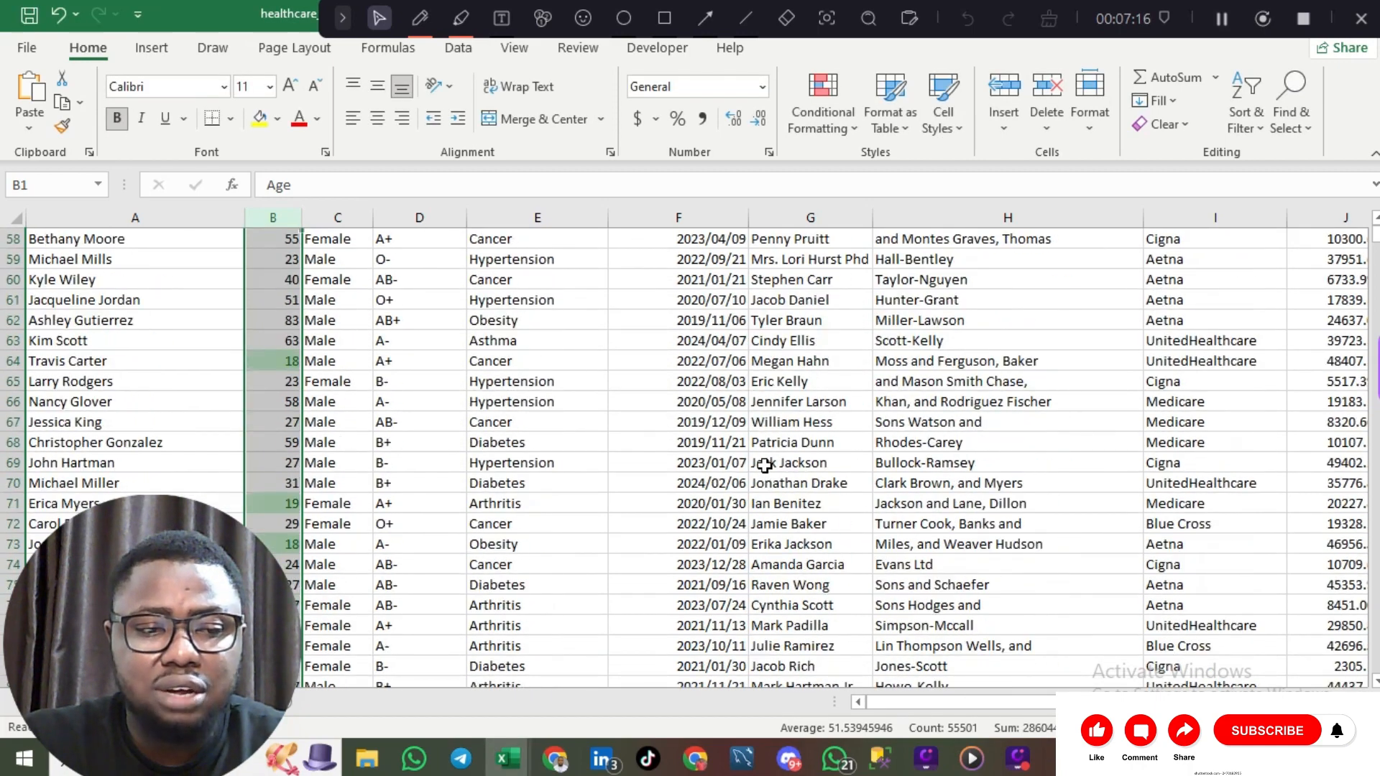
pyautogui.scroll(-1, 764, 466)
pyautogui.scroll(5, 764, 466)
pyautogui.scroll(-4, 764, 465)
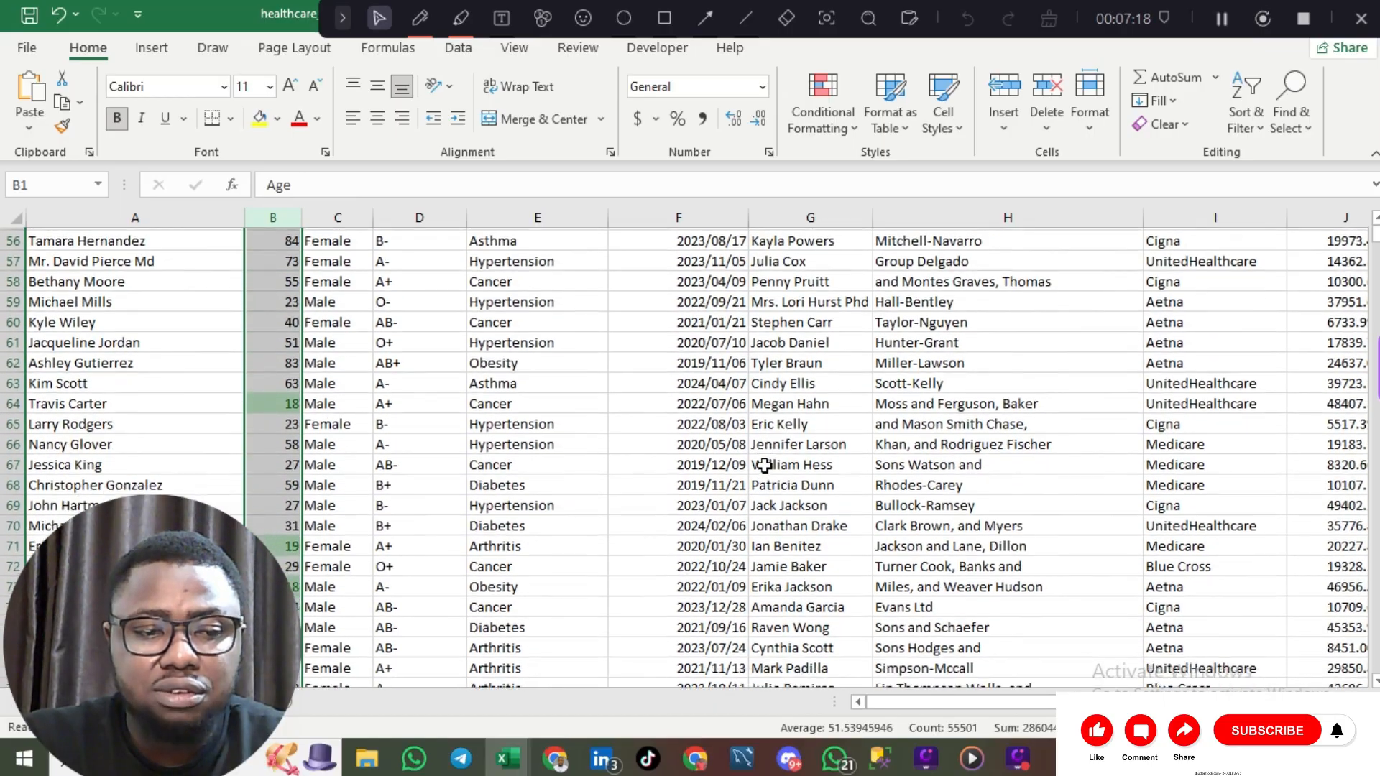
pyautogui.scroll(-10, 764, 466)
pyautogui.scroll(20, 764, 465)
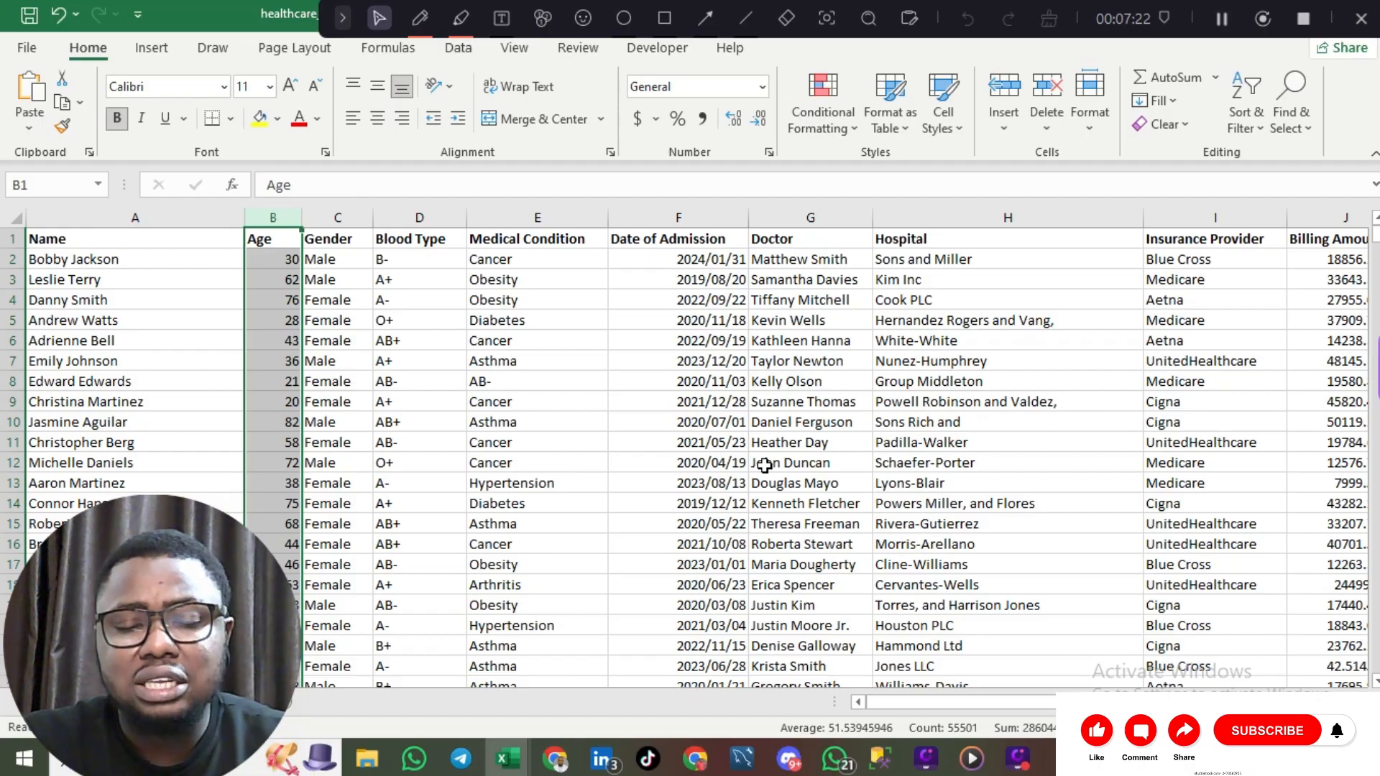
pyautogui.click(842, 139)
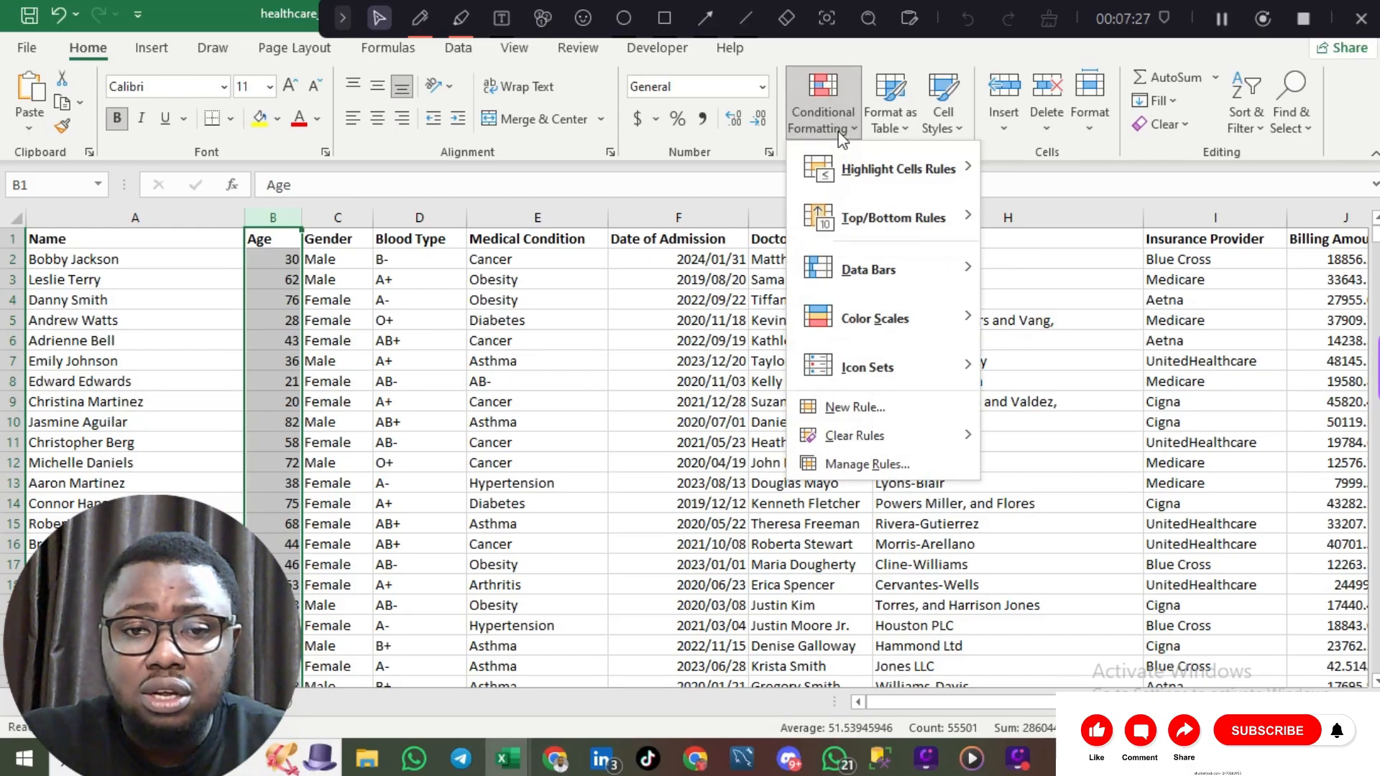
pyautogui.click(868, 461)
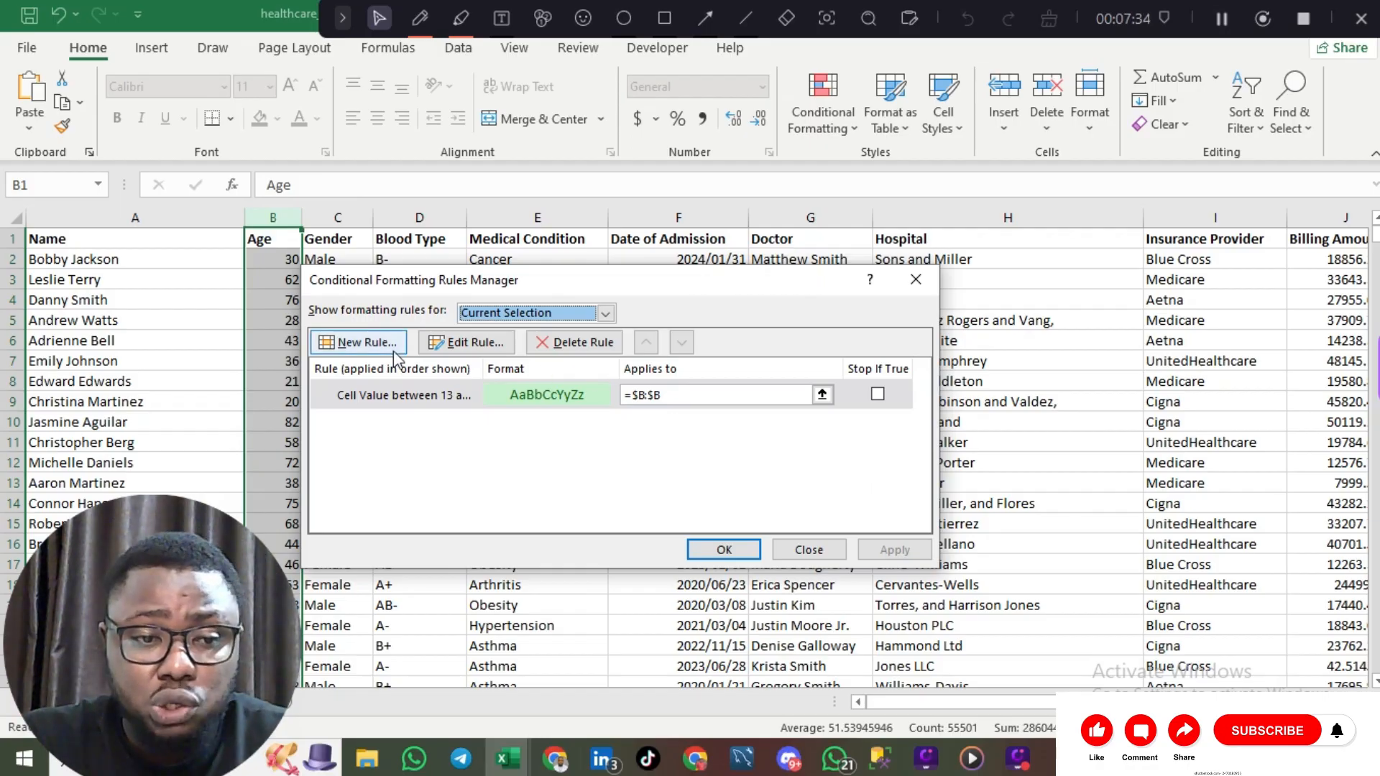
# Step: Start a new 'Format only cells that contain' rule using Cell Value between
pyautogui.click(375, 347)
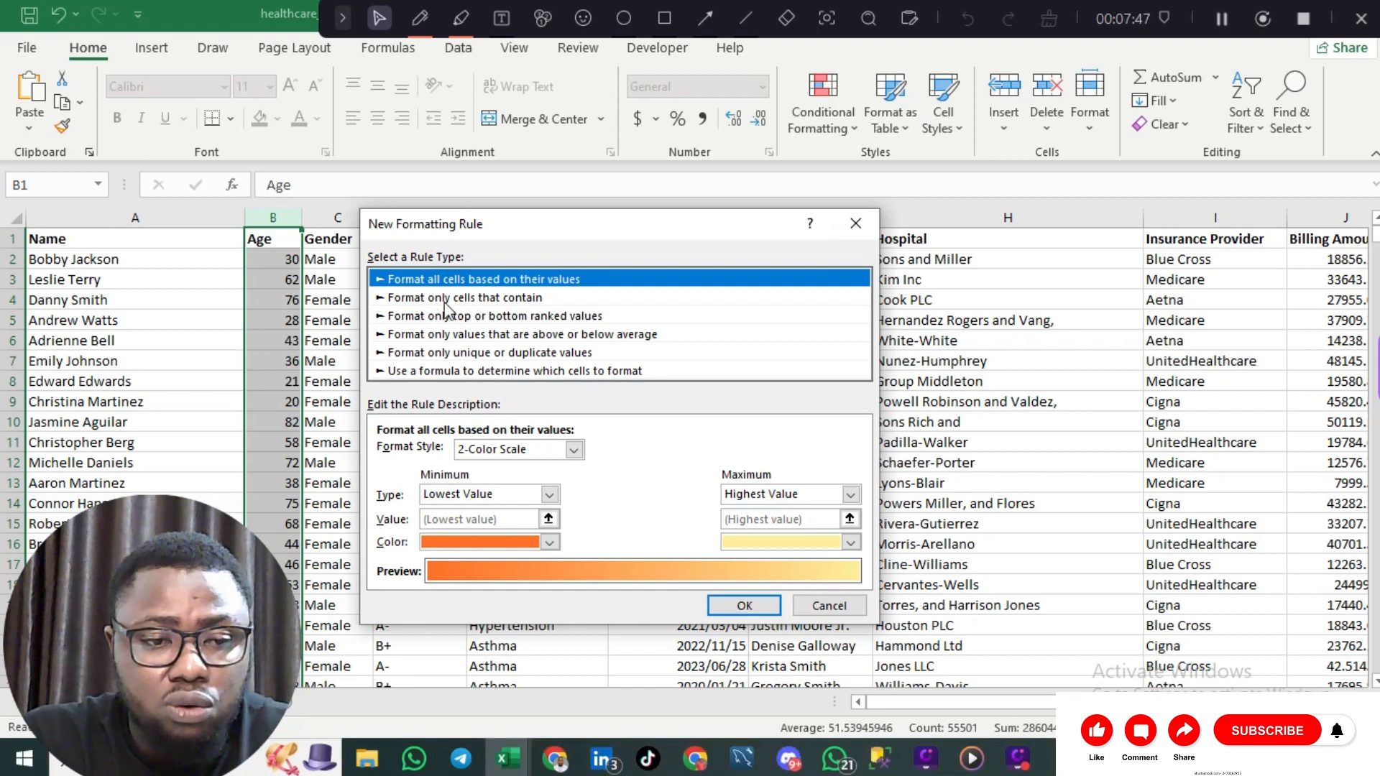
pyautogui.click(504, 297)
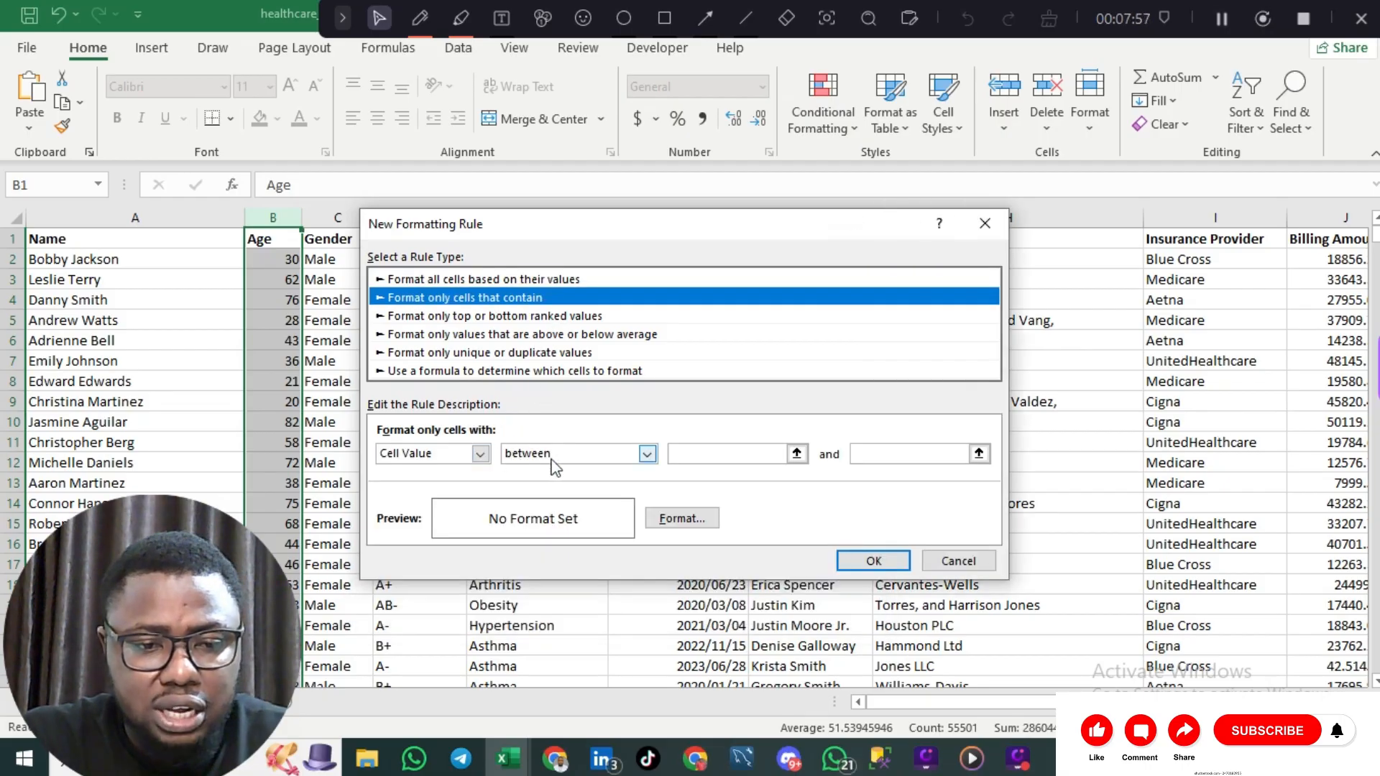
pyautogui.click(480, 455)
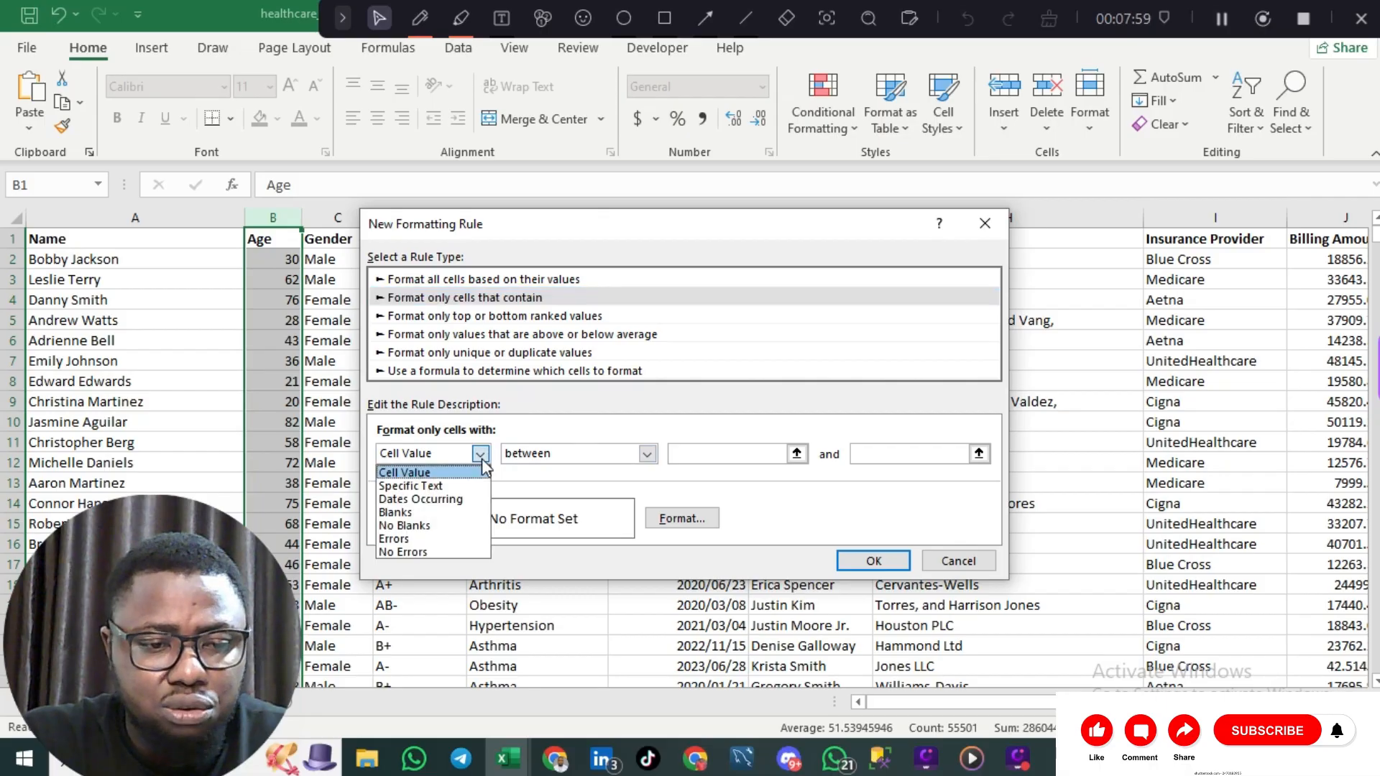
pyautogui.click(481, 459)
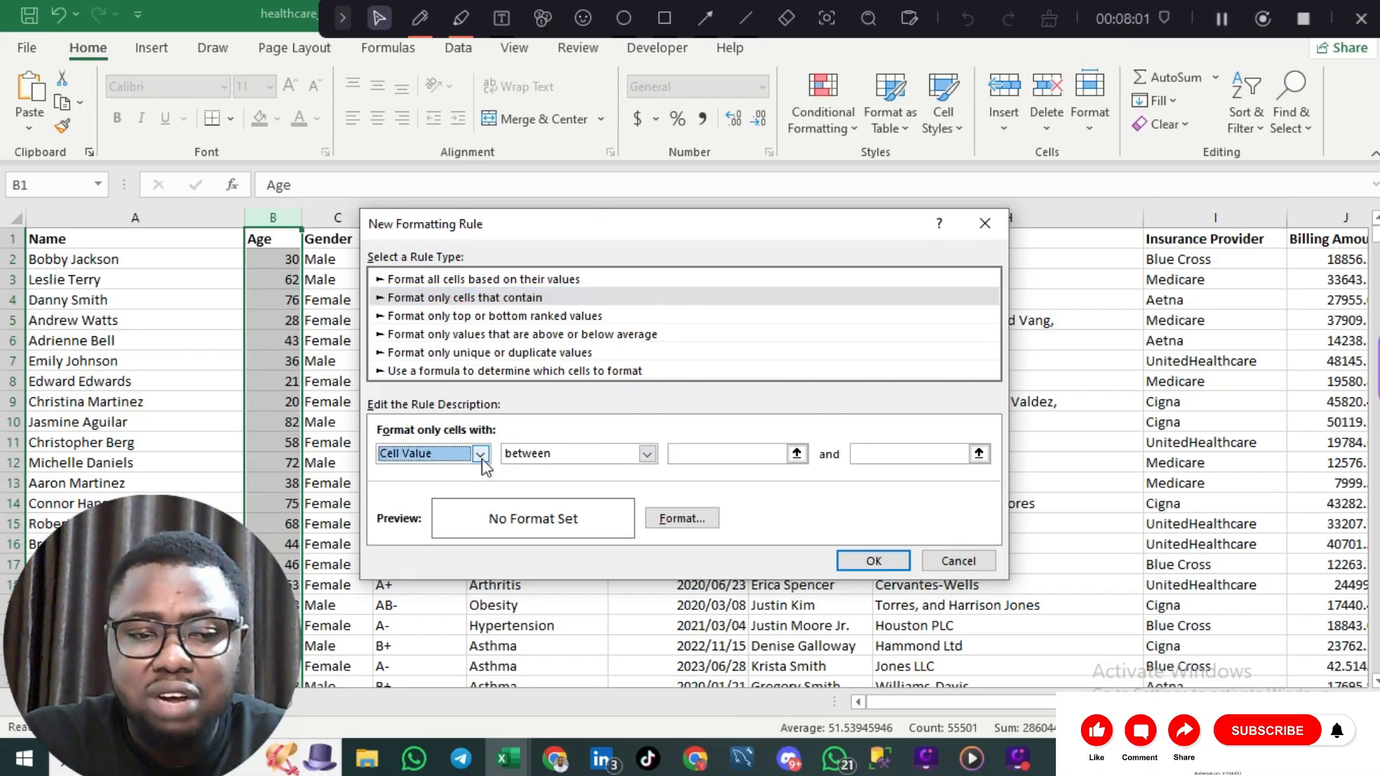
pyautogui.click(480, 454)
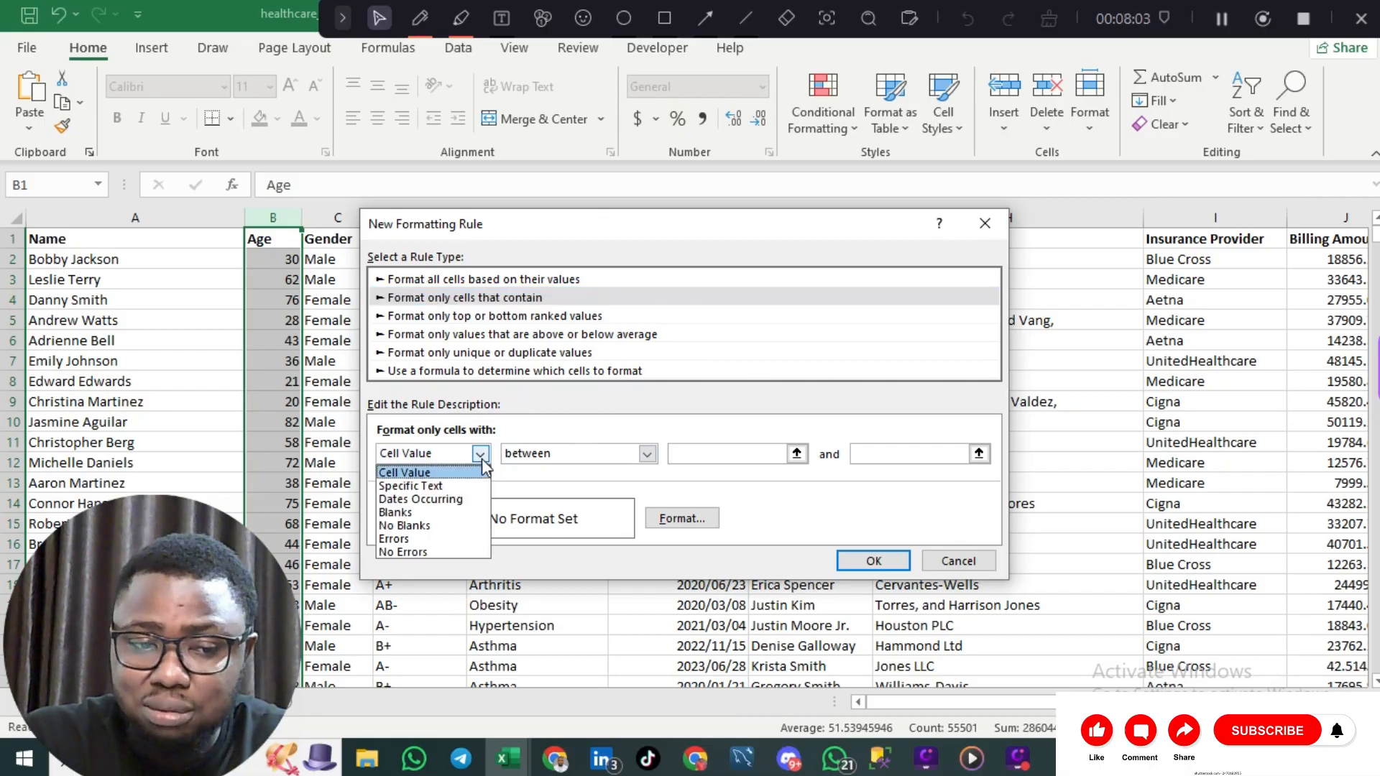
pyautogui.click(481, 459)
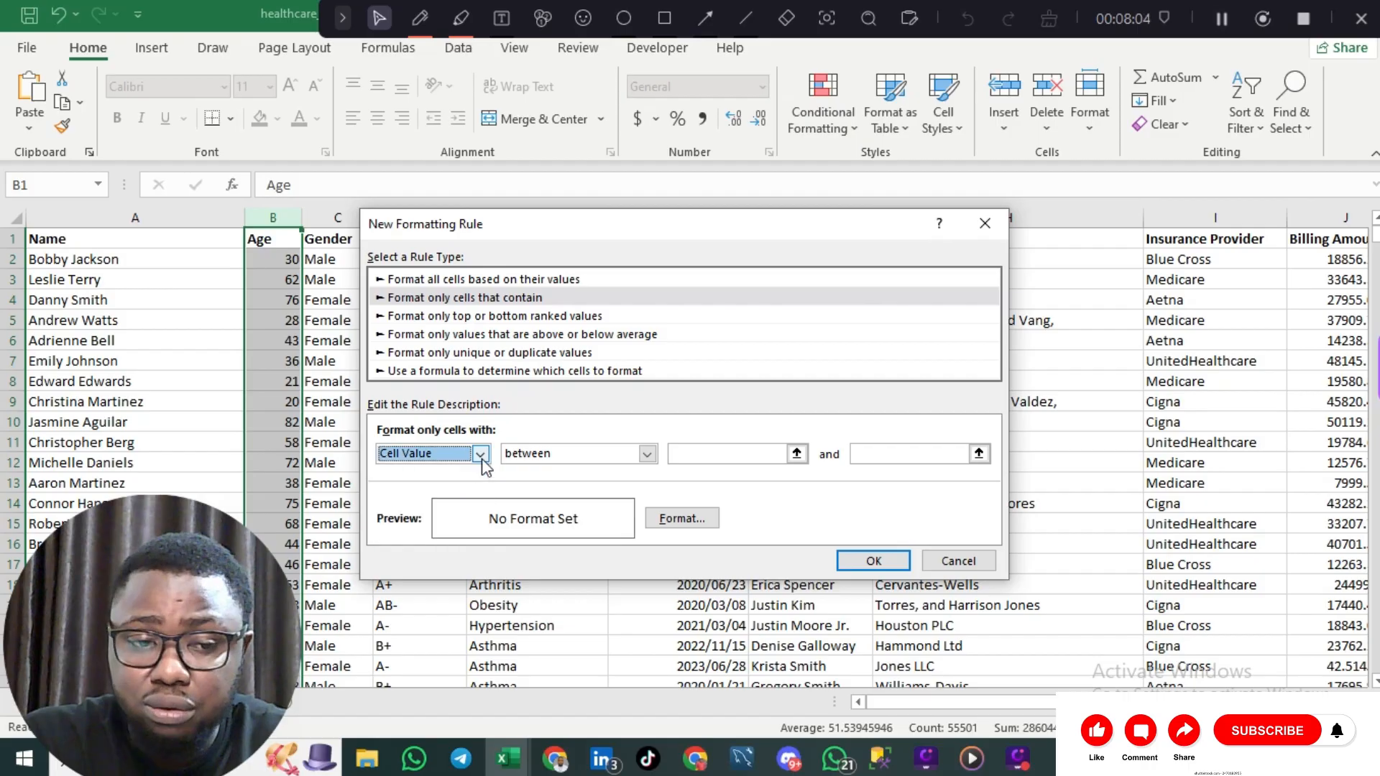
pyautogui.click(648, 455)
pyautogui.click(647, 454)
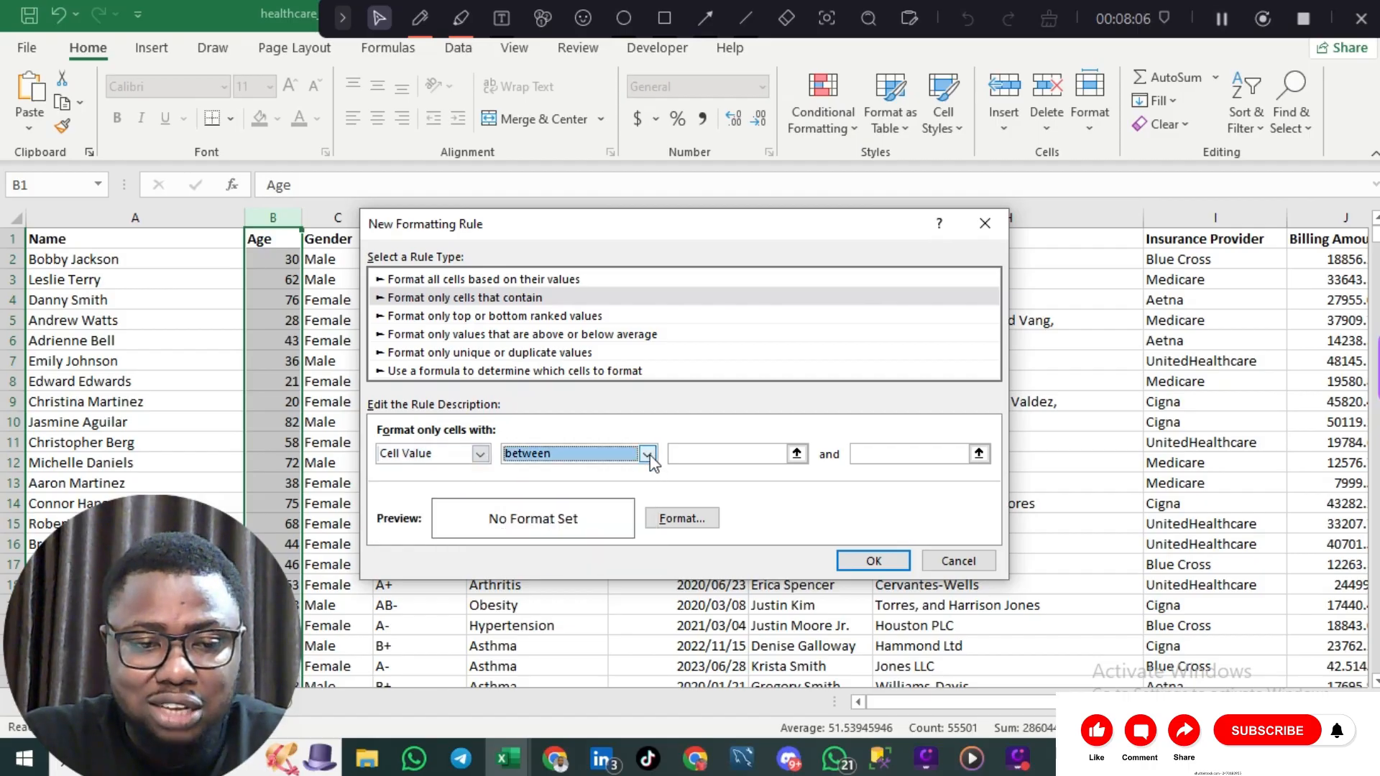
# Step: Set the rule's bounds to 20 and 35 and proceed to its fill formatting
pyautogui.click(751, 455)
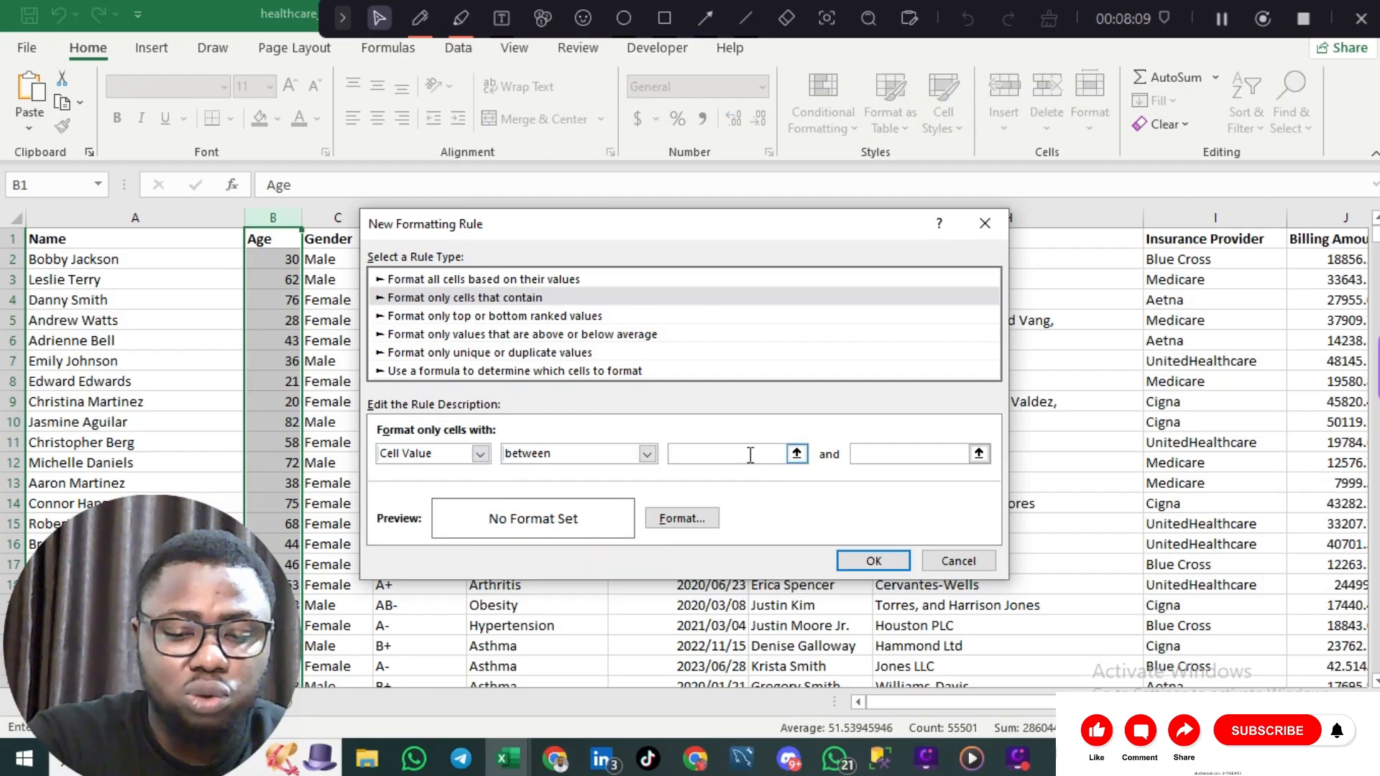
pyautogui.write('20')
pyautogui.press('Tab')
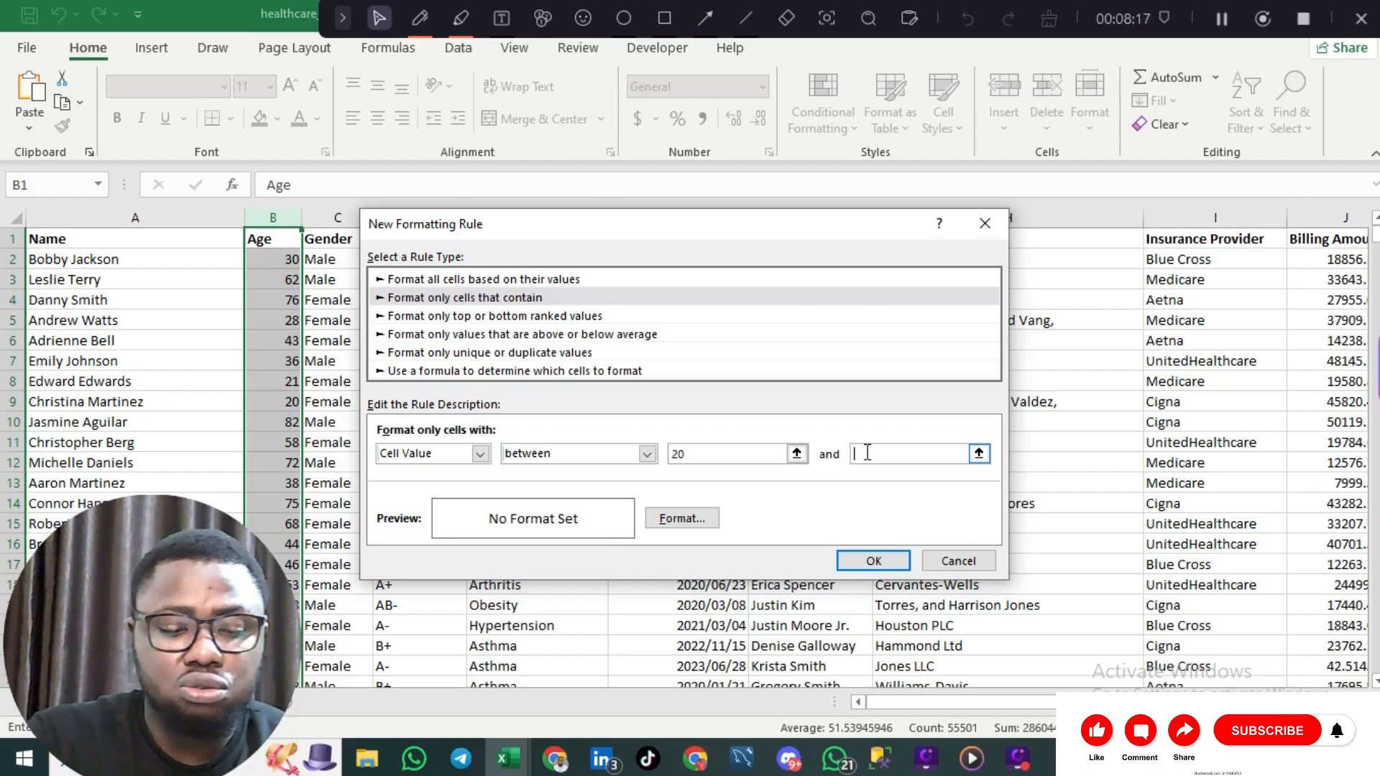
pyautogui.write('35')
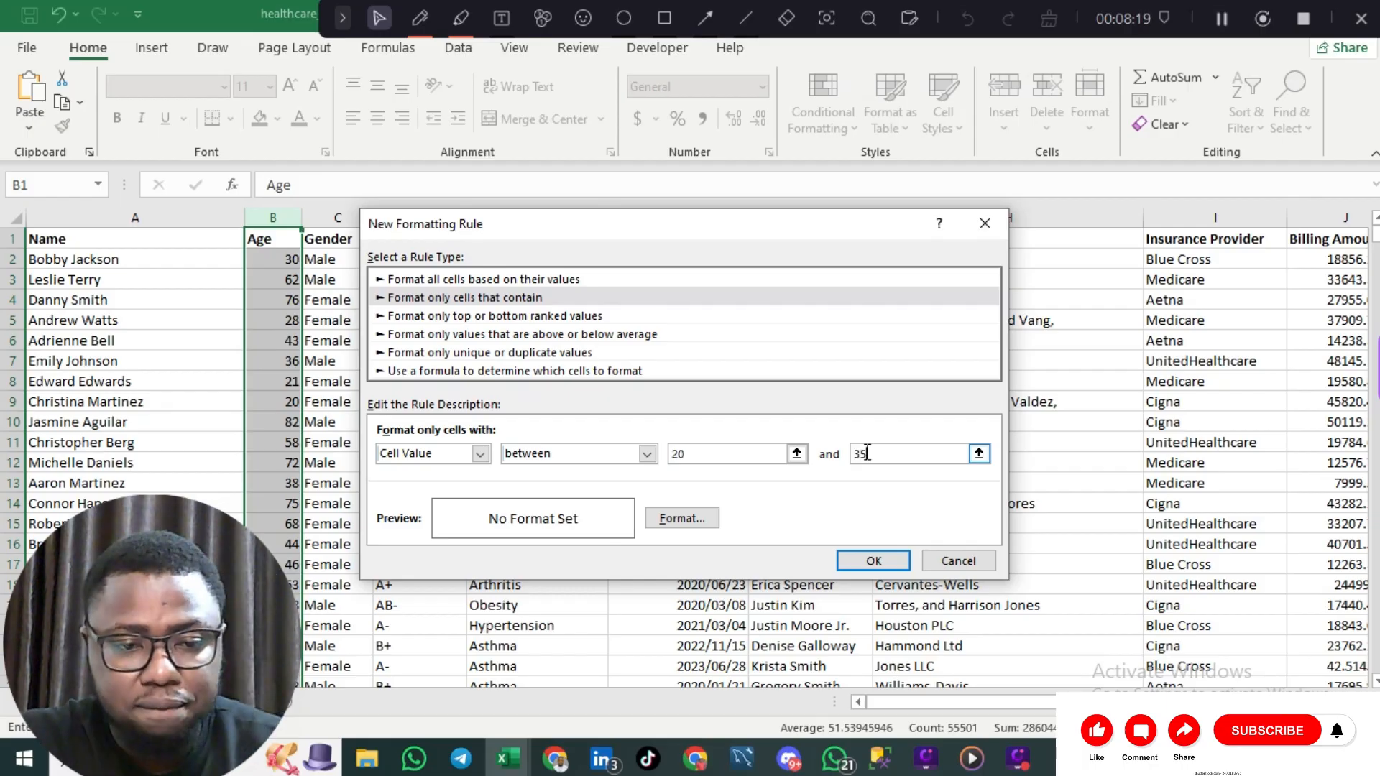
pyautogui.click(680, 518)
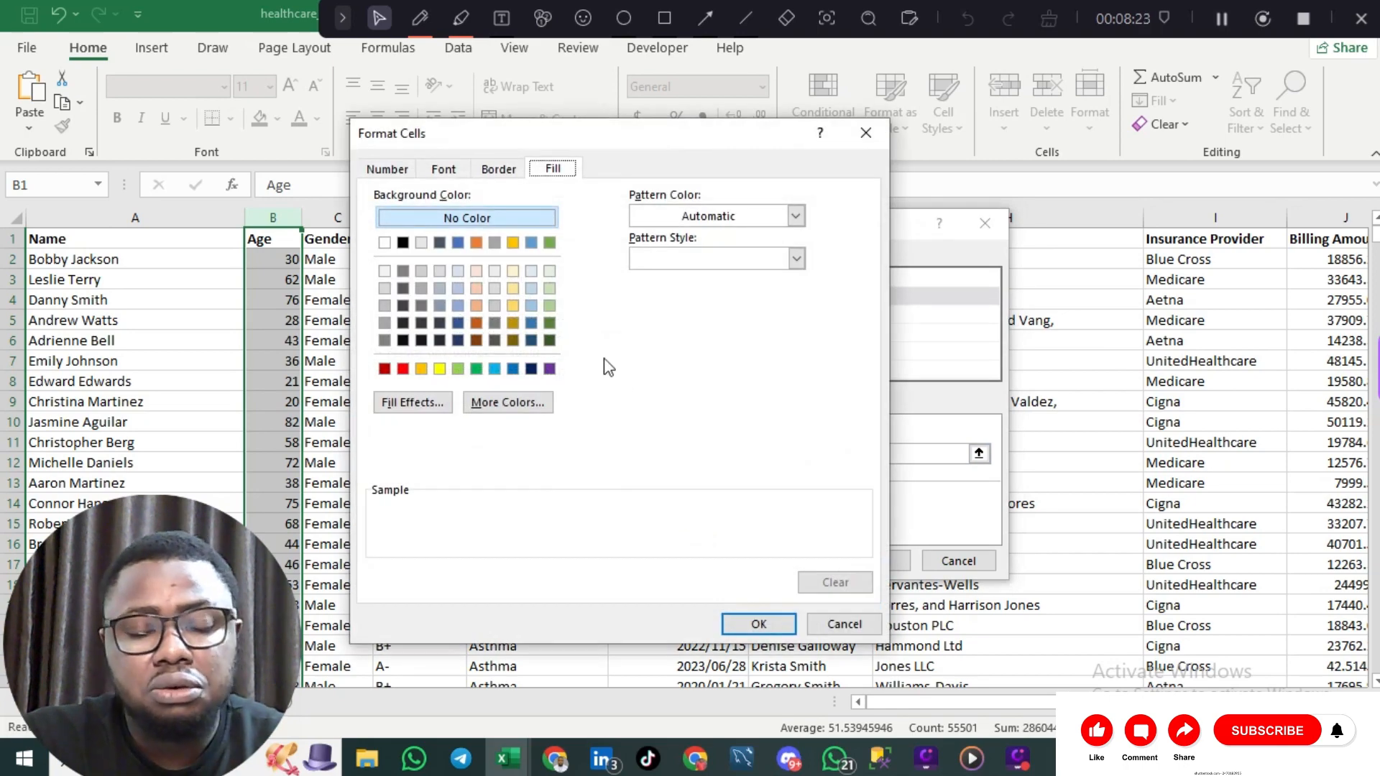
# Step: Give the 20–35 Age rule a yellow fill, confirm it and apply it
pyautogui.click(439, 369)
pyautogui.click(789, 625)
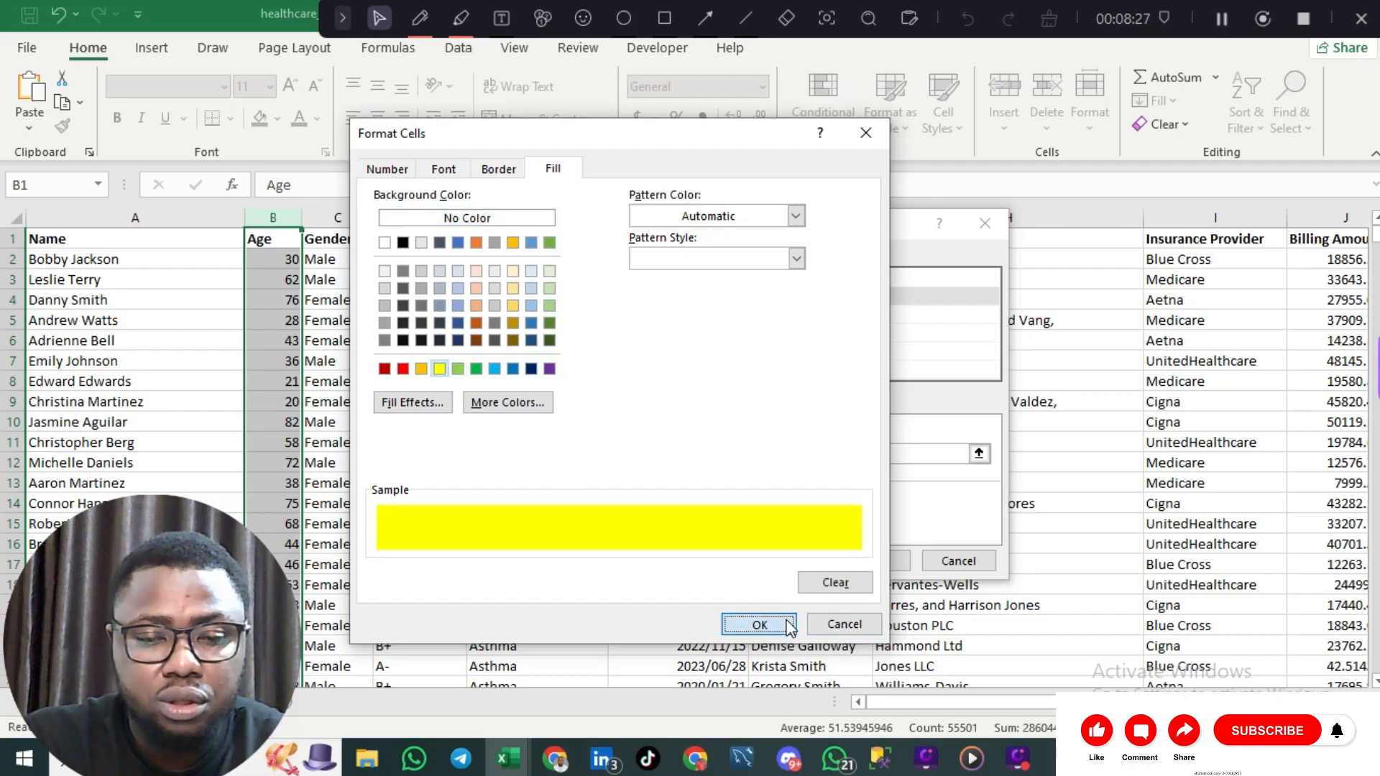
pyautogui.click(884, 559)
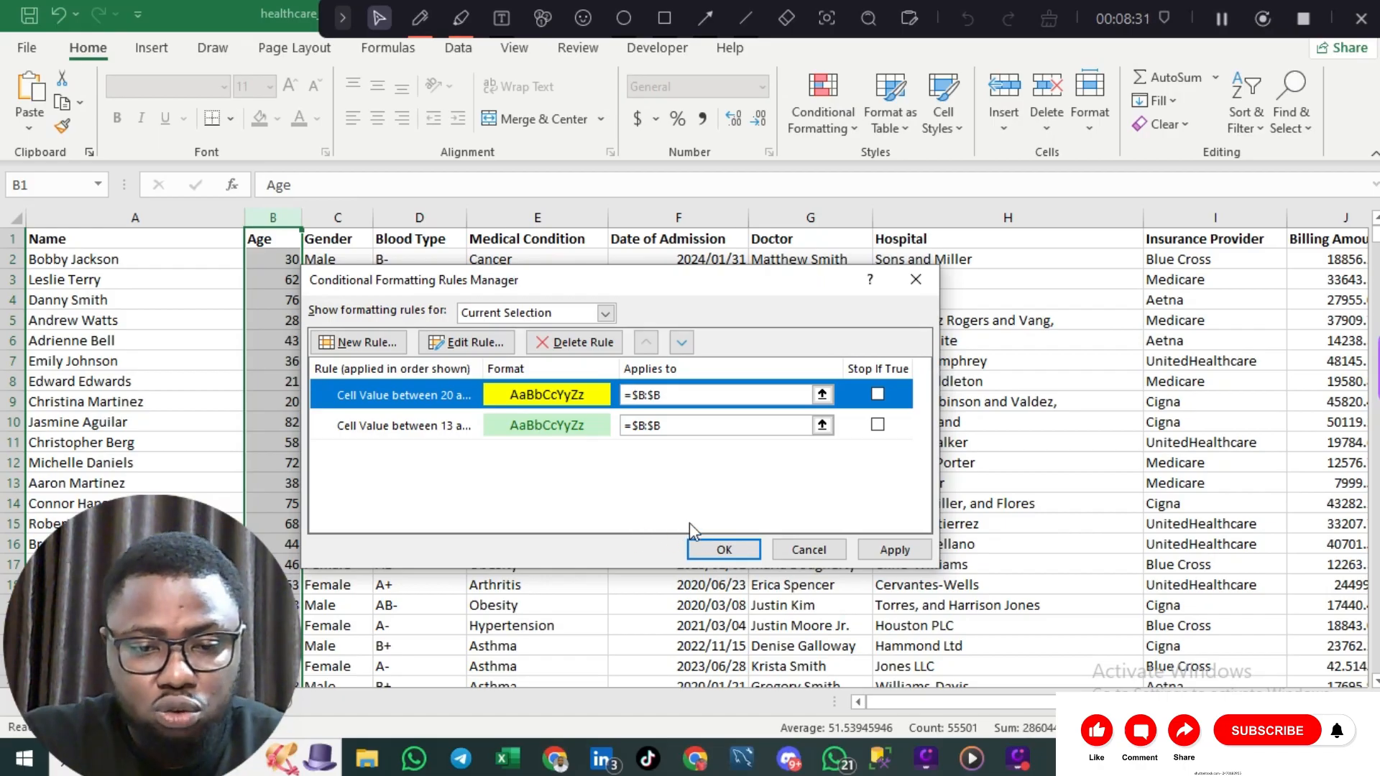
pyautogui.click(884, 551)
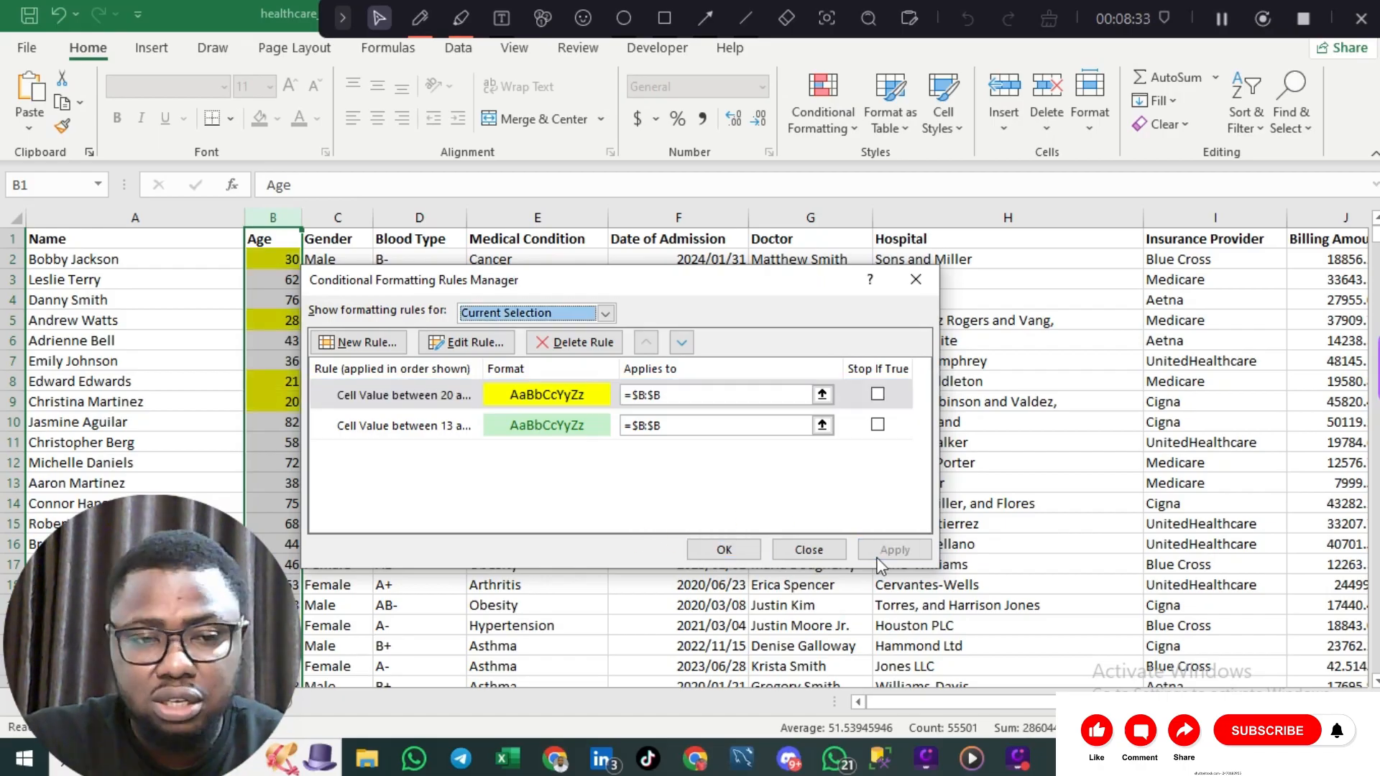
# Step: Add a Cell Value between 36 and 65 rule with red fill and apply it
pyautogui.click(382, 344)
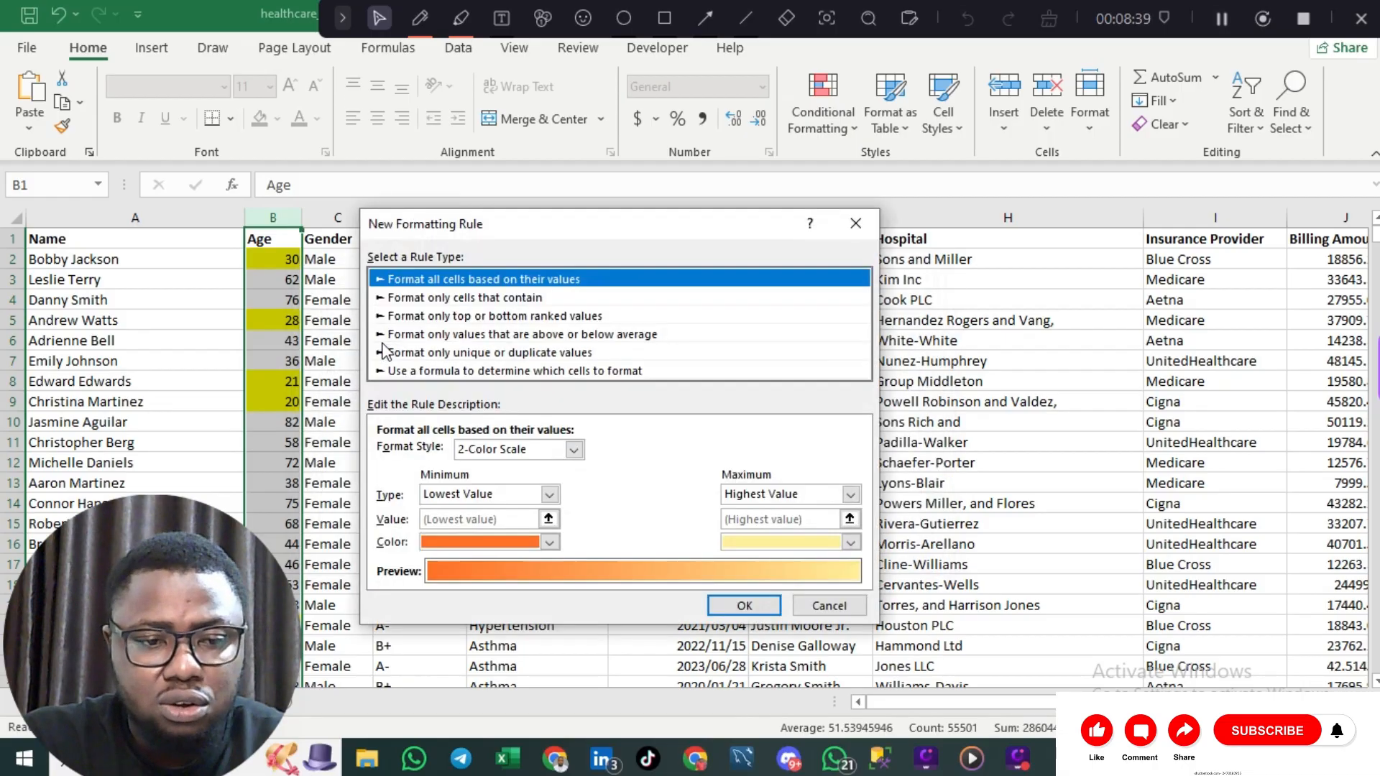
pyautogui.click(513, 298)
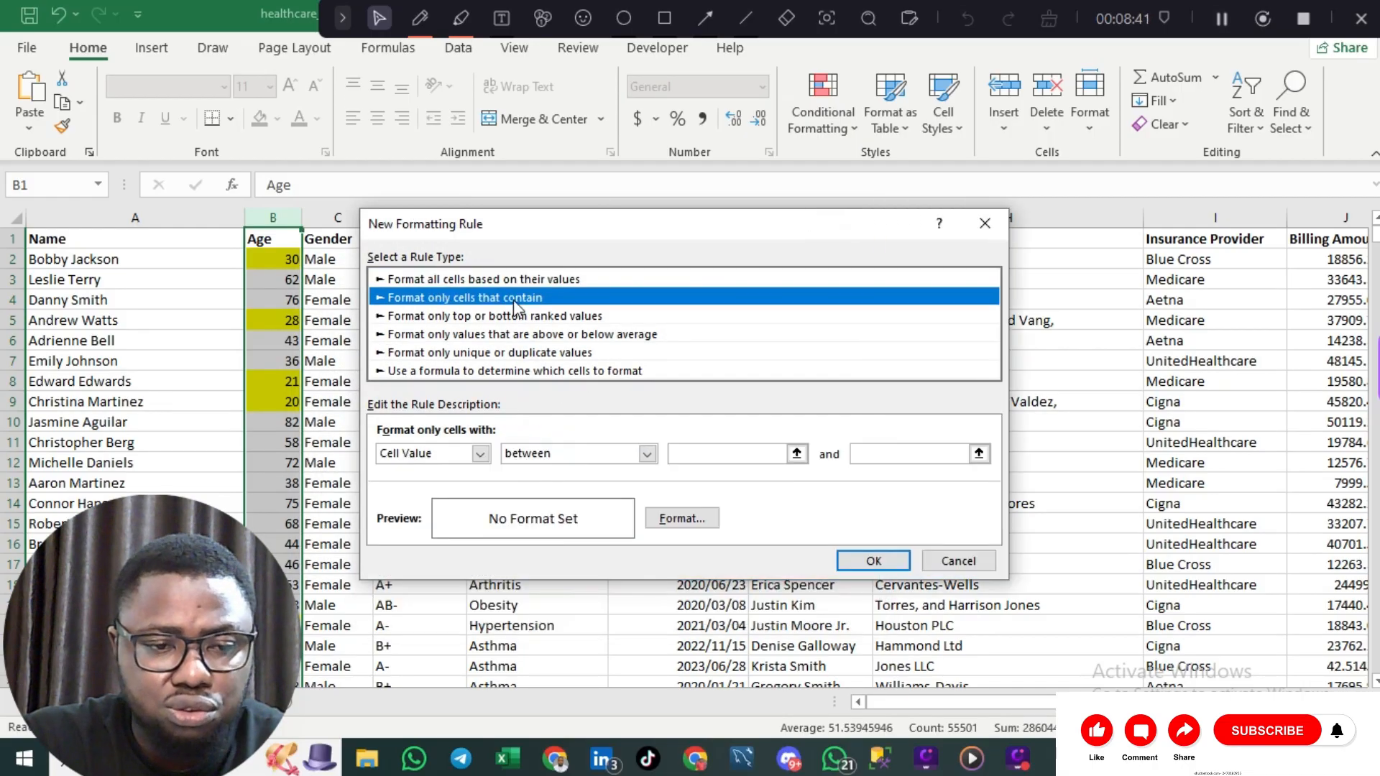
pyautogui.click(739, 454)
pyautogui.write('36')
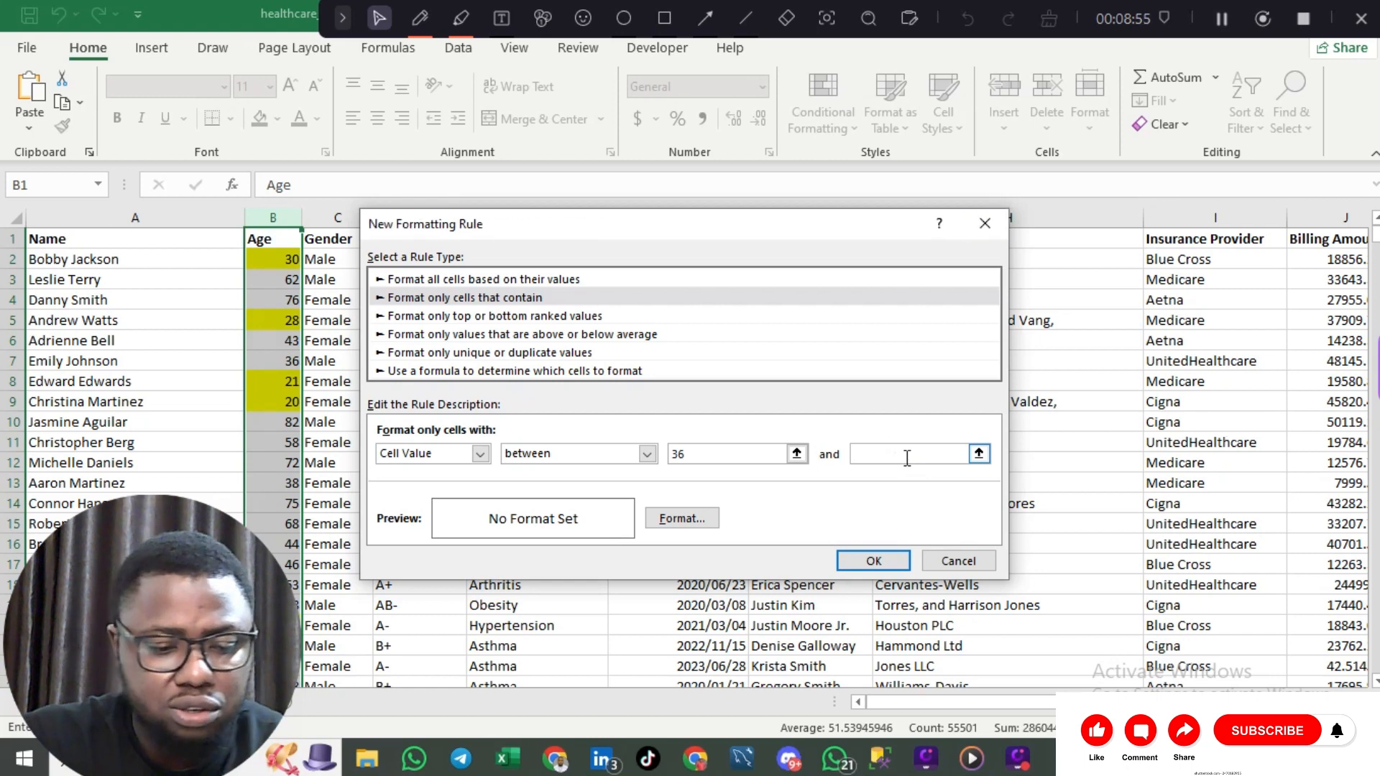
pyautogui.write('65')
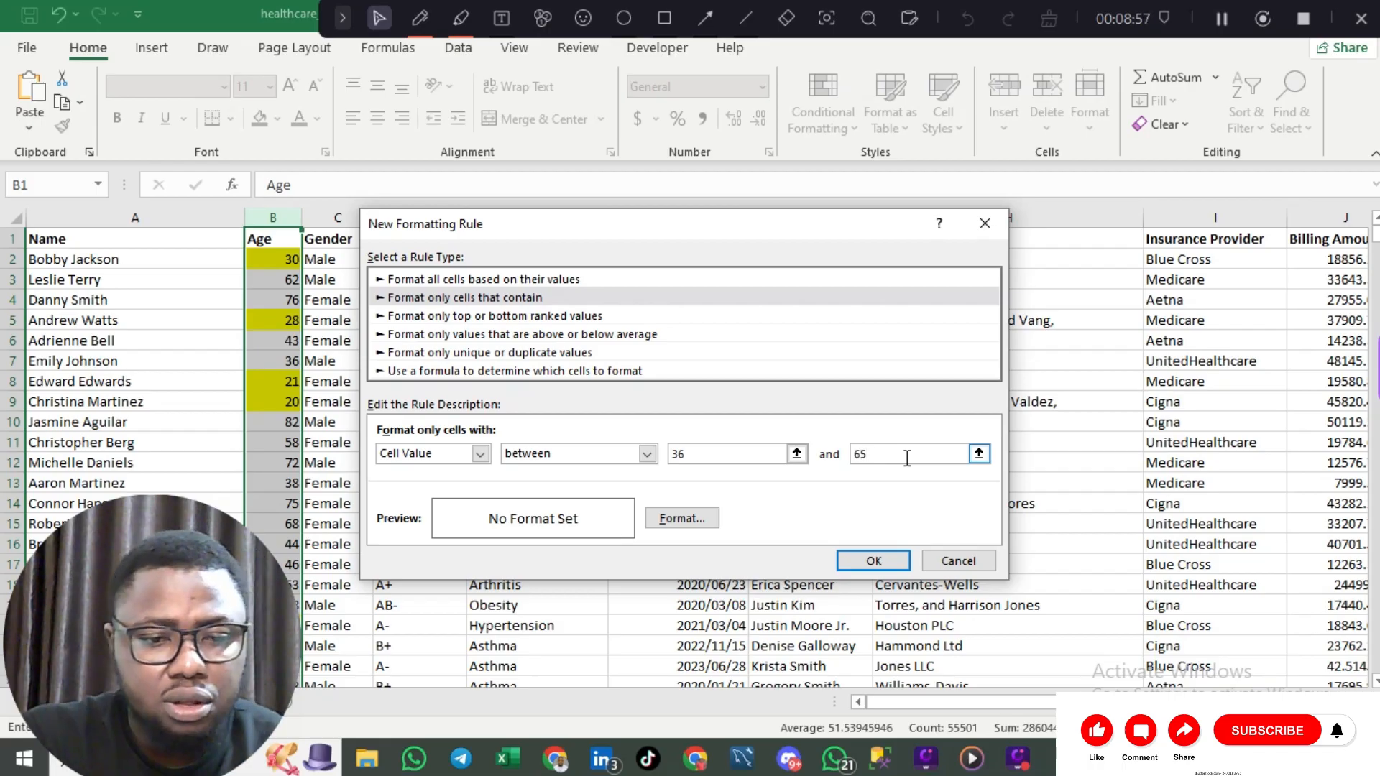
pyautogui.click(680, 521)
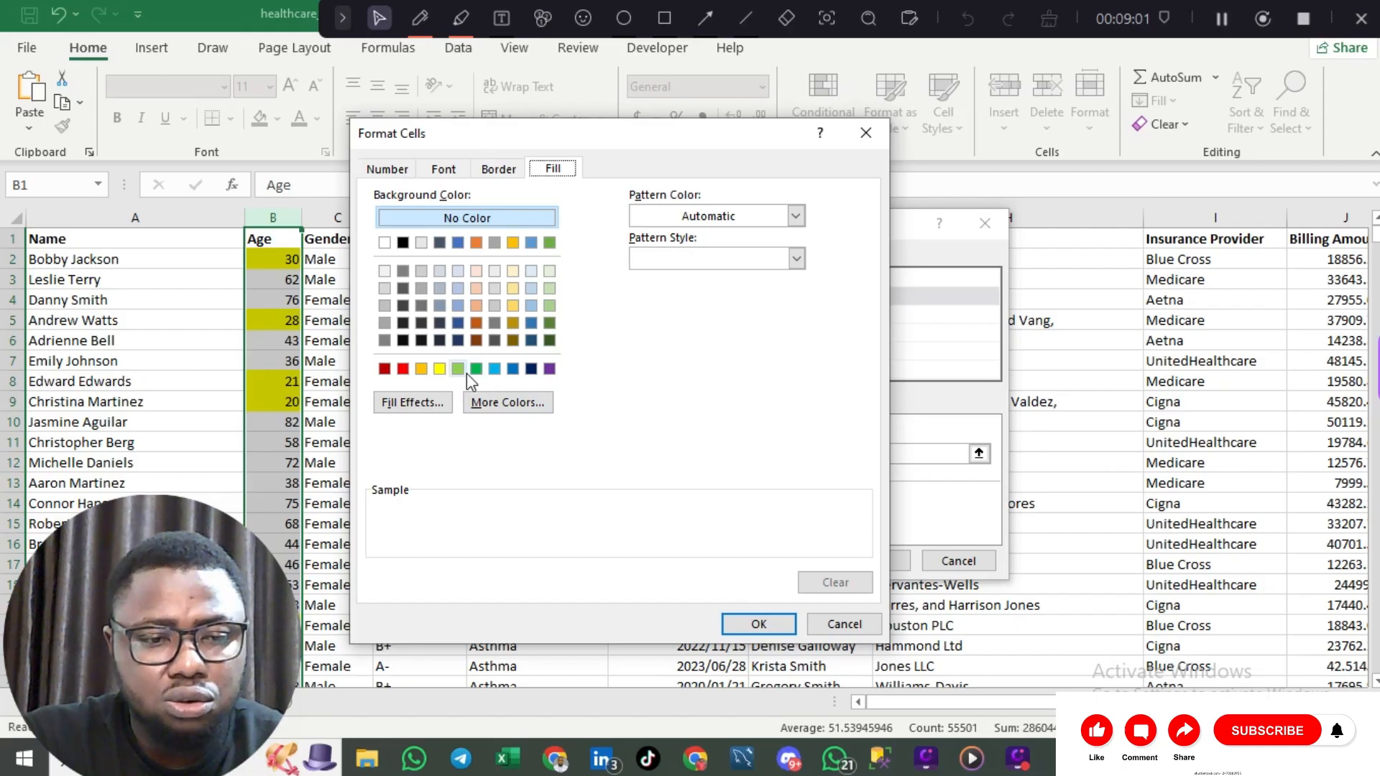
pyautogui.click(403, 369)
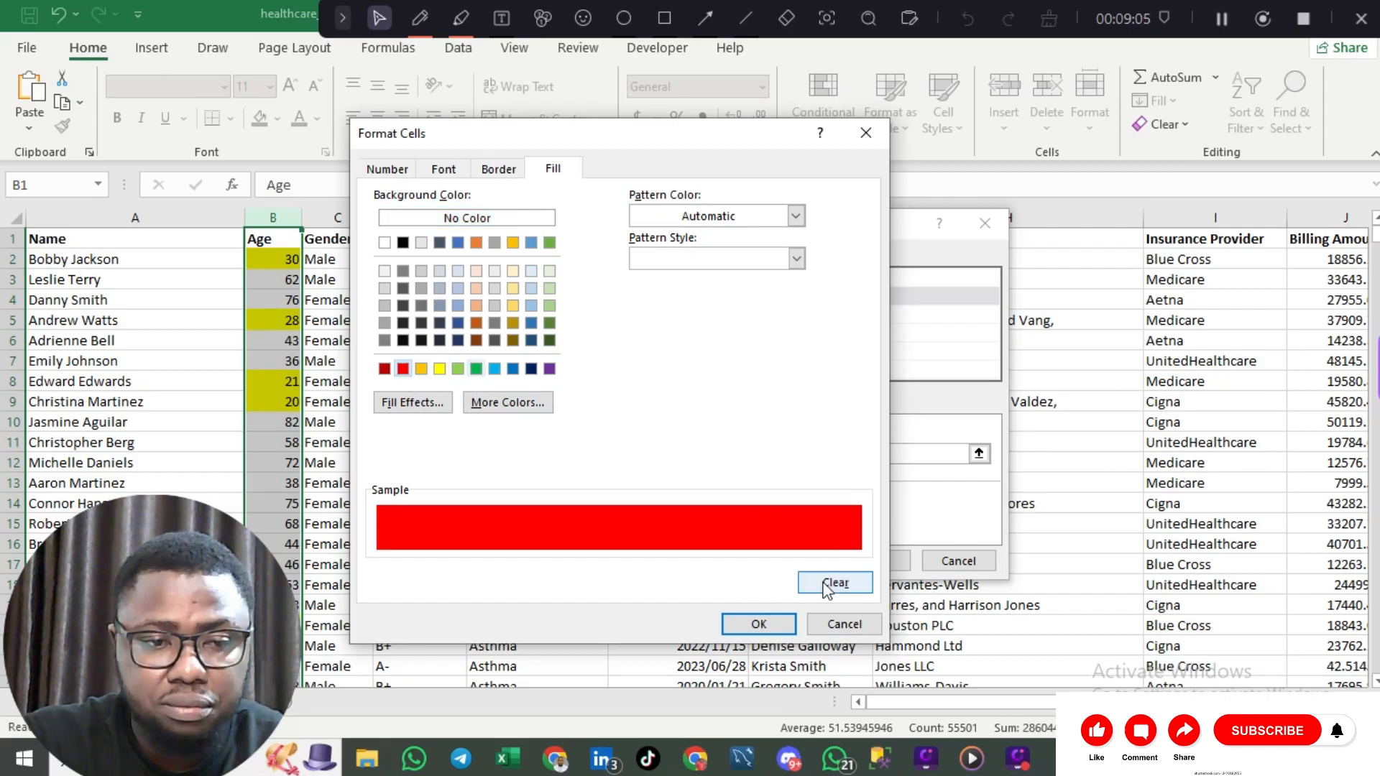
pyautogui.click(760, 624)
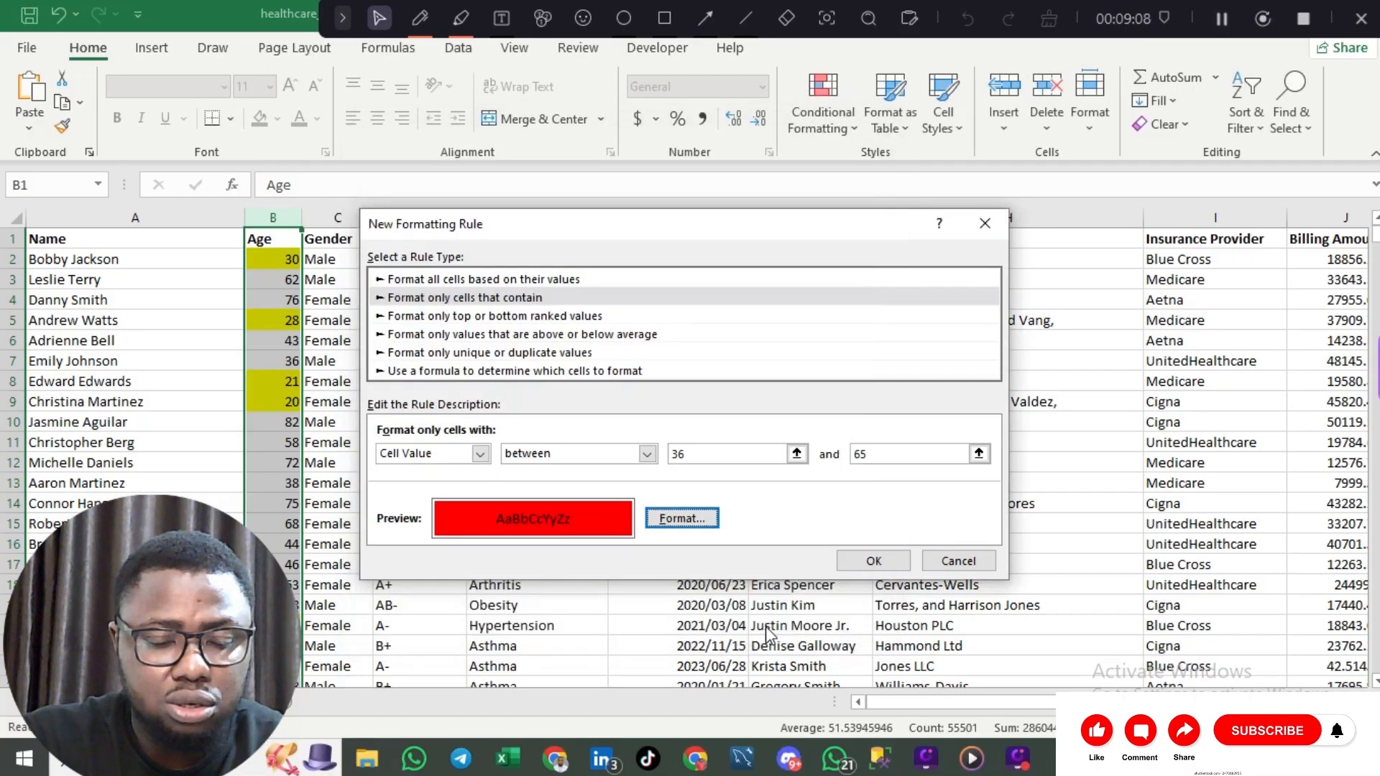
pyautogui.click(875, 559)
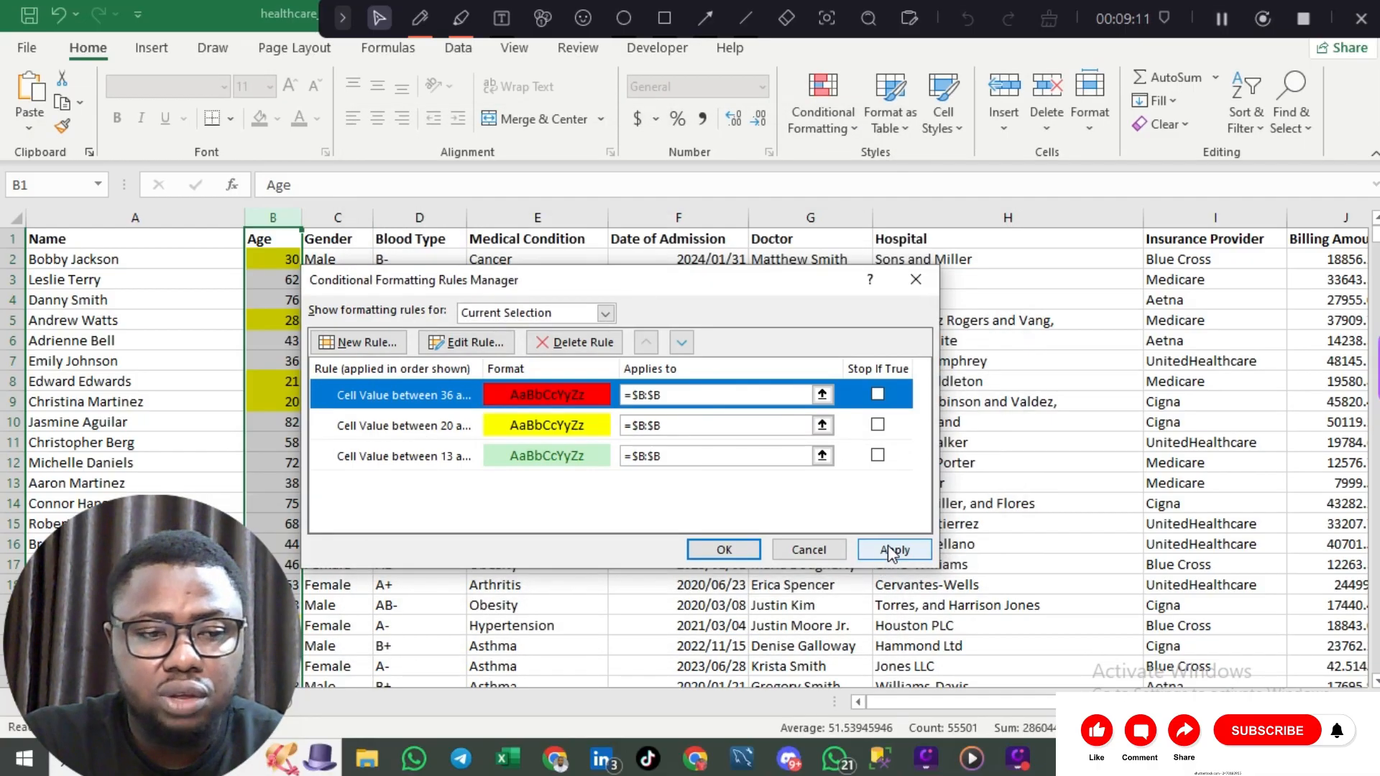
pyautogui.click(892, 550)
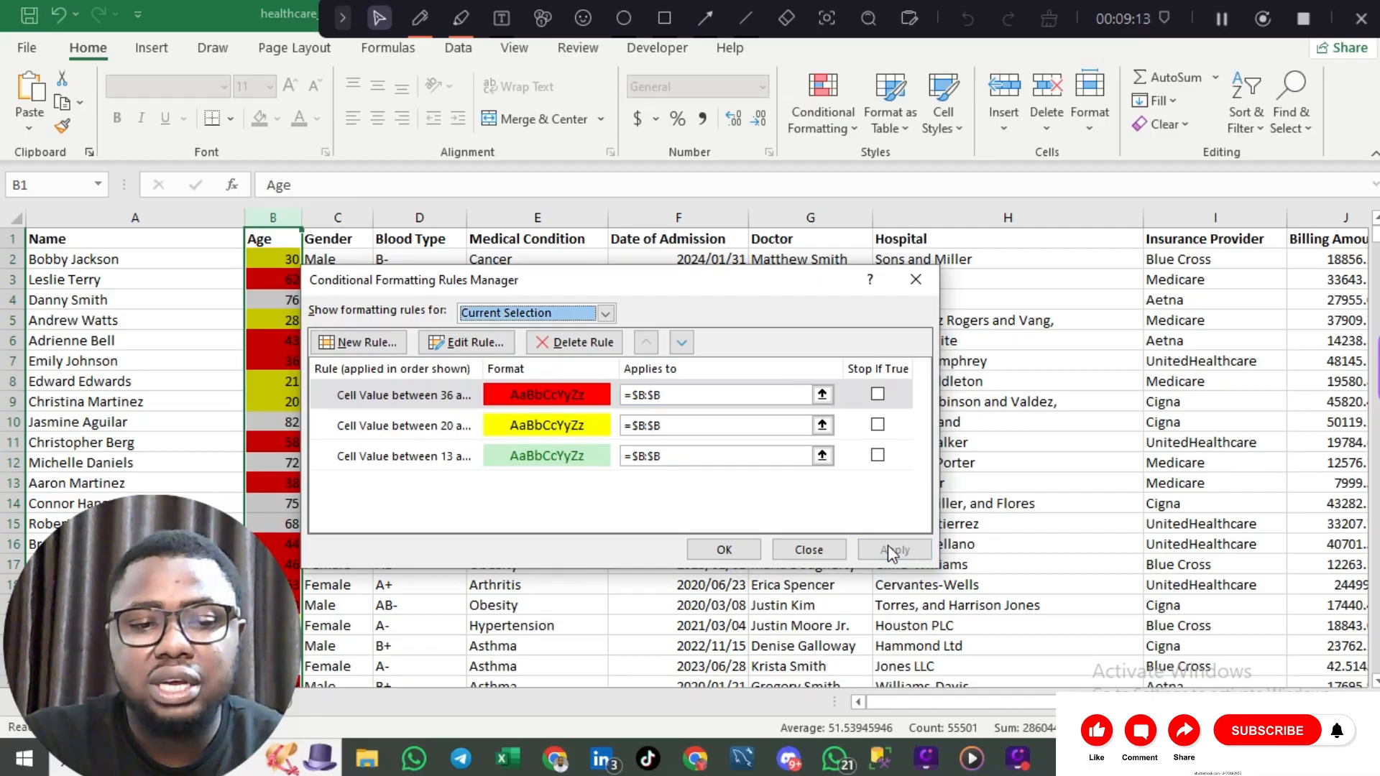
# Step: Start a new Cell Value rule for Age values between 66 and 100
pyautogui.click(375, 343)
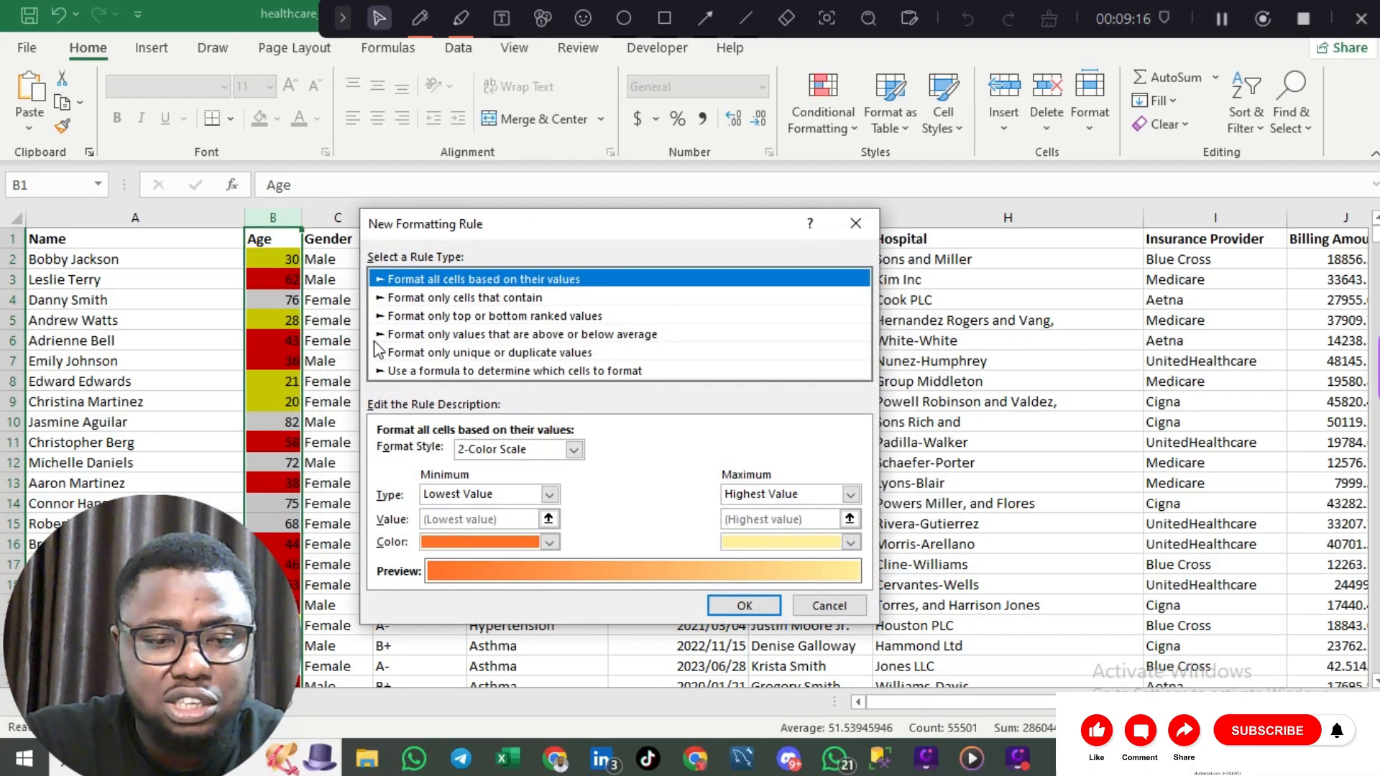
pyautogui.click(472, 299)
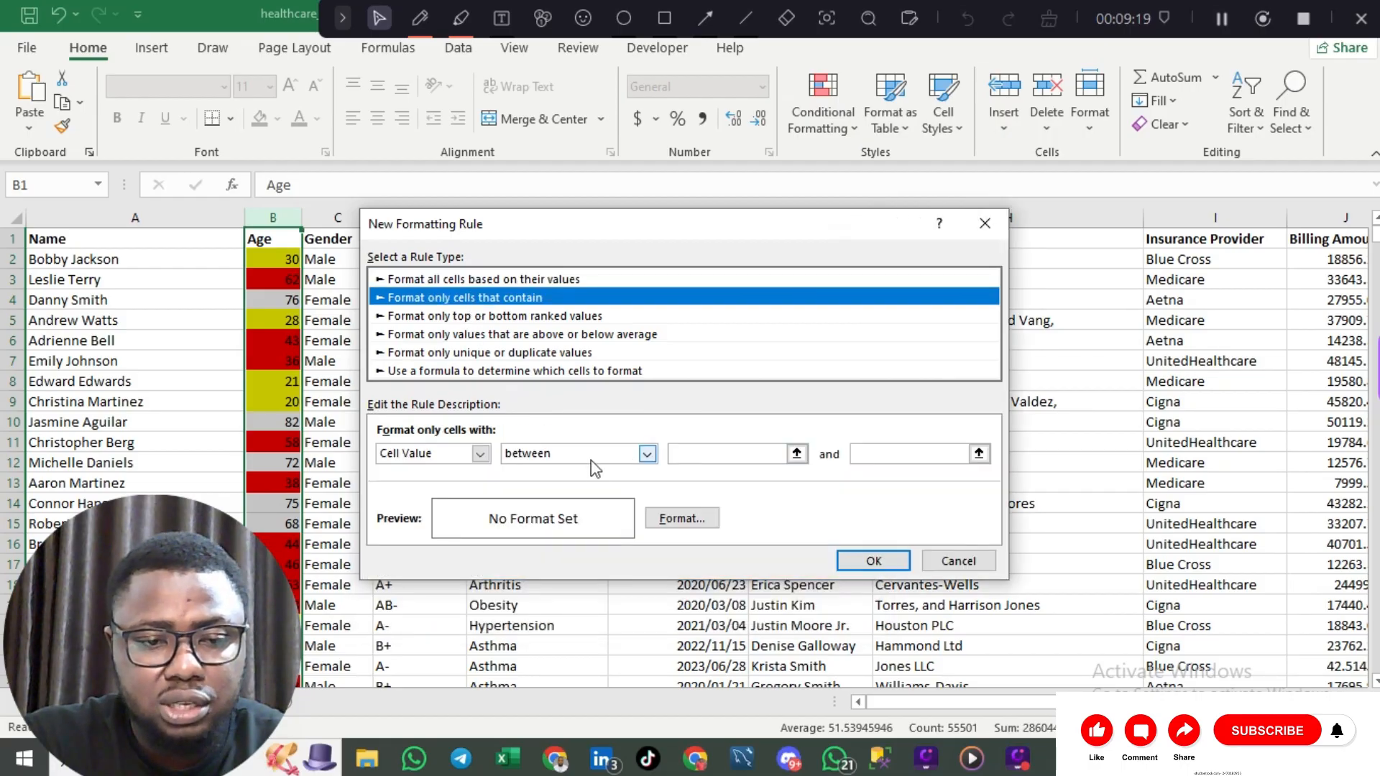
pyautogui.click(706, 454)
pyautogui.write('66')
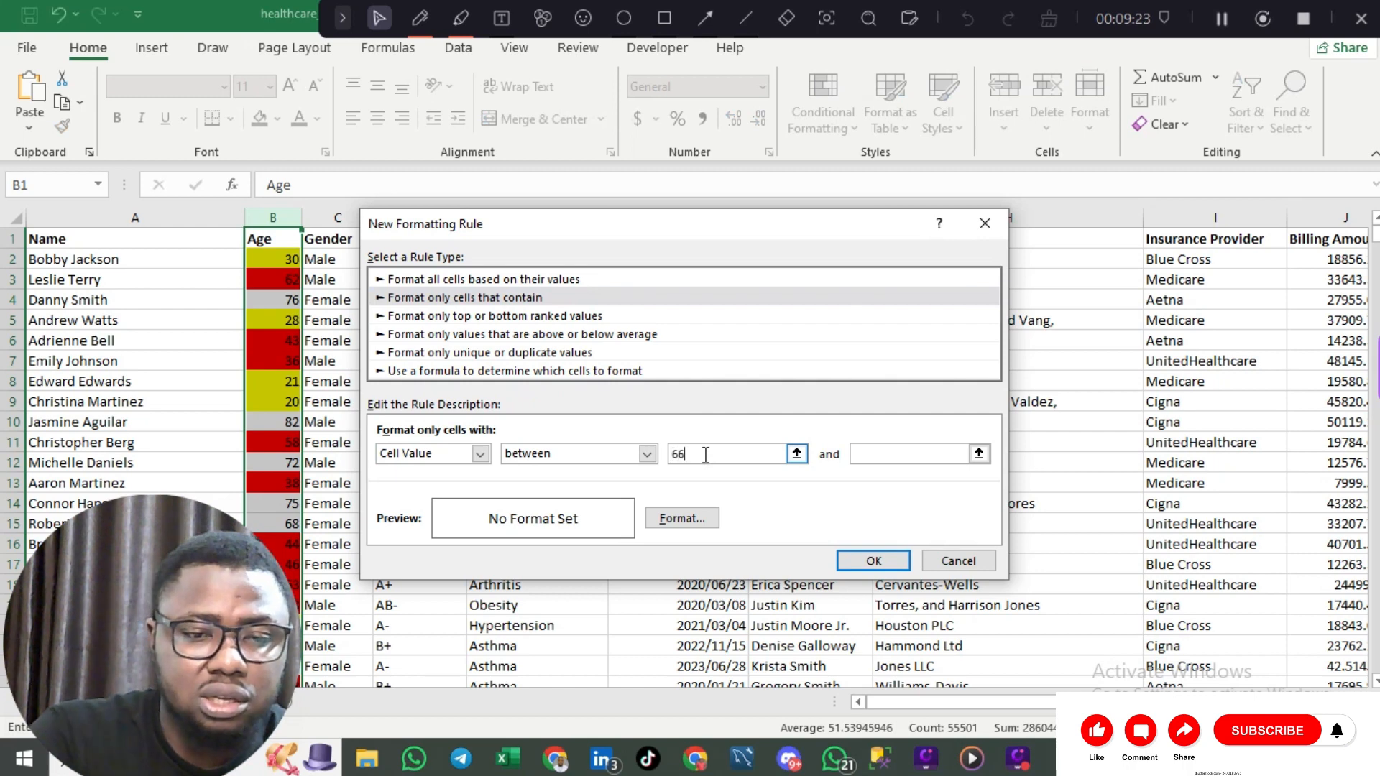
pyautogui.click(866, 454)
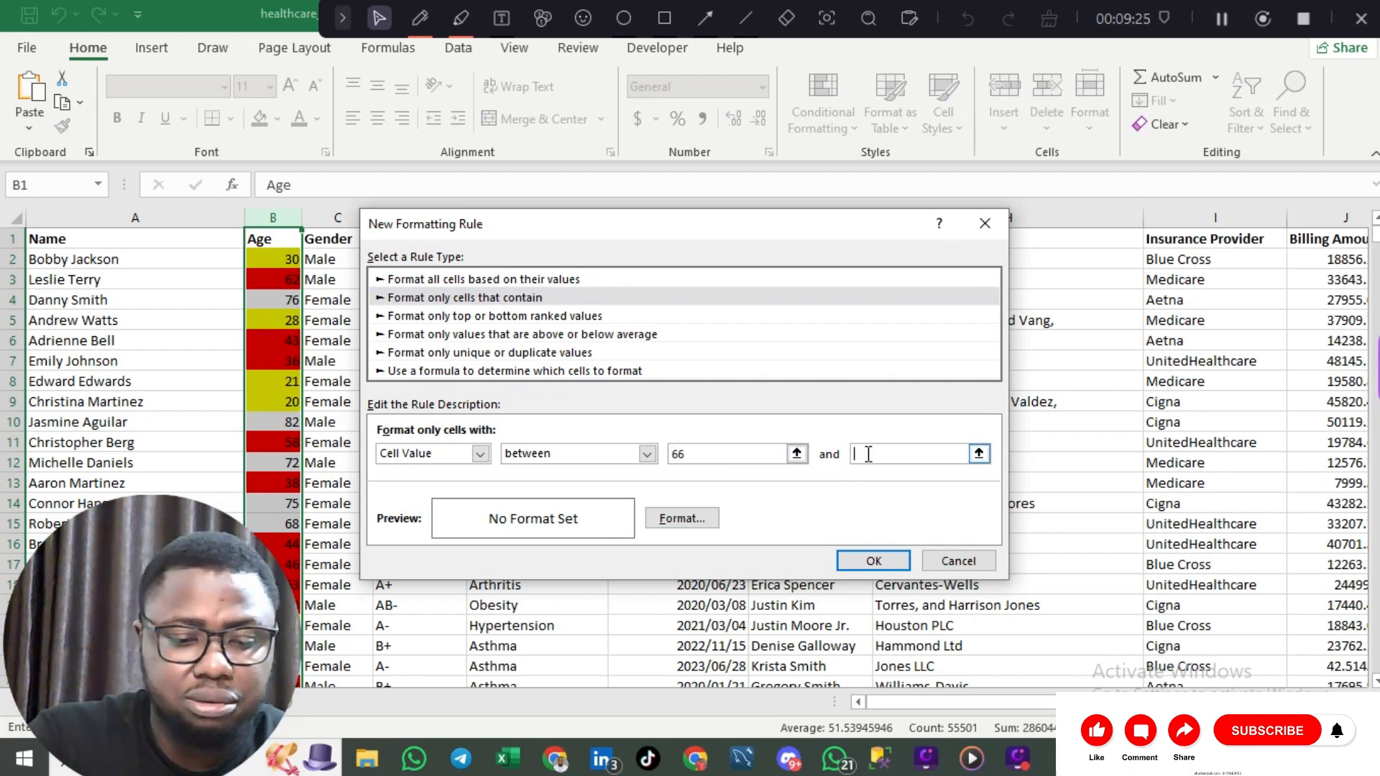
pyautogui.write('100')
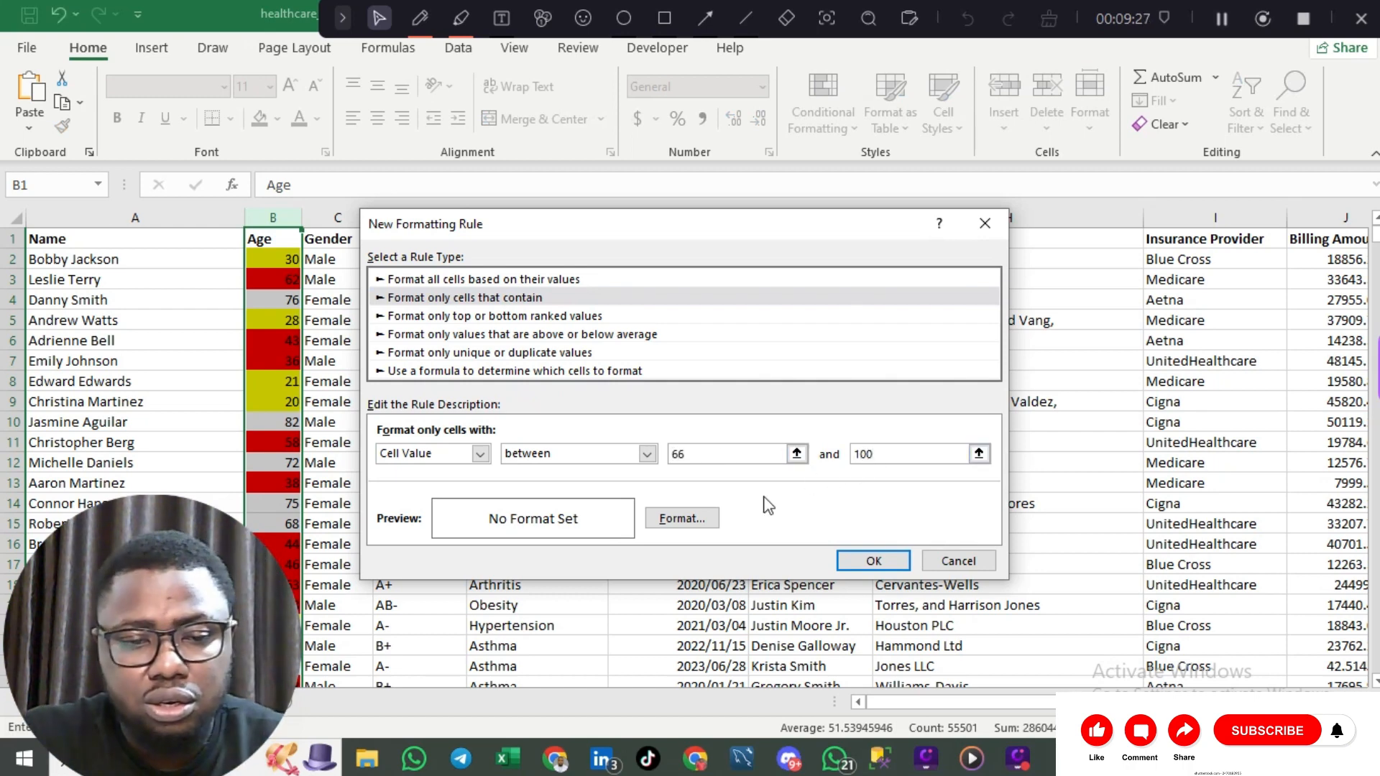
# Step: Give the 66–100 rule a light blue fill, apply it and close the Rules Manager
pyautogui.click(687, 518)
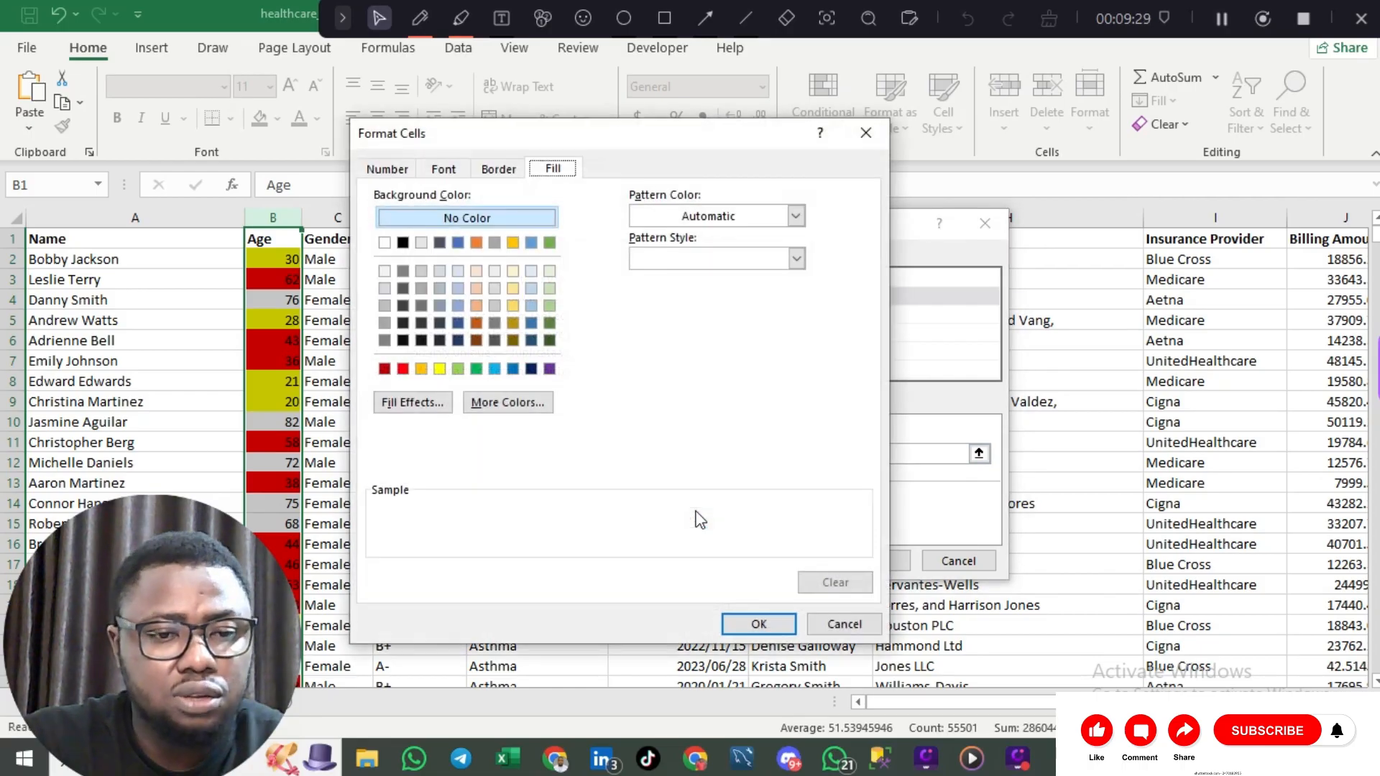
pyautogui.click(386, 368)
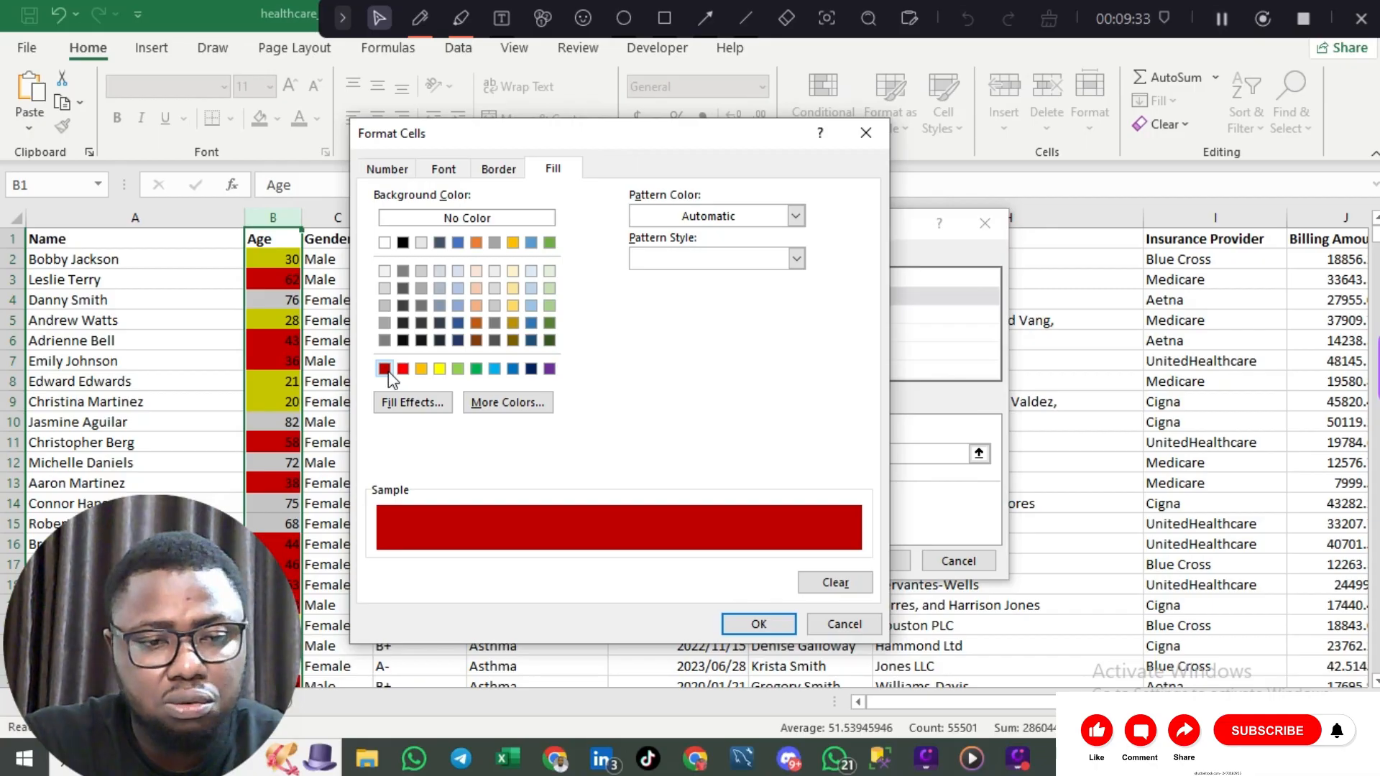
pyautogui.click(495, 369)
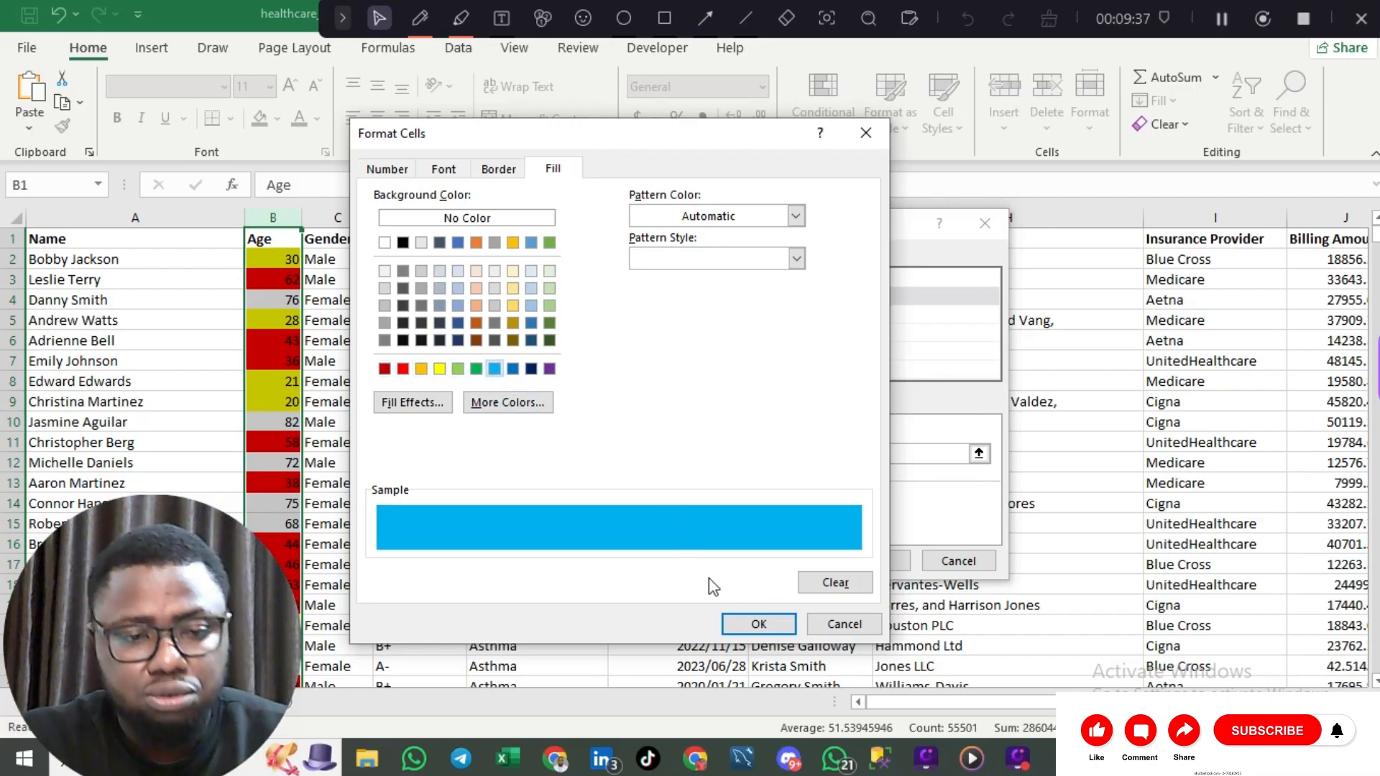
pyautogui.click(751, 631)
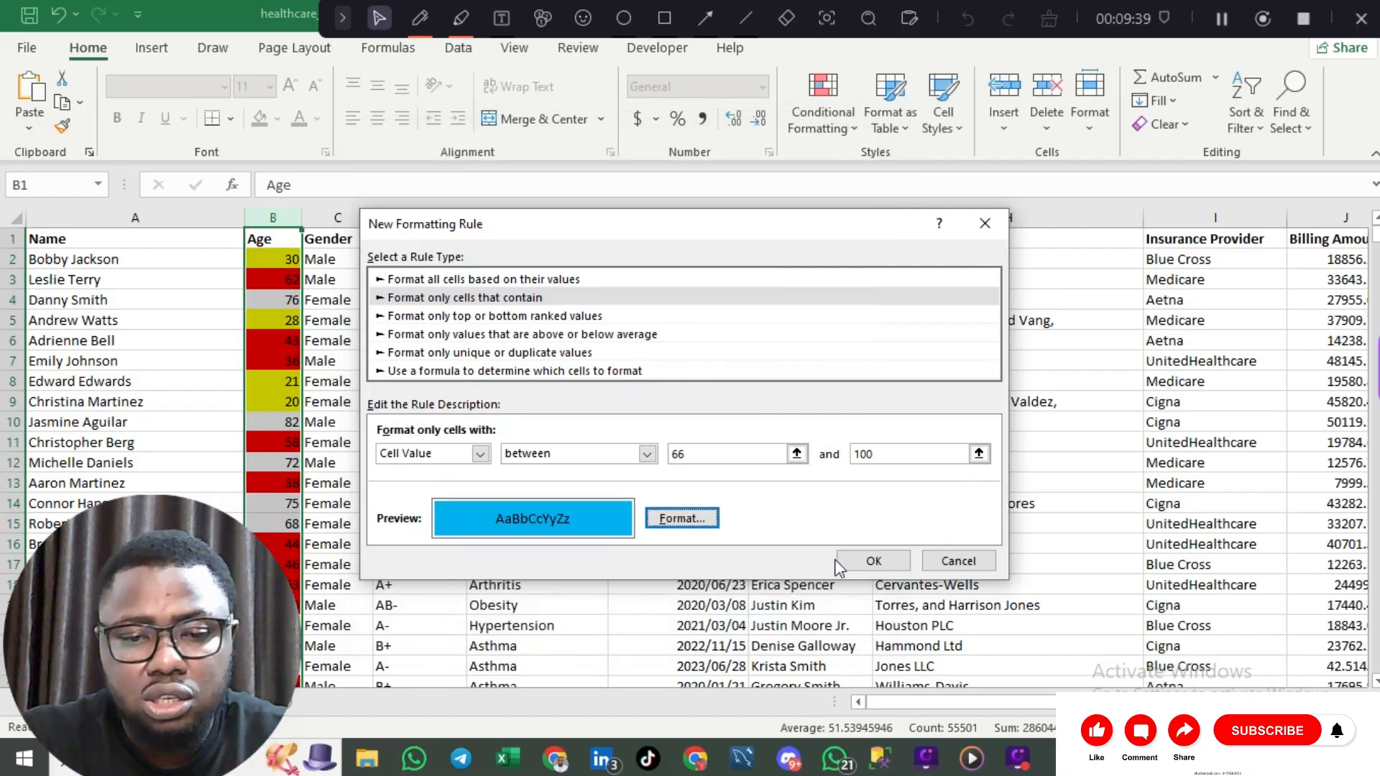
pyautogui.click(856, 562)
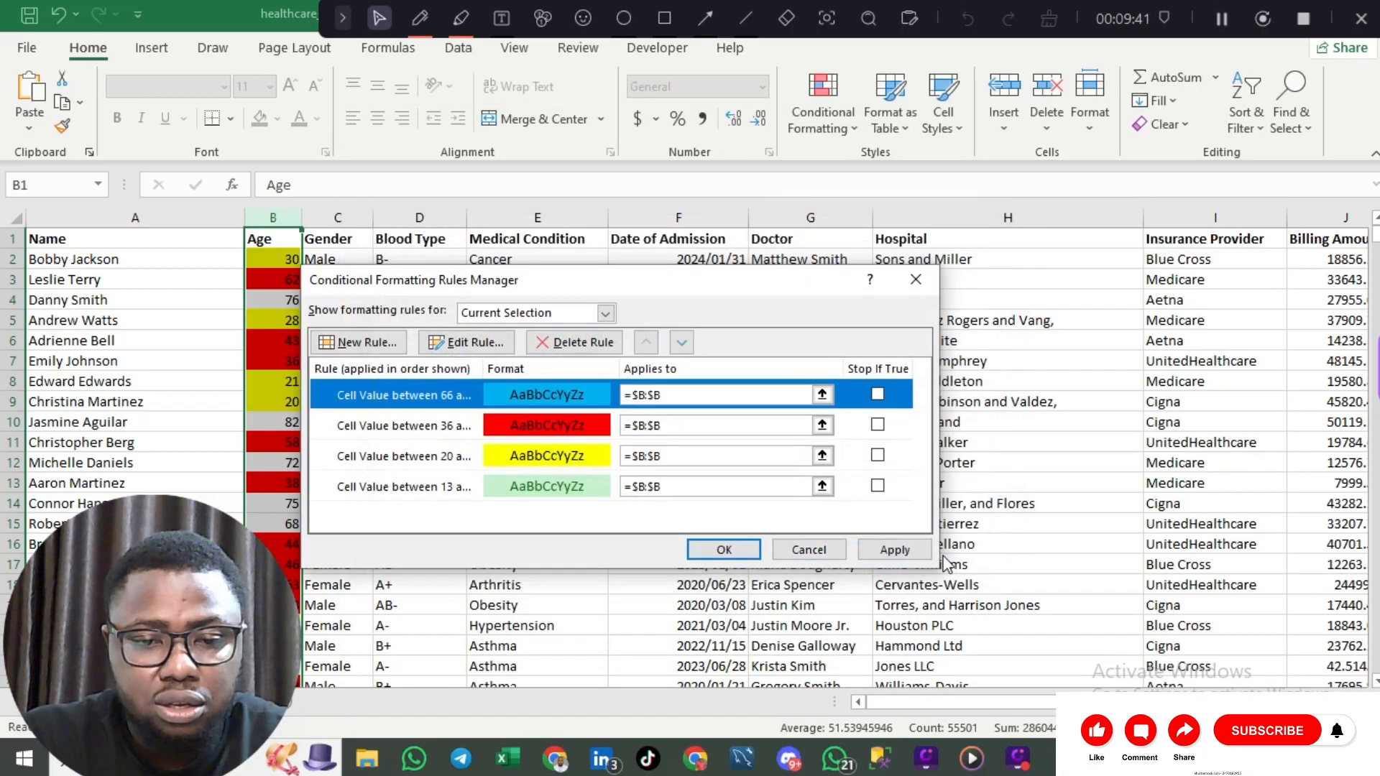
pyautogui.click(914, 557)
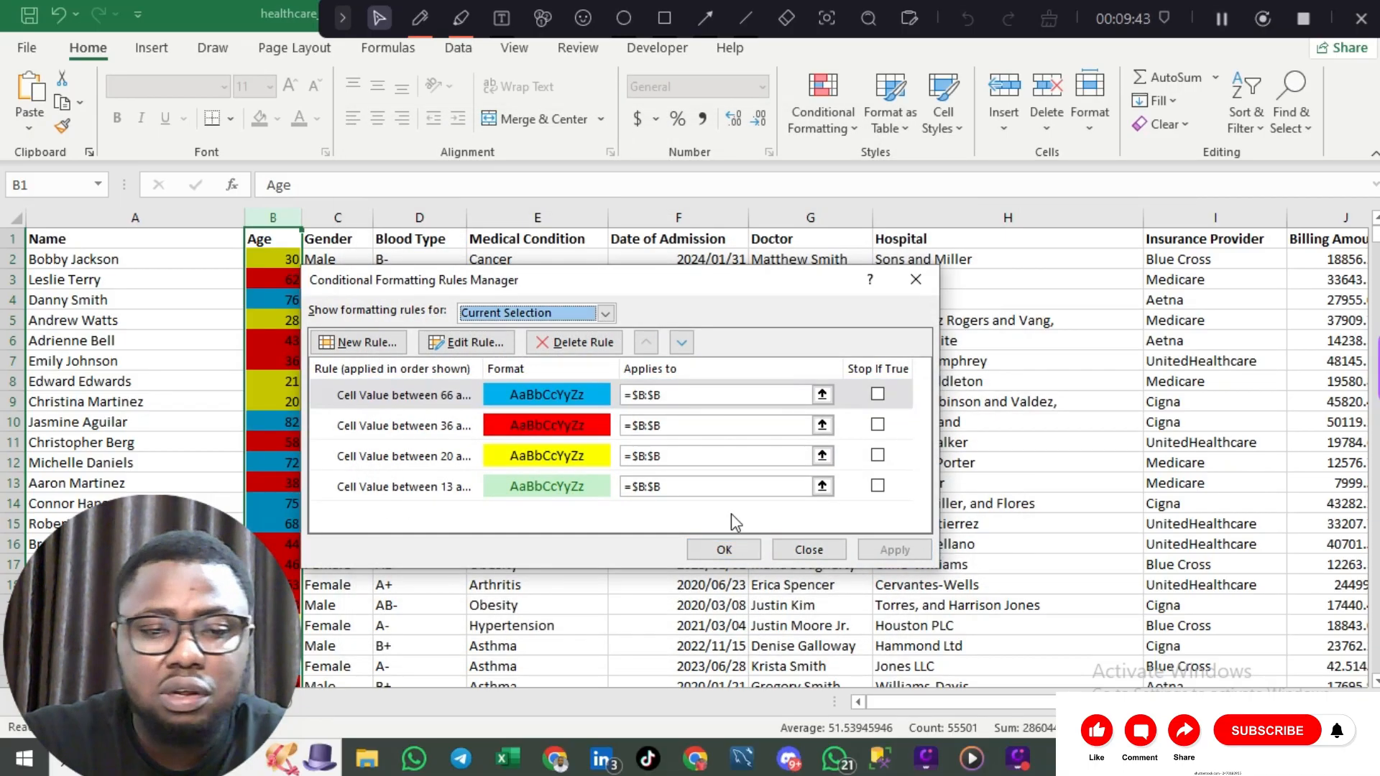
pyautogui.click(723, 550)
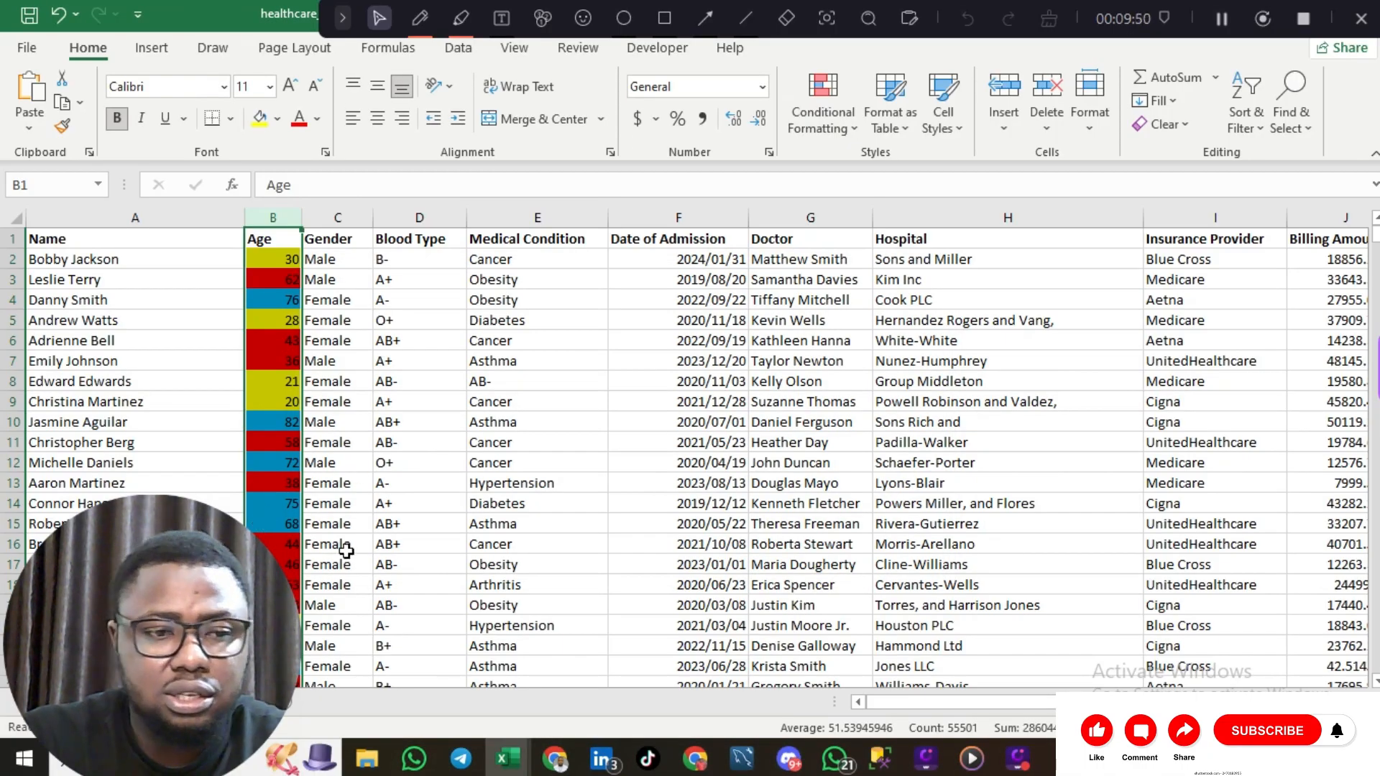
# Step: Select the healthcare table from A1 across the headers down to the last record
pyautogui.scroll(-6, 345, 550)
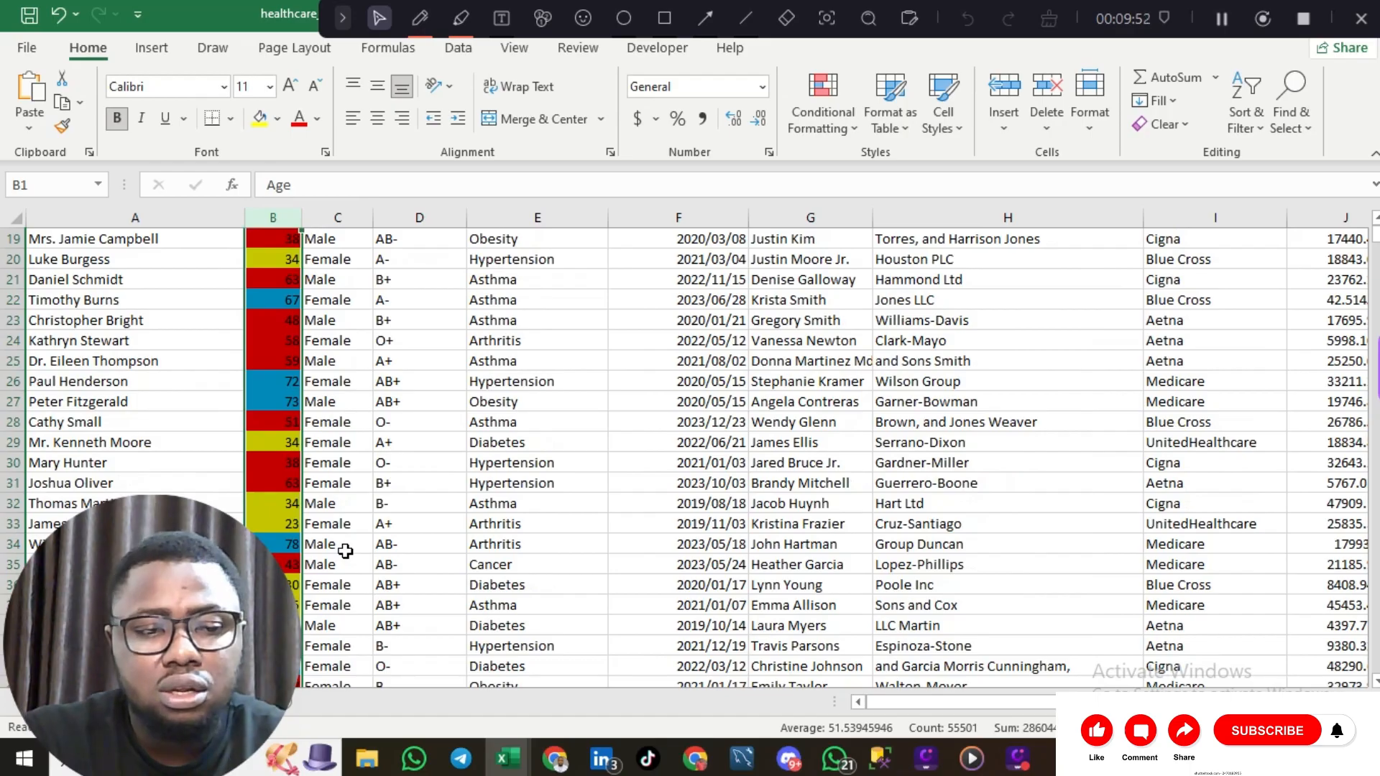
pyautogui.scroll(-8, 346, 550)
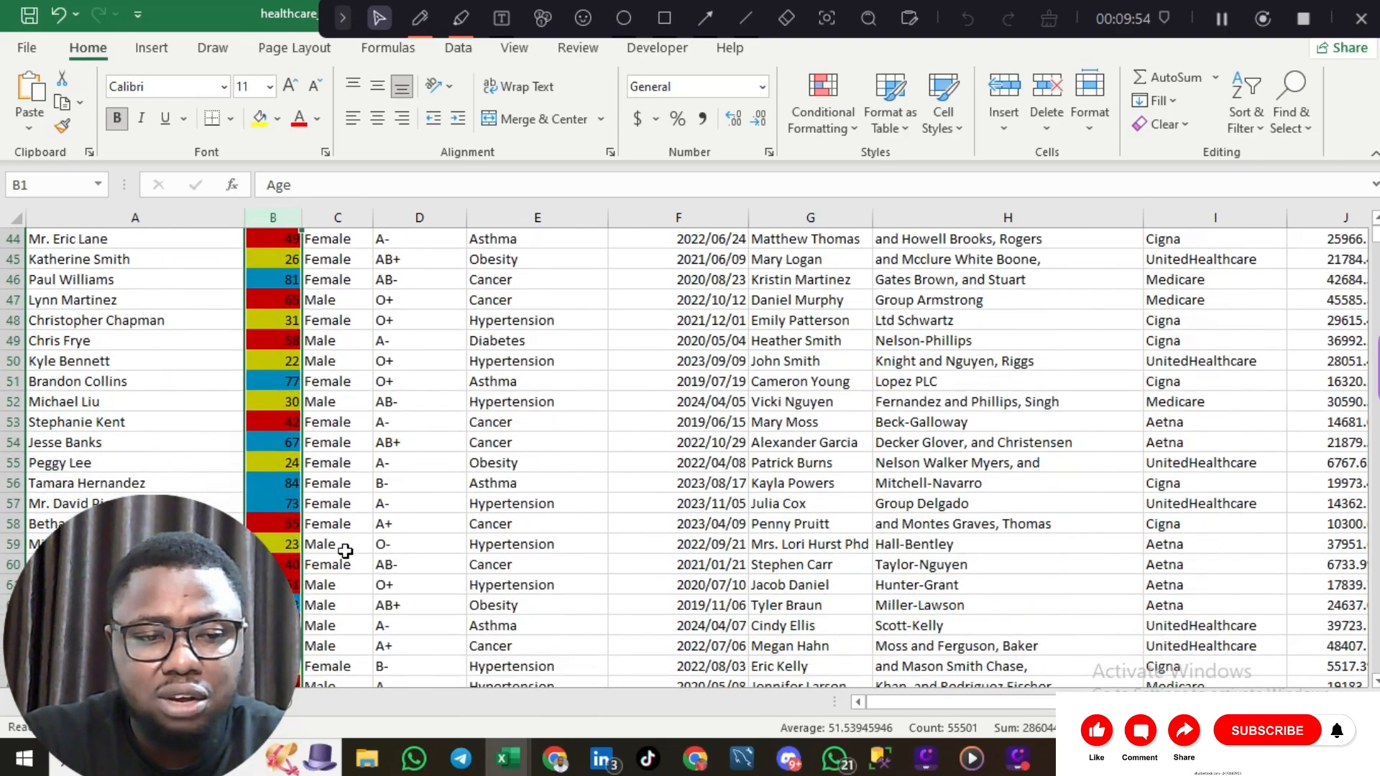
pyautogui.scroll(14, 346, 551)
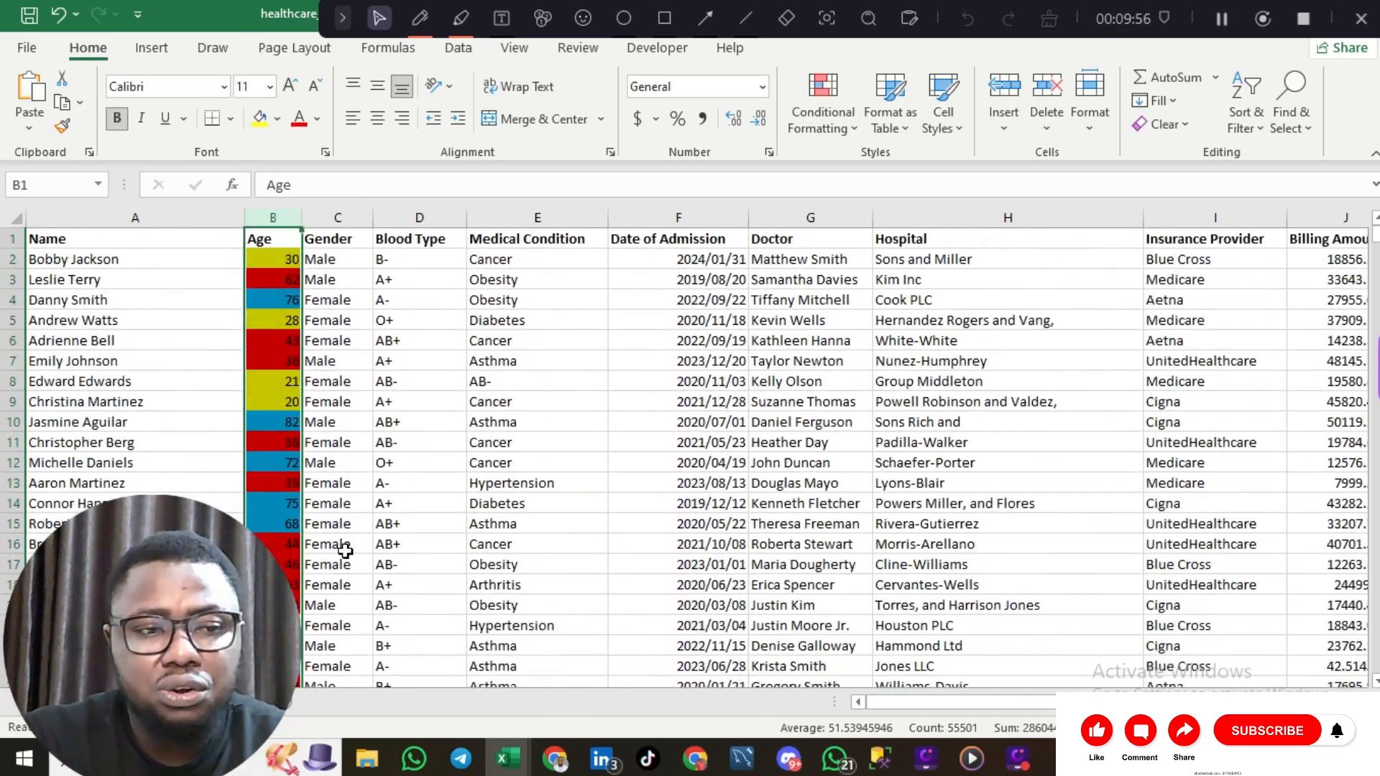
pyautogui.click(18, 219)
pyautogui.click(72, 243)
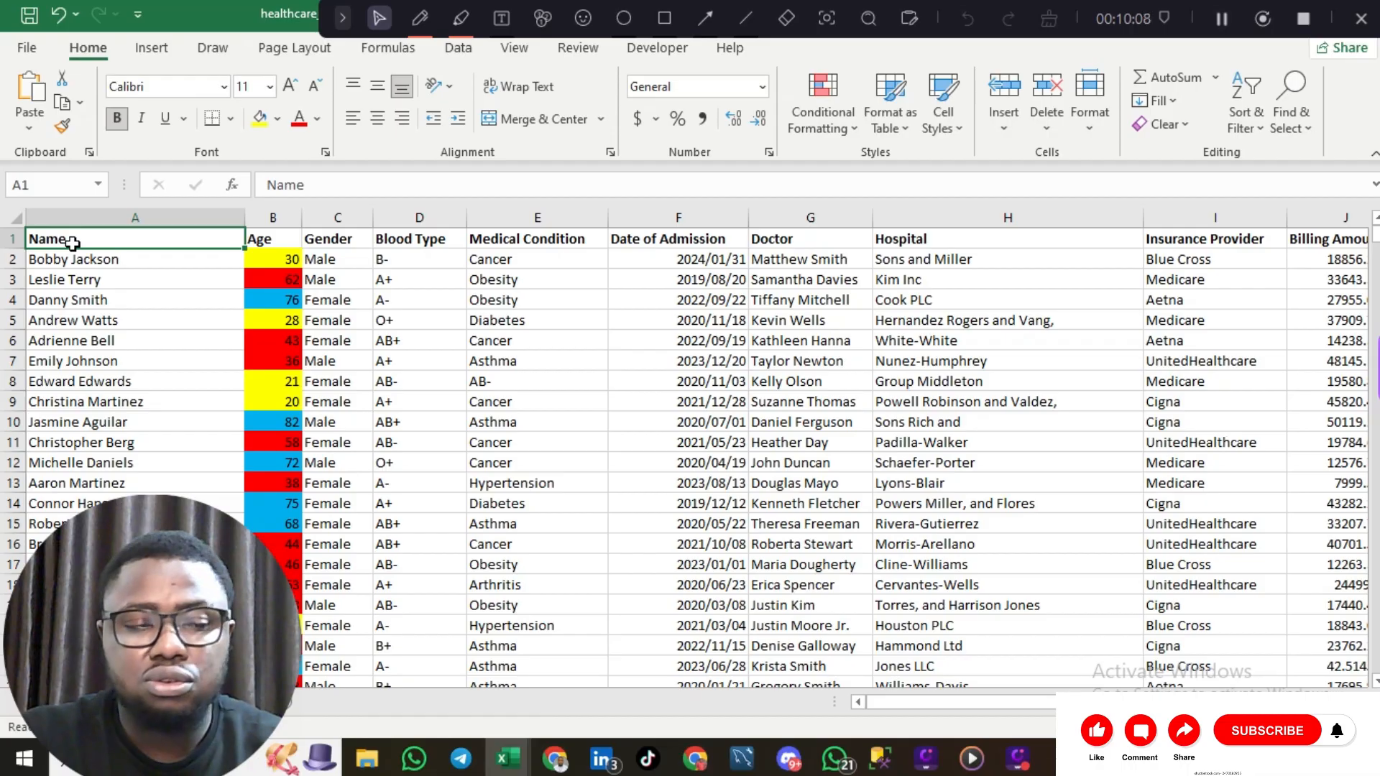
pyautogui.hotkey('ctrl', 'shift', 'Right')
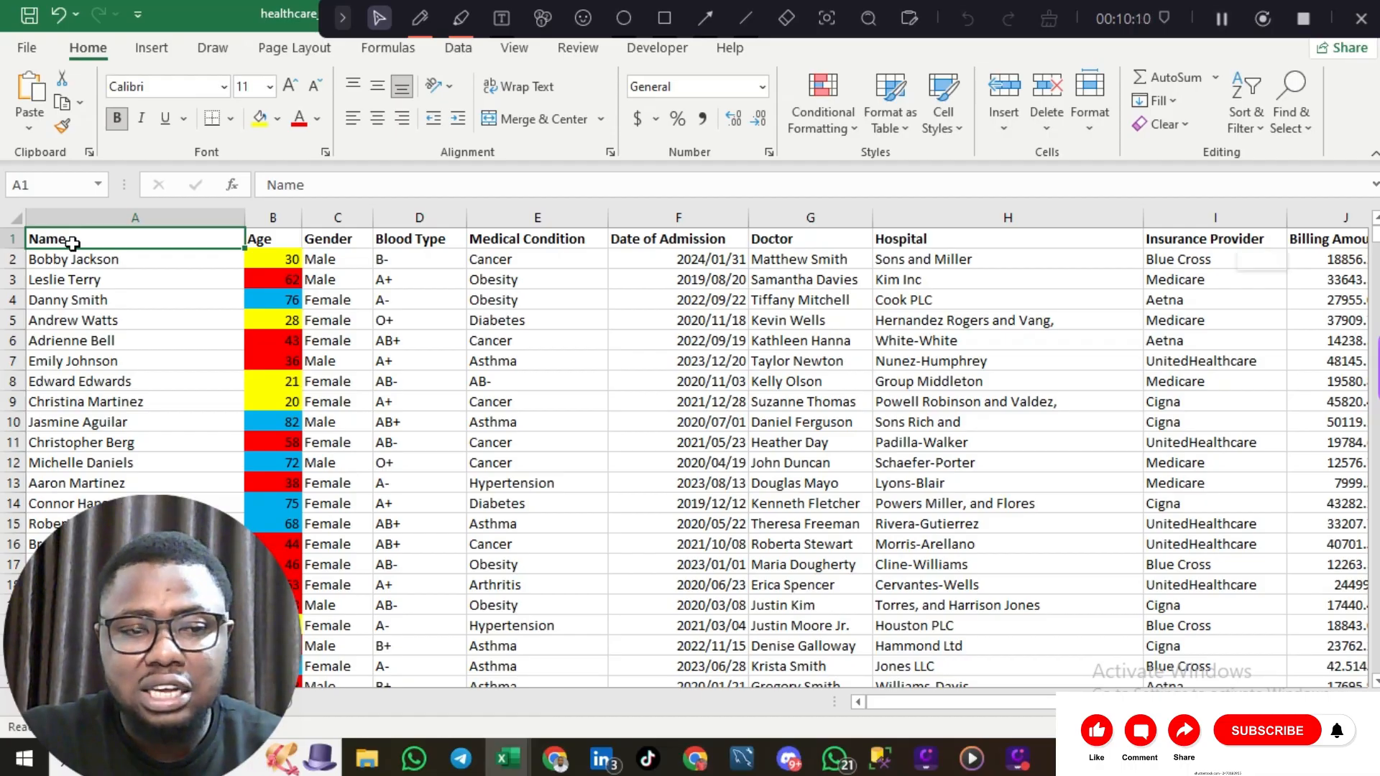
pyautogui.hotkey('ctrl', 'shift', 'Down')
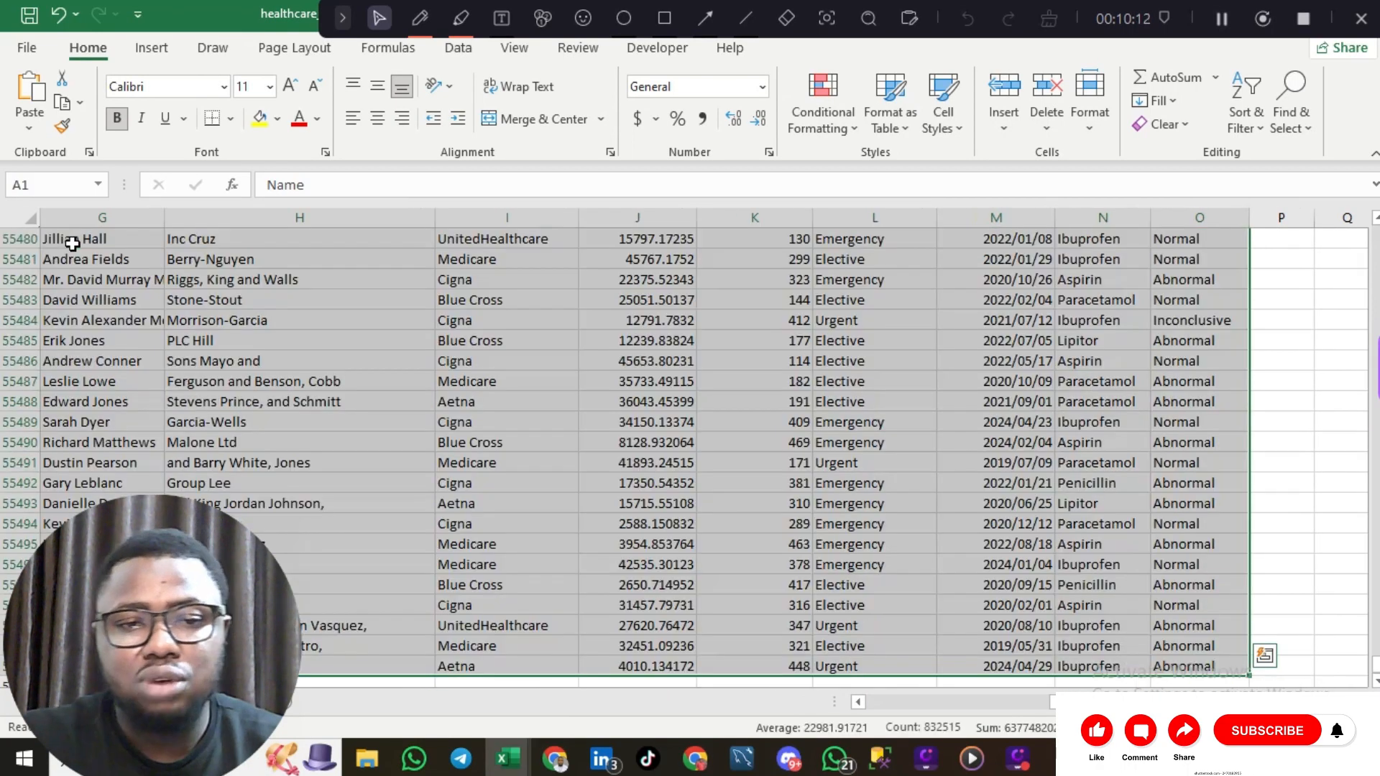
# Step: Add filter dropdowns to every column header and return to the top of the sheet
pyautogui.click(458, 48)
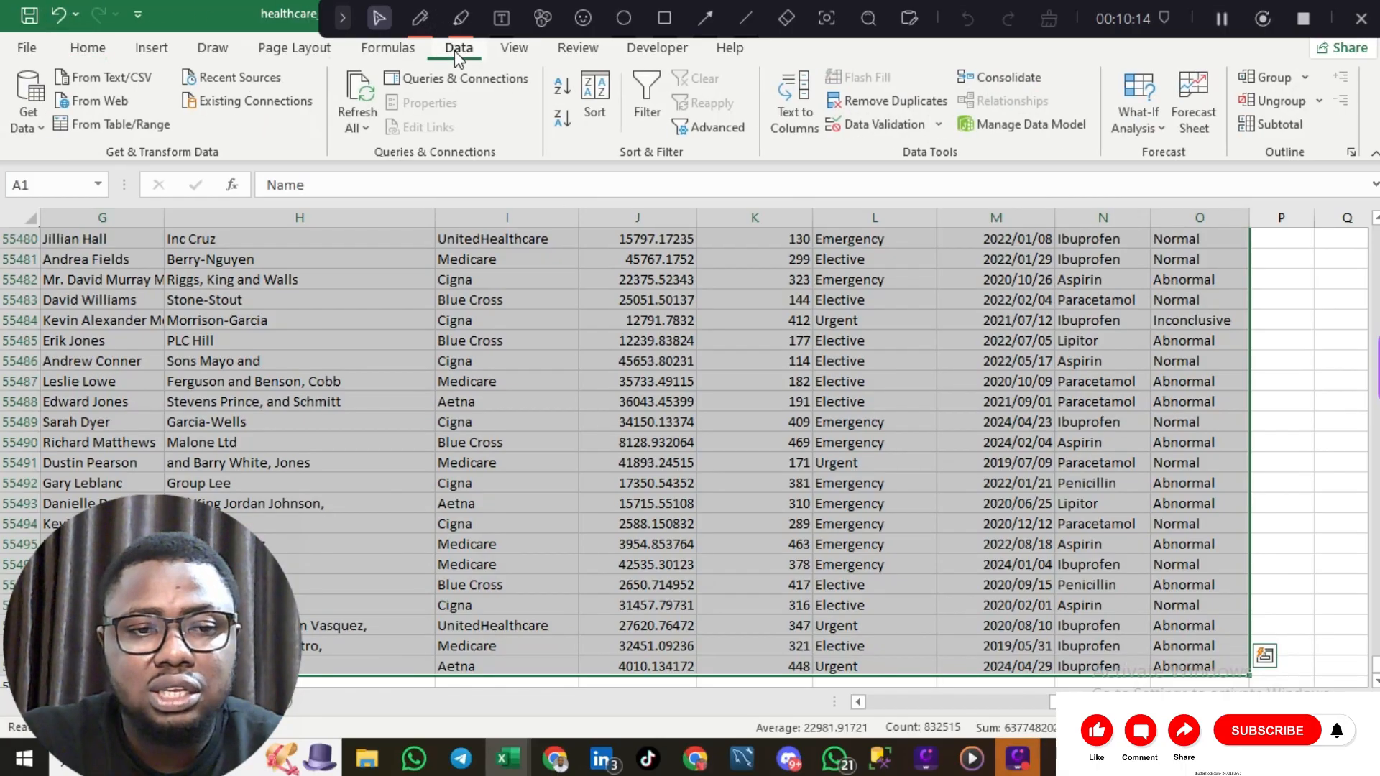
pyautogui.click(642, 101)
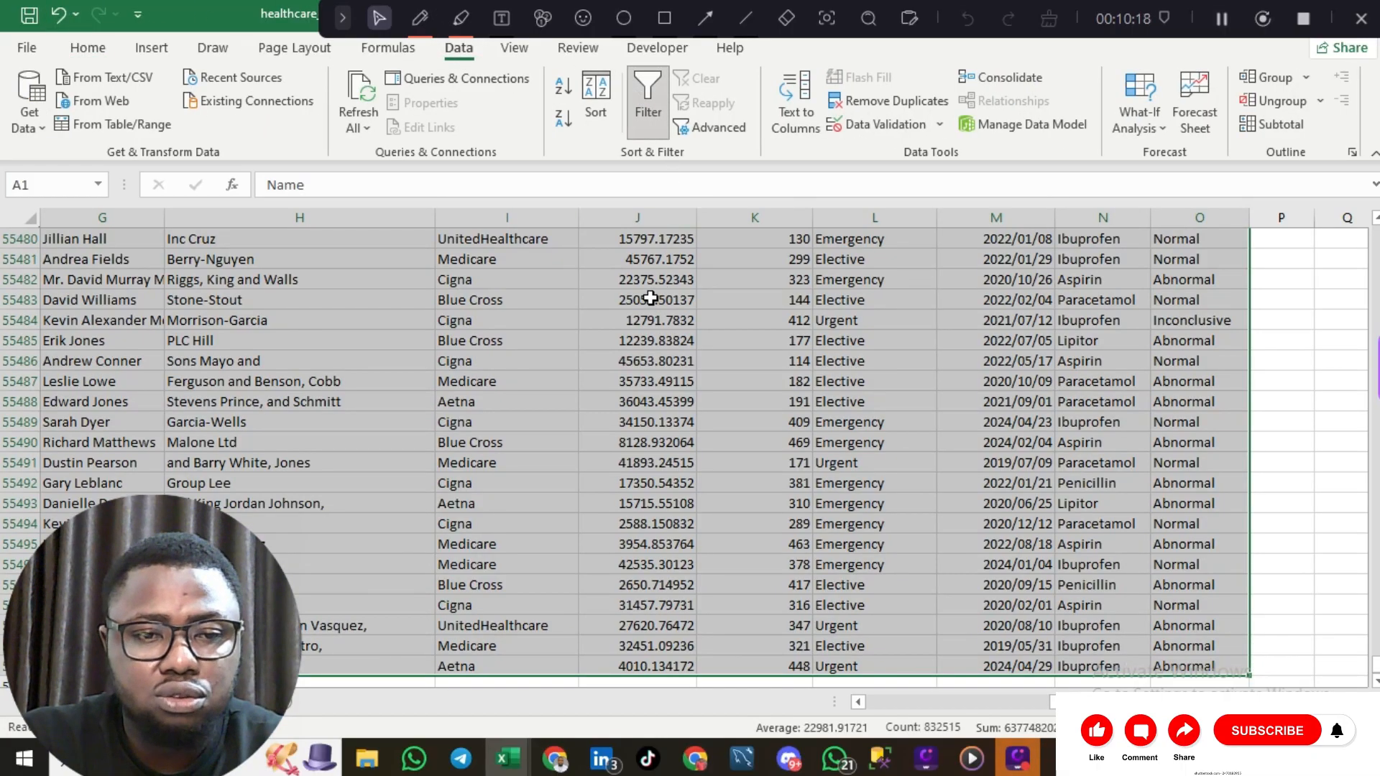
pyautogui.scroll(20, 565, 280)
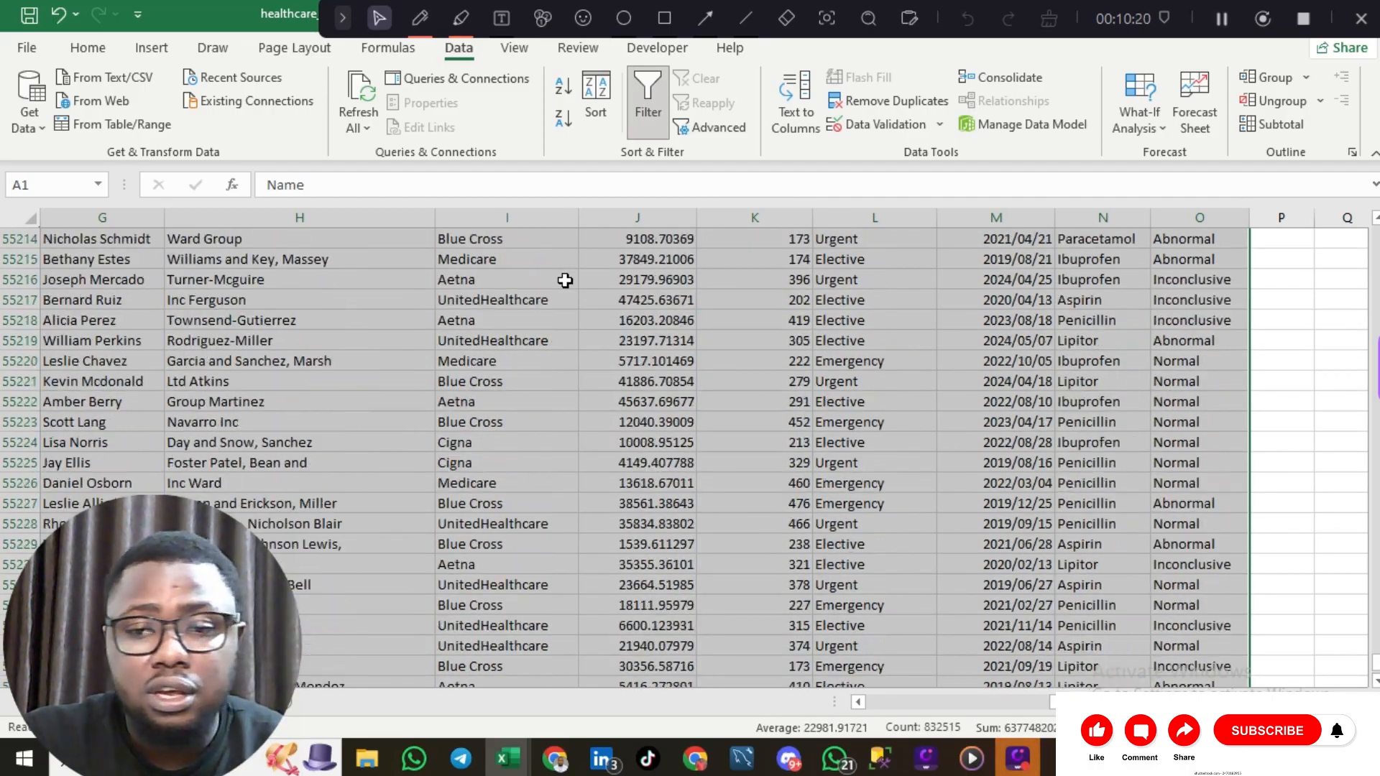
pyautogui.scroll(3, 564, 280)
pyautogui.hotkey('ctrl', 'Home')
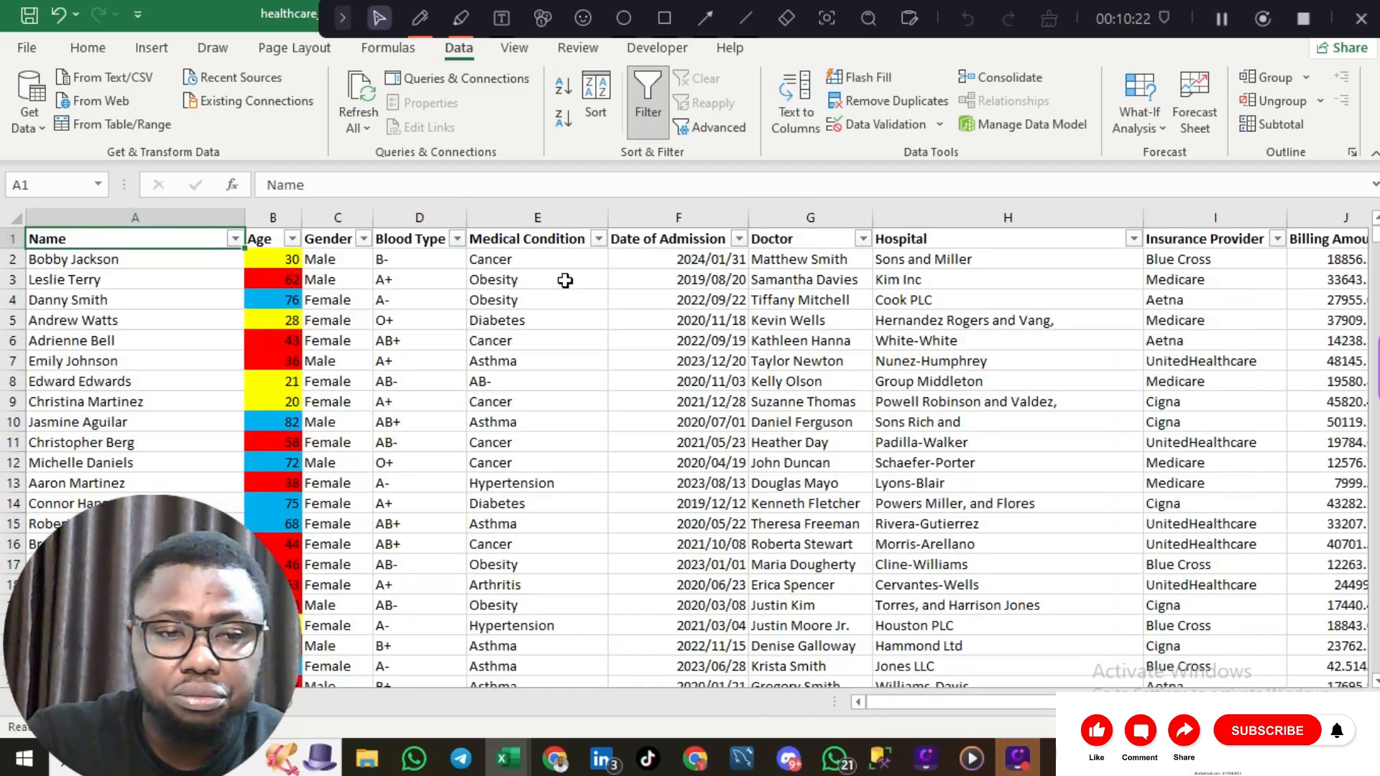
# Step: Sort the table by Age cell colour so yellow-filled rows come first
pyautogui.click(277, 233)
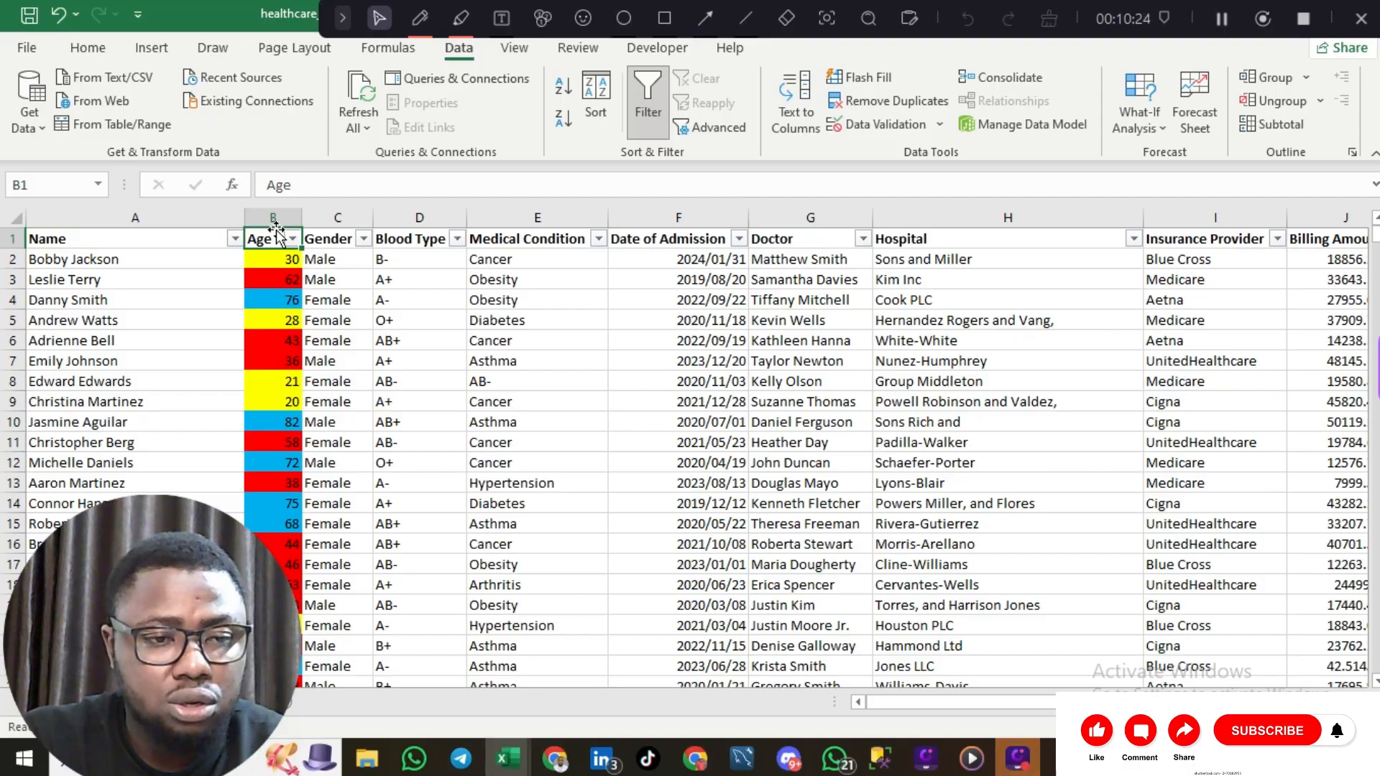
pyautogui.click(291, 238)
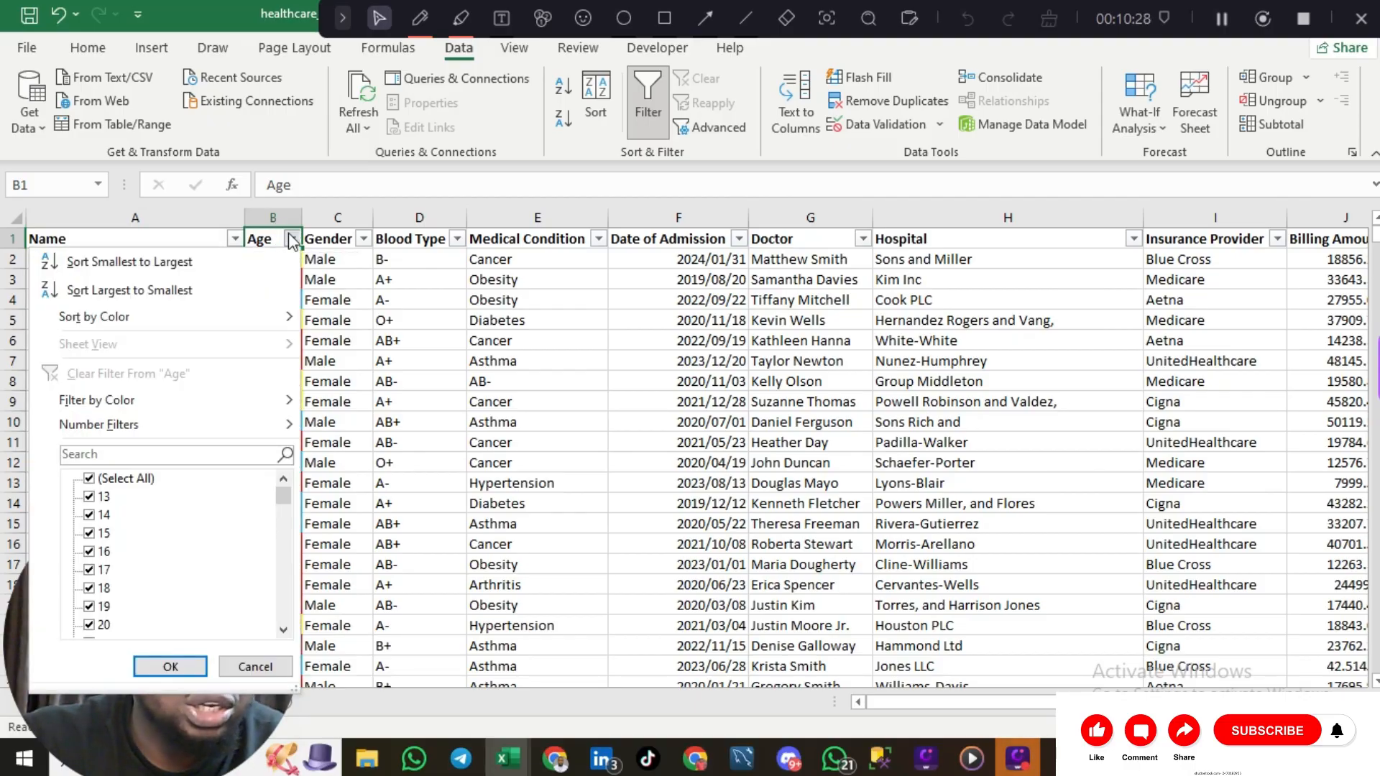
pyautogui.moveTo(289, 317)
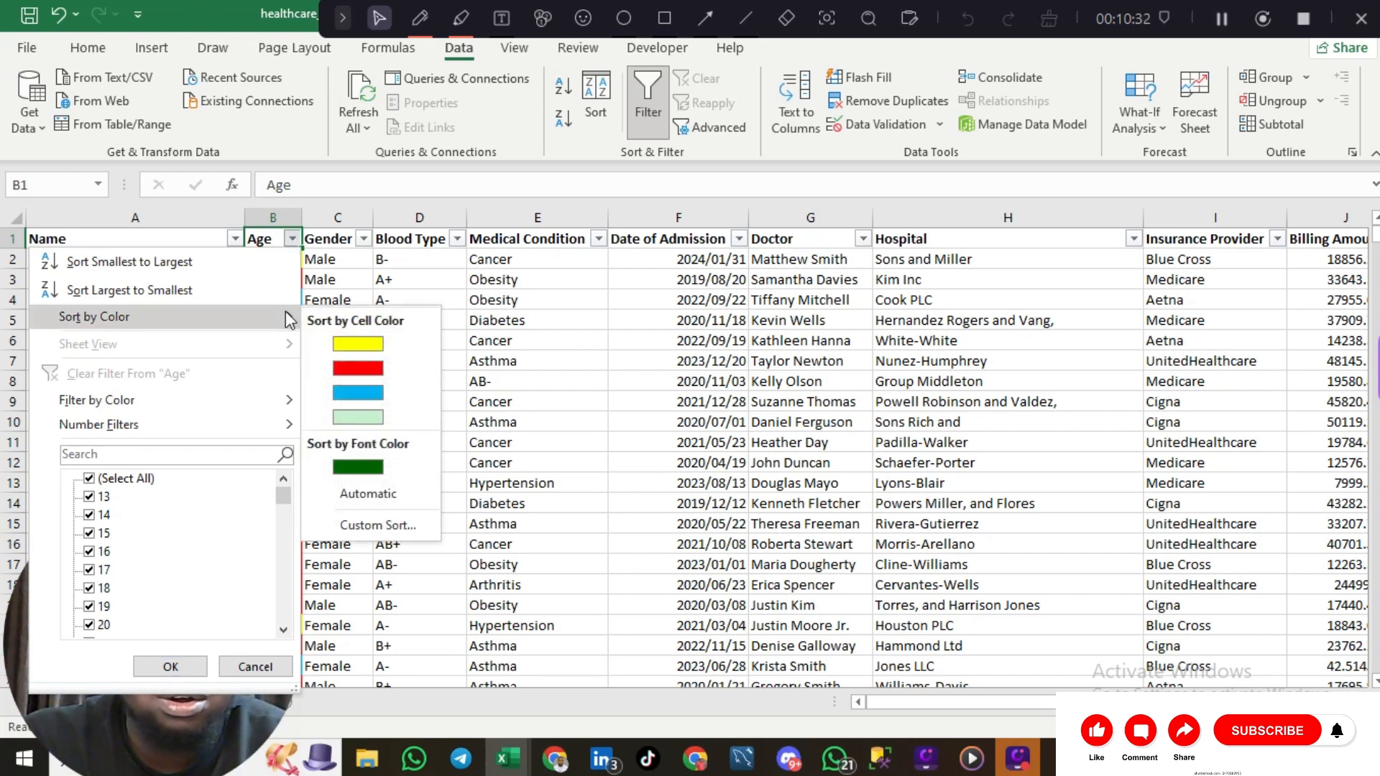
pyautogui.click(338, 341)
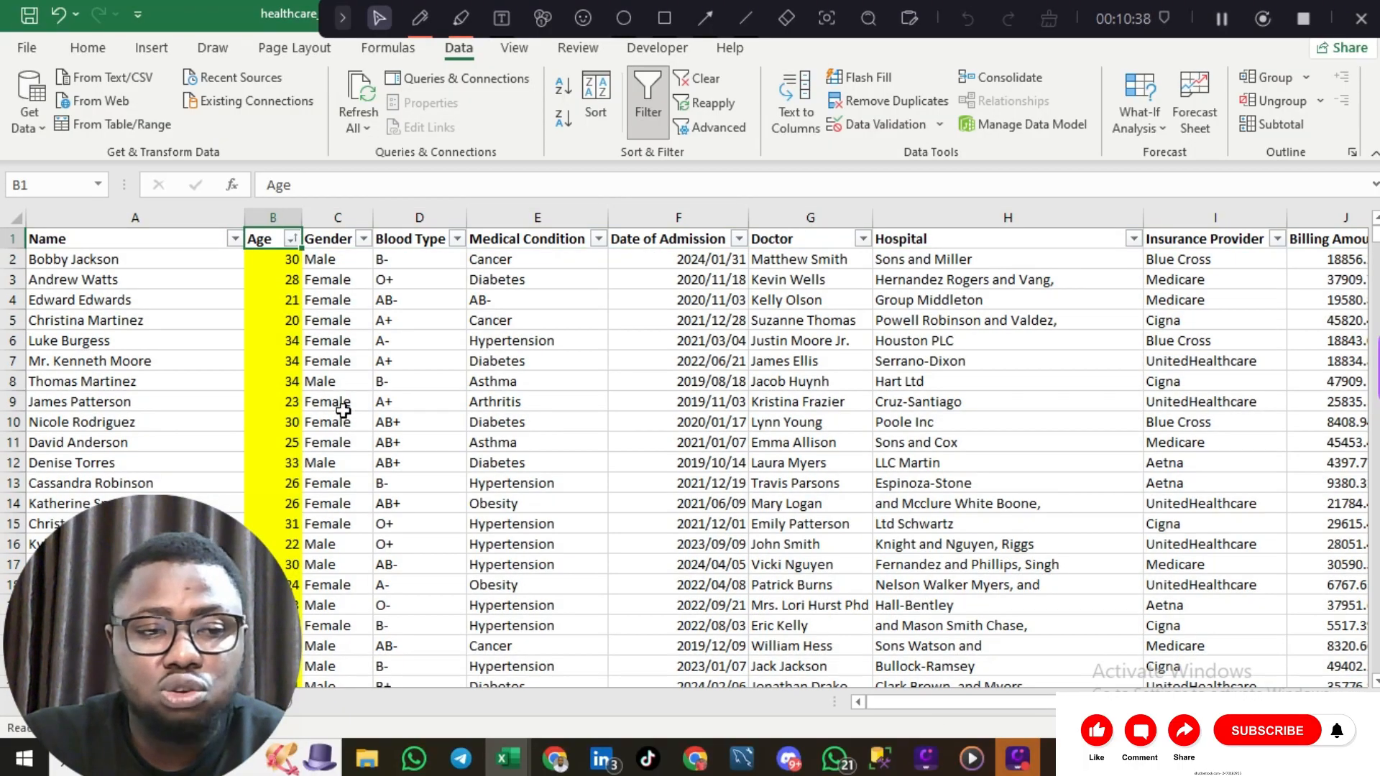
pyautogui.scroll(-9, 343, 411)
pyautogui.scroll(-16, 344, 412)
pyautogui.scroll(20, 344, 411)
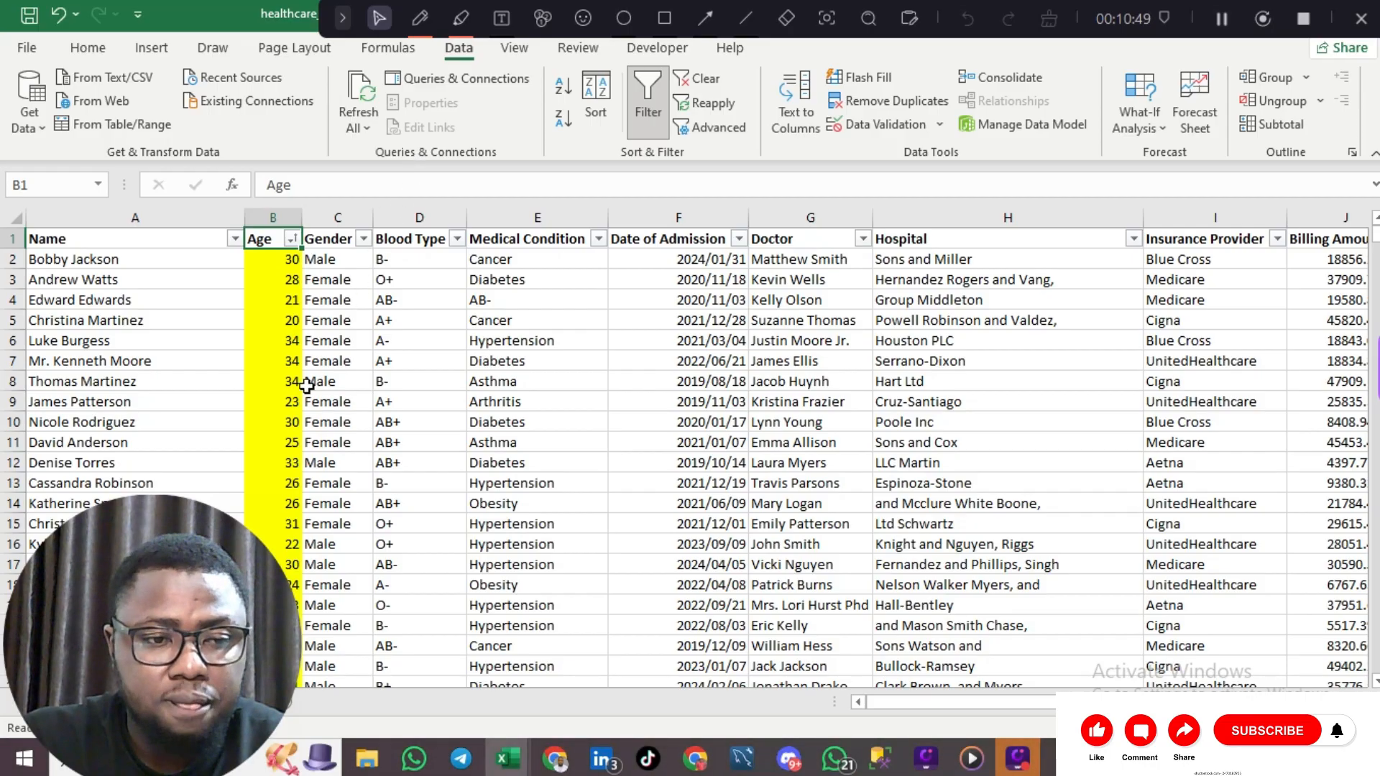
pyautogui.scroll(-4, 292, 239)
# Step: Filter the Age column by colour to show only red-filled age rows
pyautogui.click(292, 238)
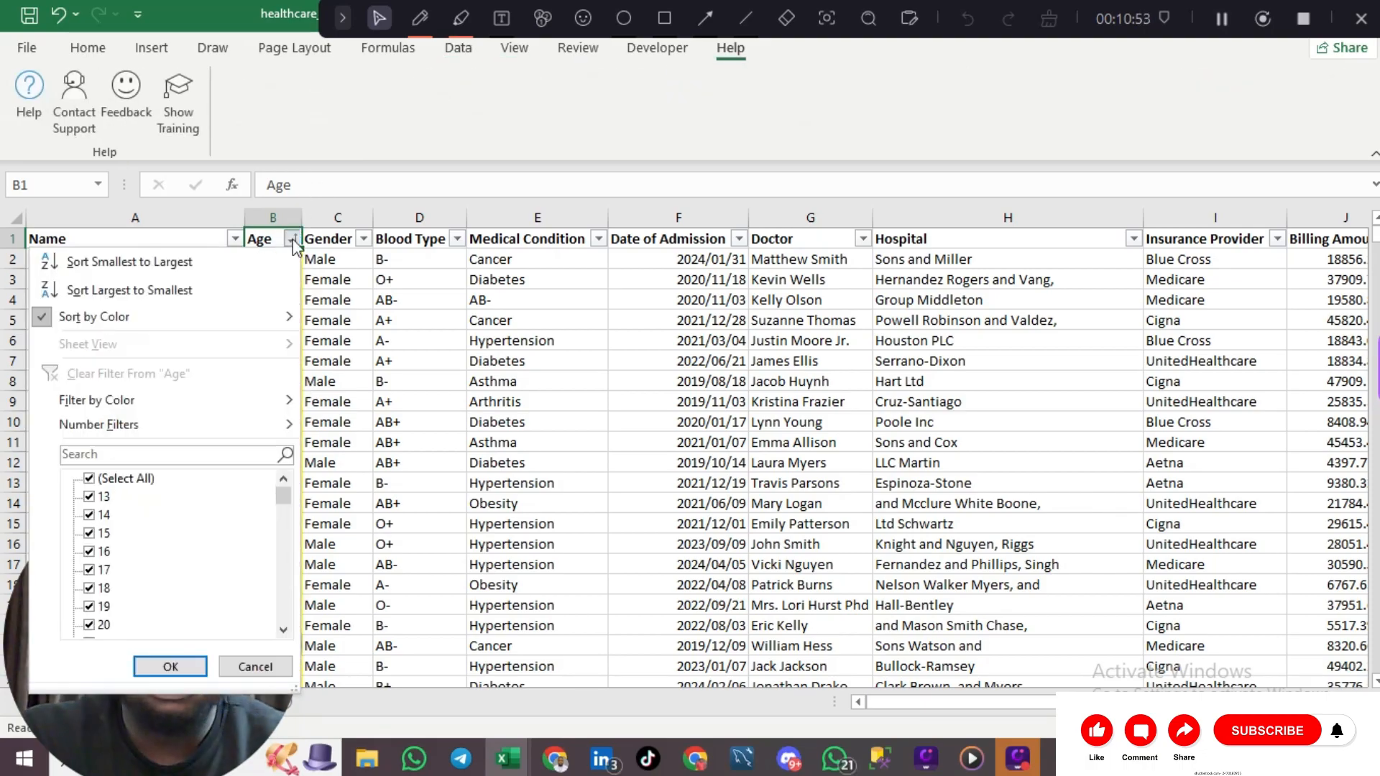
pyautogui.moveTo(205, 396)
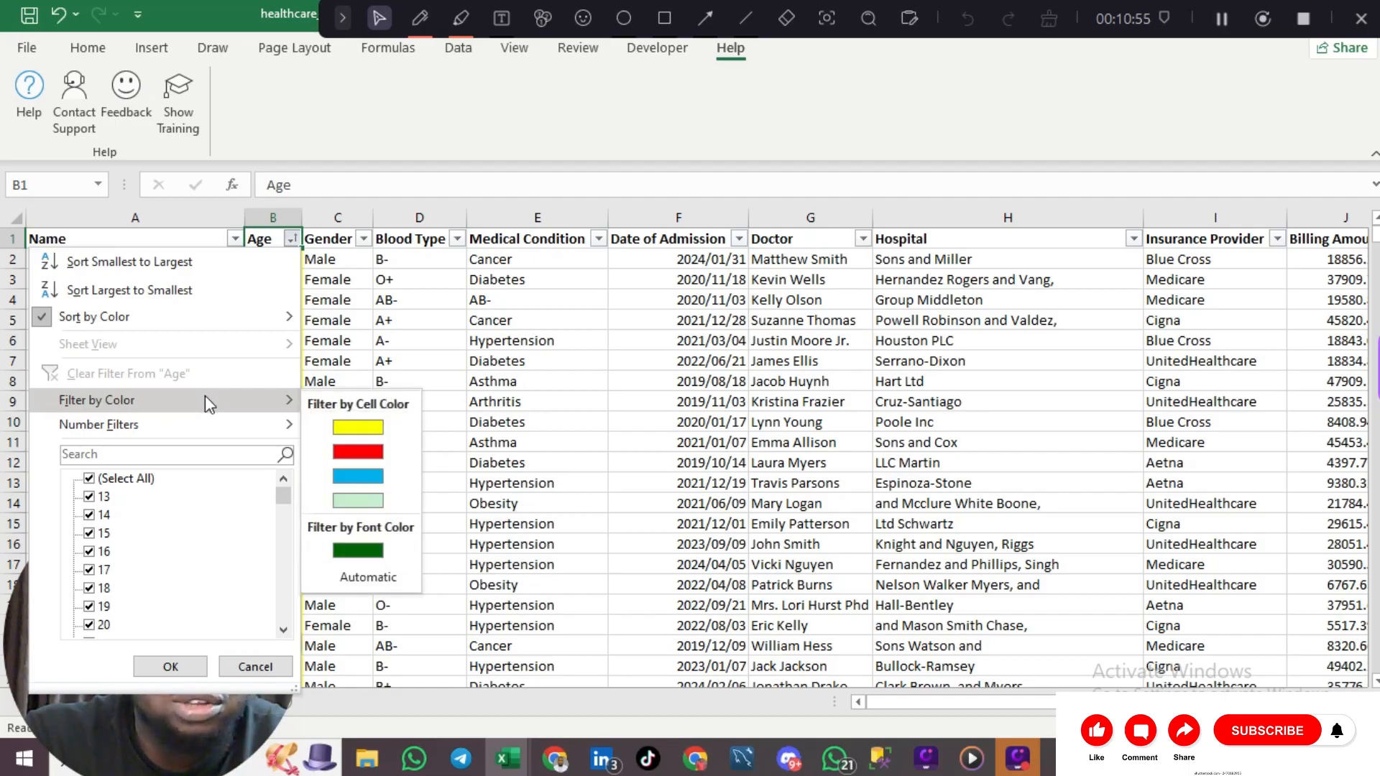
pyautogui.click(357, 450)
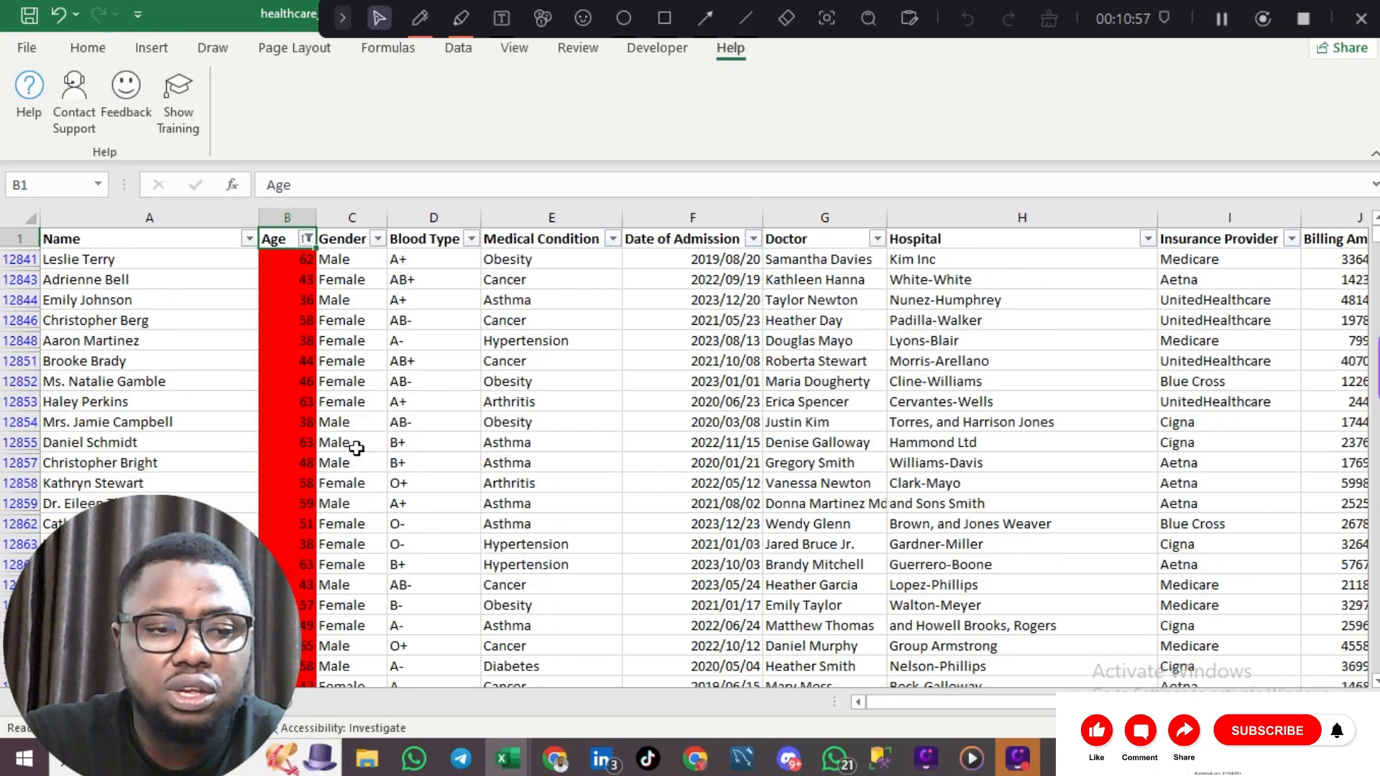